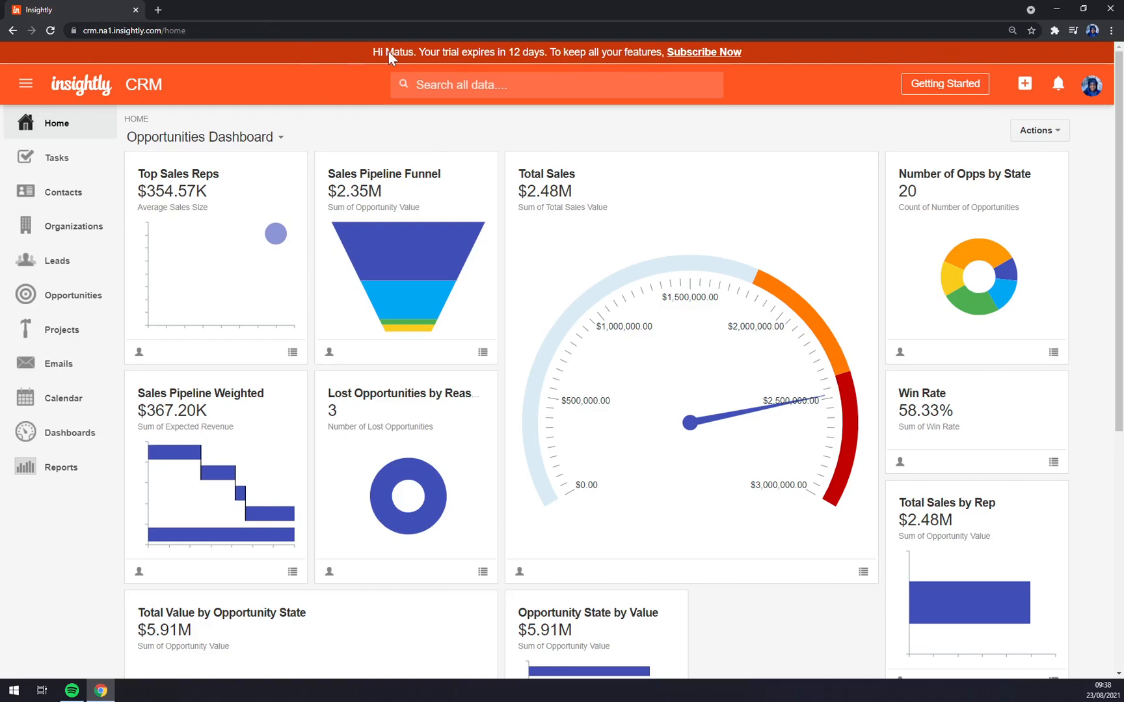
- Clear an accidental text selection on the Opportunities Dashboard
drag(515, 53, 604, 125)
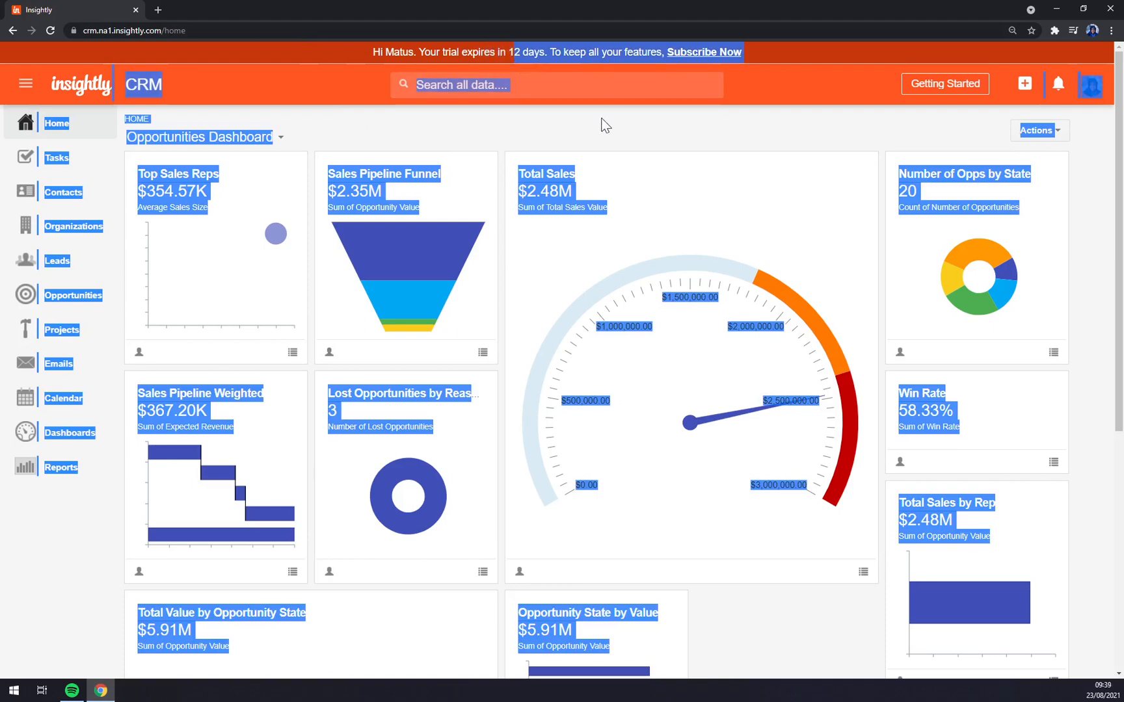
click(456, 131)
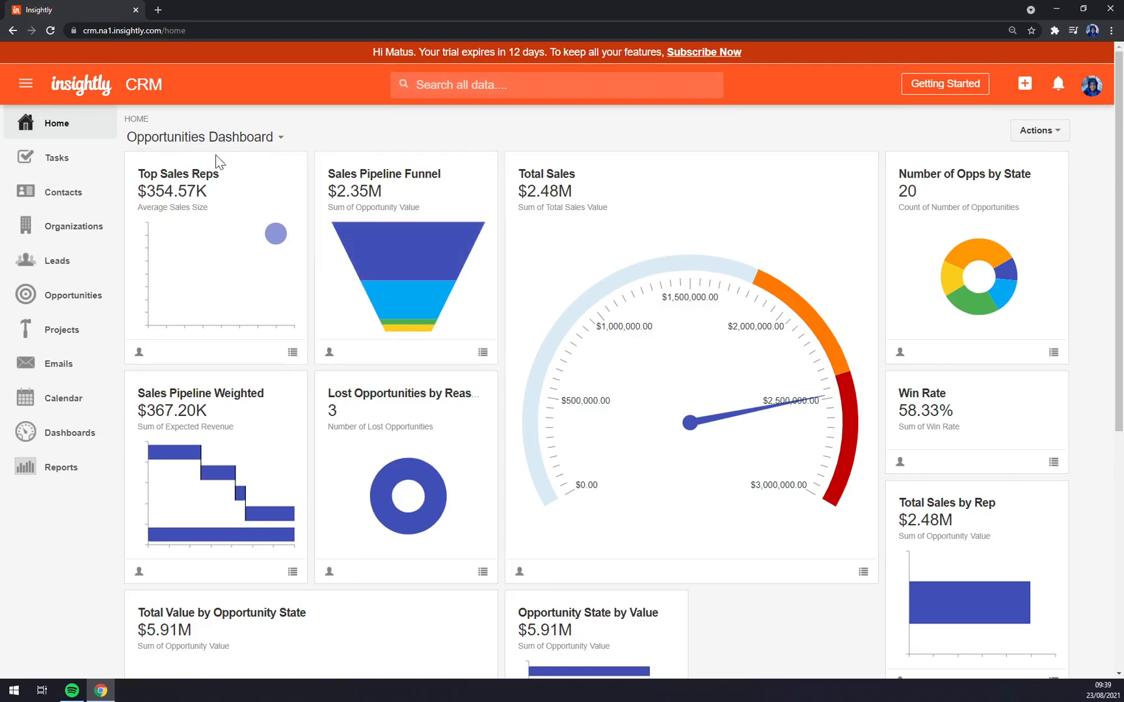
scroll(103, 151, down, 2)
scroll(102, 151, up, 2)
- Switch the home view to Recent Activity, then back to Opportunities Dashboard
click(219, 138)
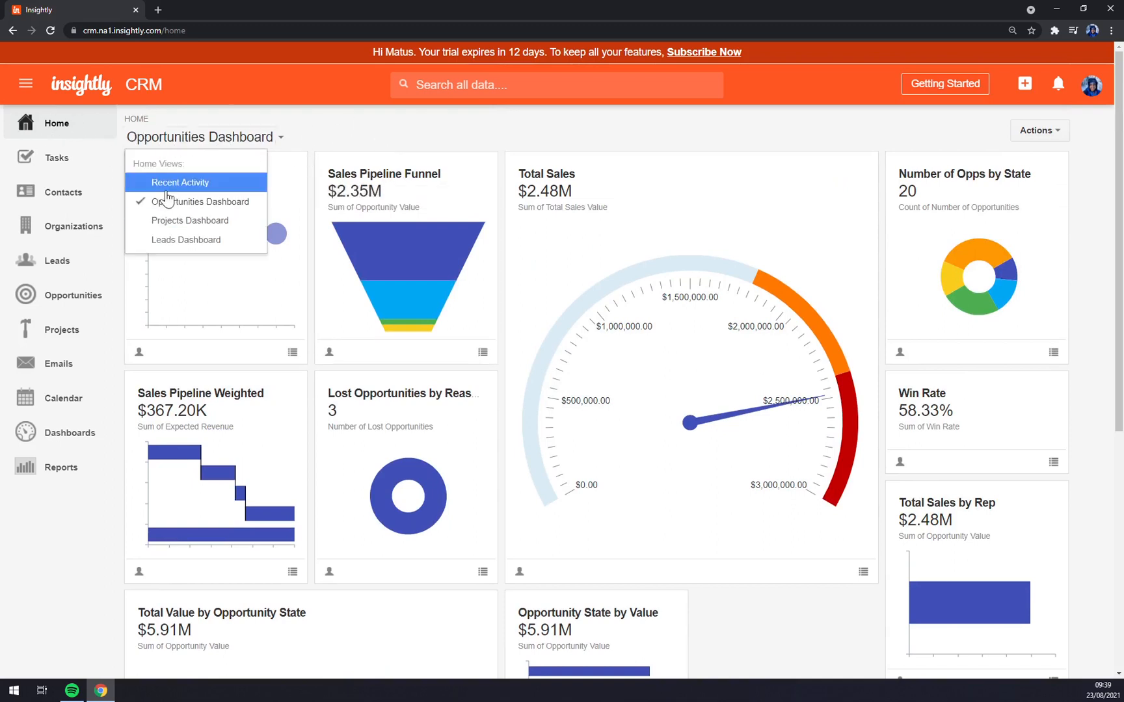
click(271, 143)
click(270, 143)
click(176, 182)
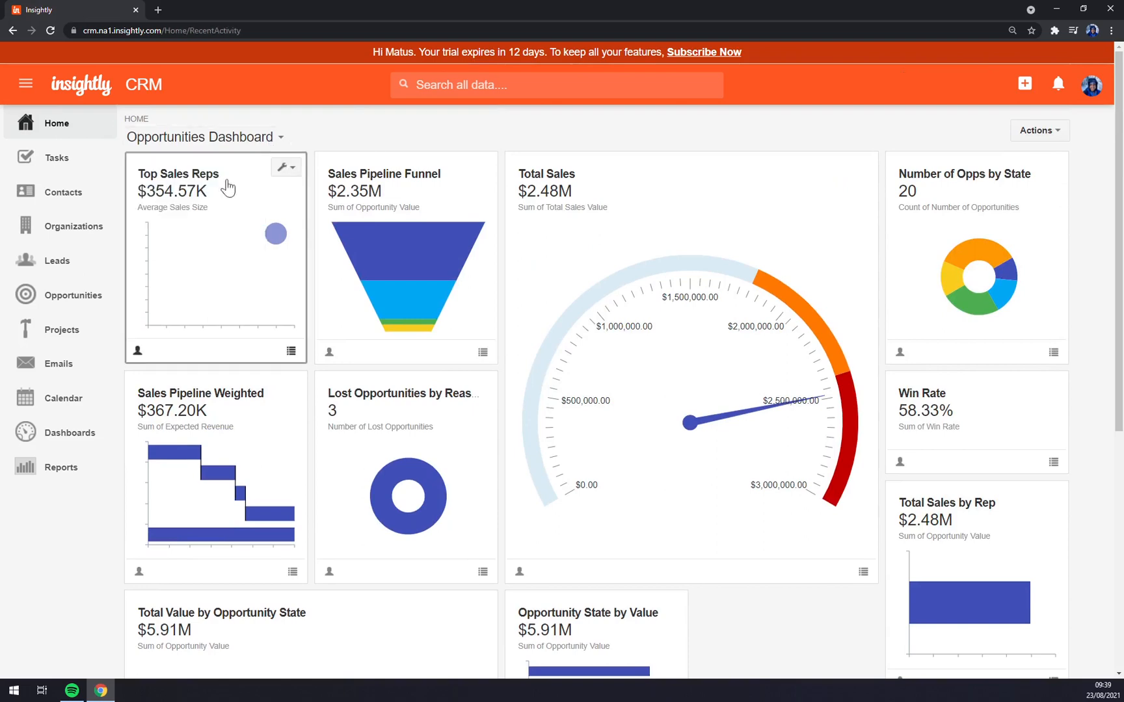
click(223, 143)
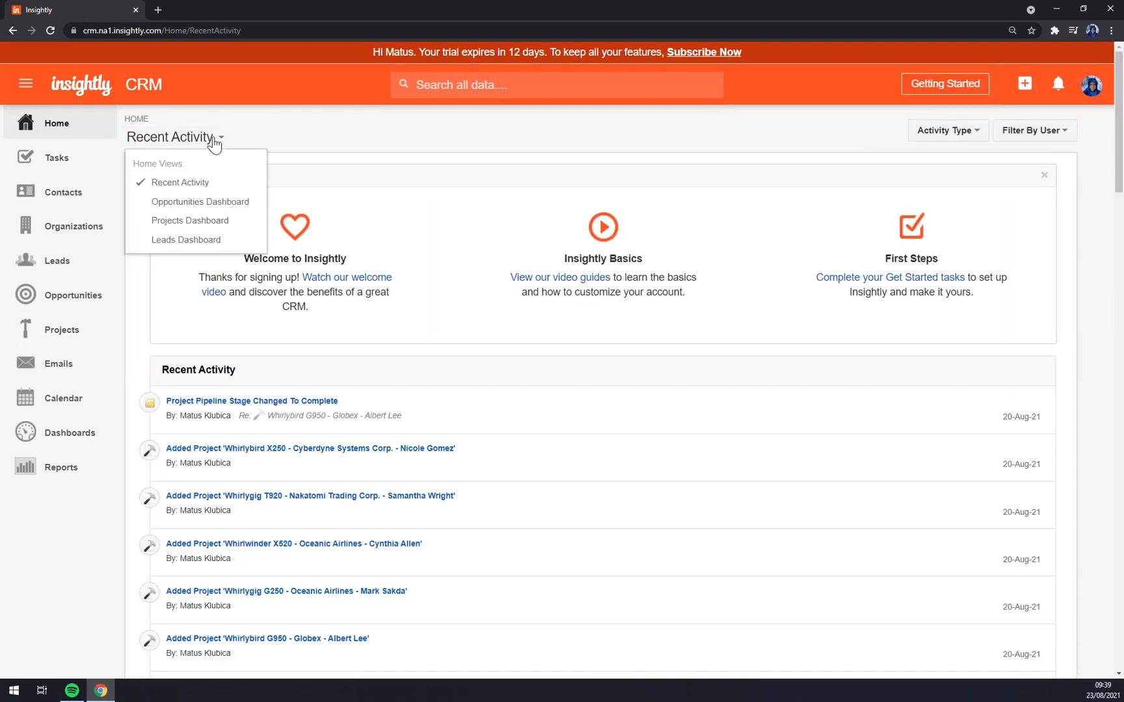
scroll(494, 376, down, 3)
scroll(468, 379, up, 5)
click(185, 135)
click(146, 206)
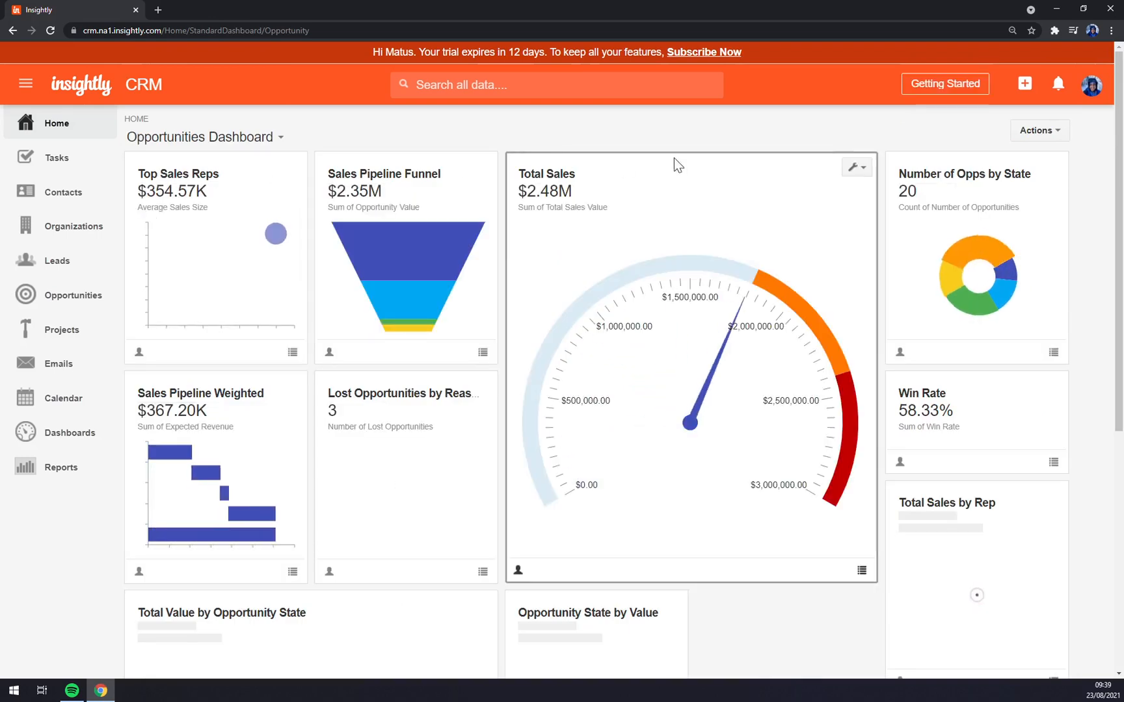
- Show all ten dashboard cards as medium cards from the Actions menu
click(1037, 130)
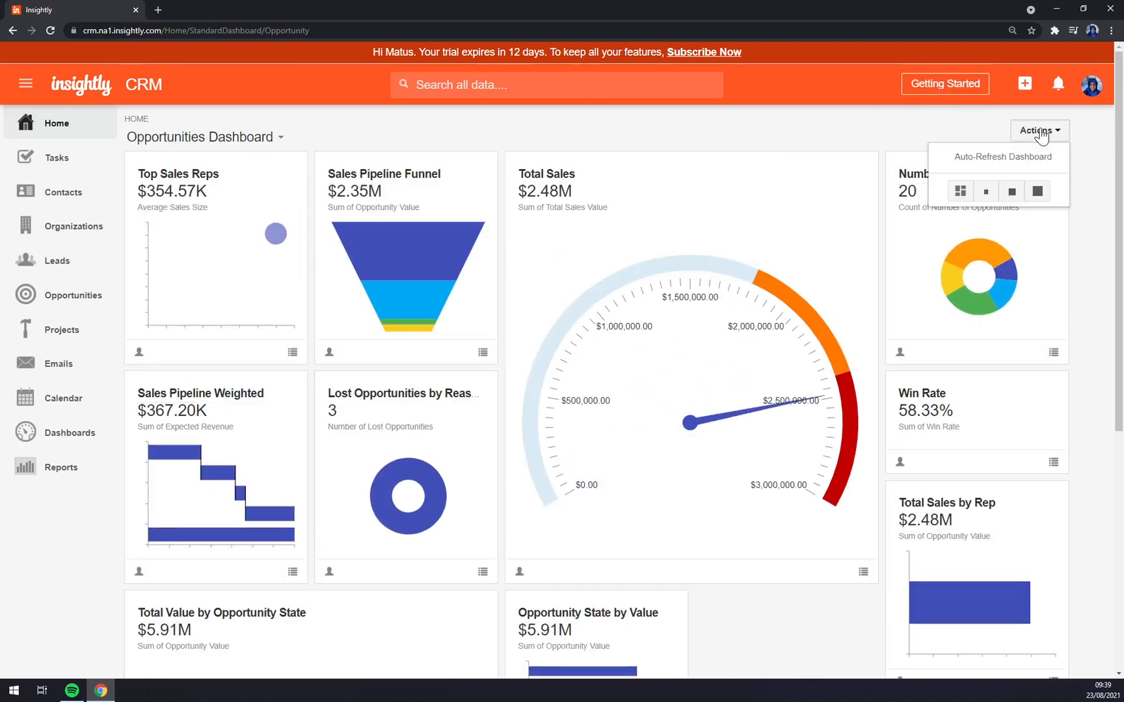
click(981, 158)
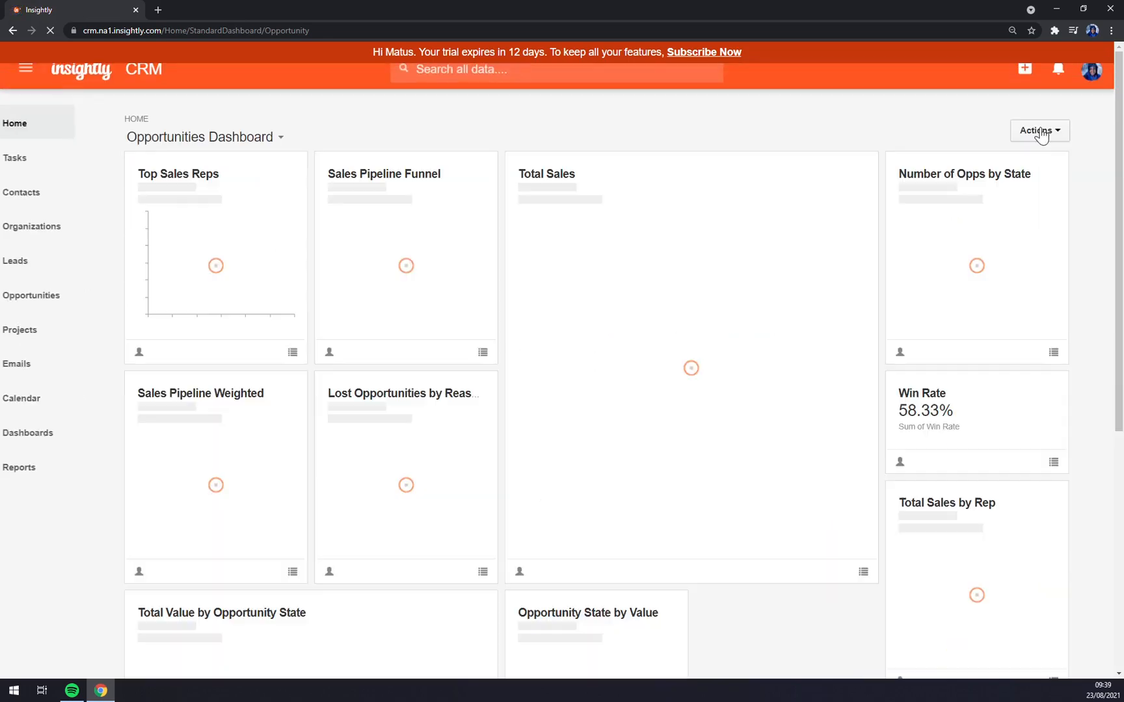
click(1038, 133)
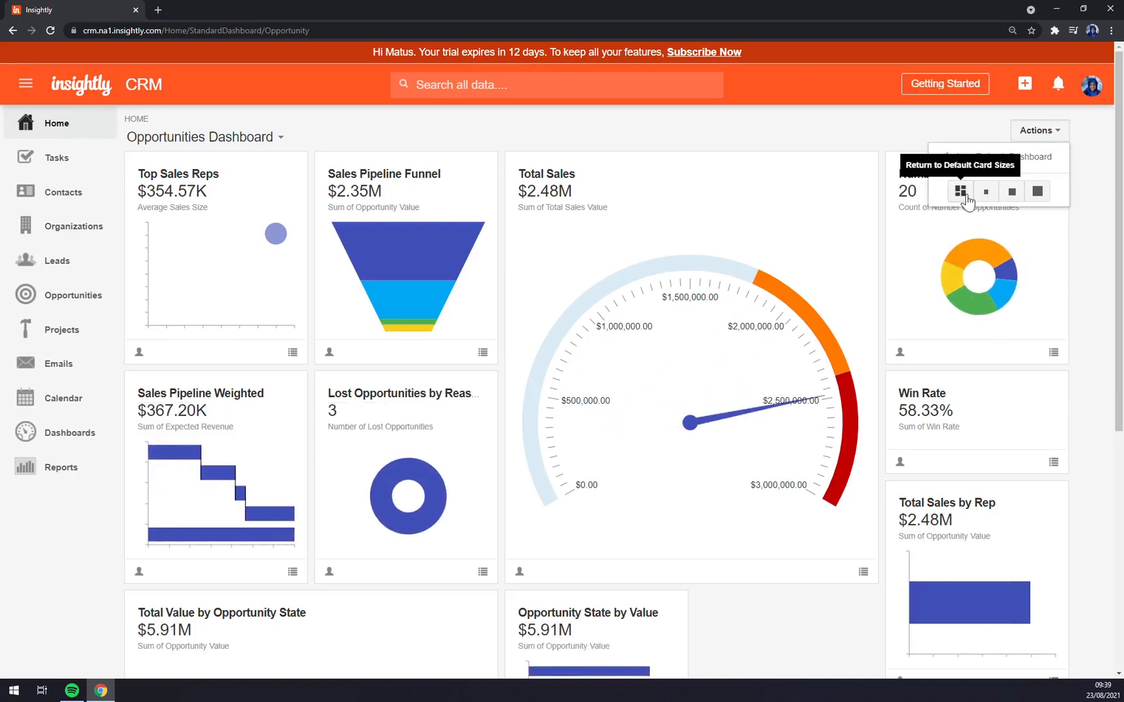
click(1011, 192)
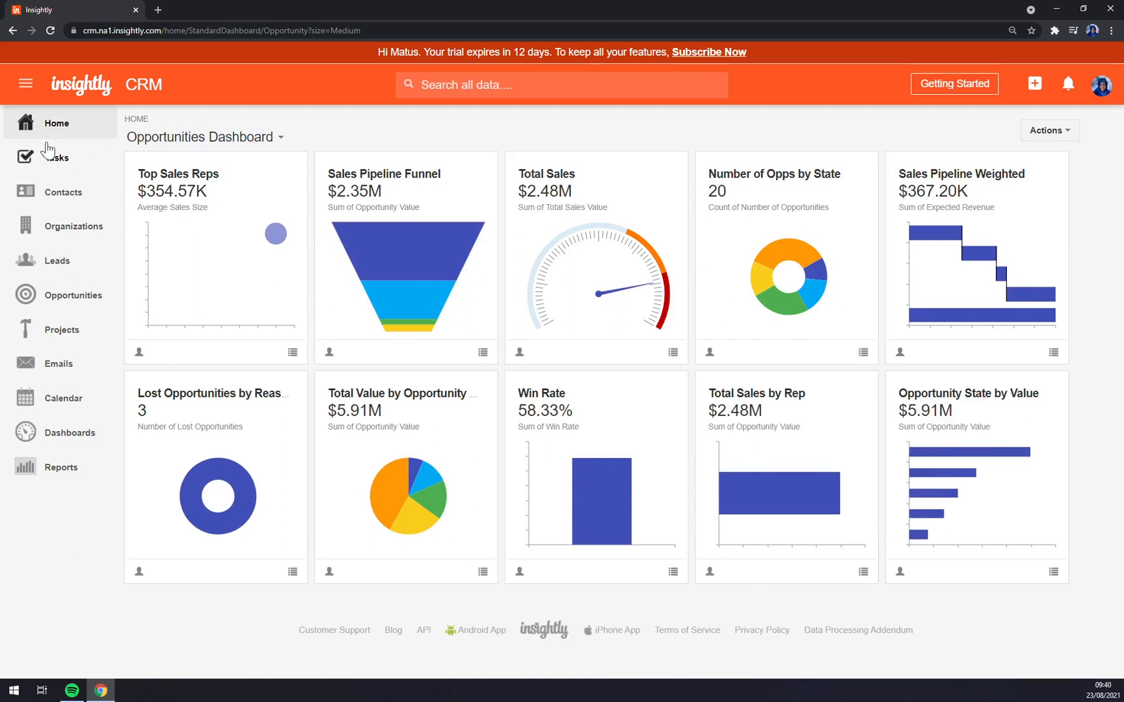
- Browse the Tasks, Contacts and Organizations lists
click(55, 163)
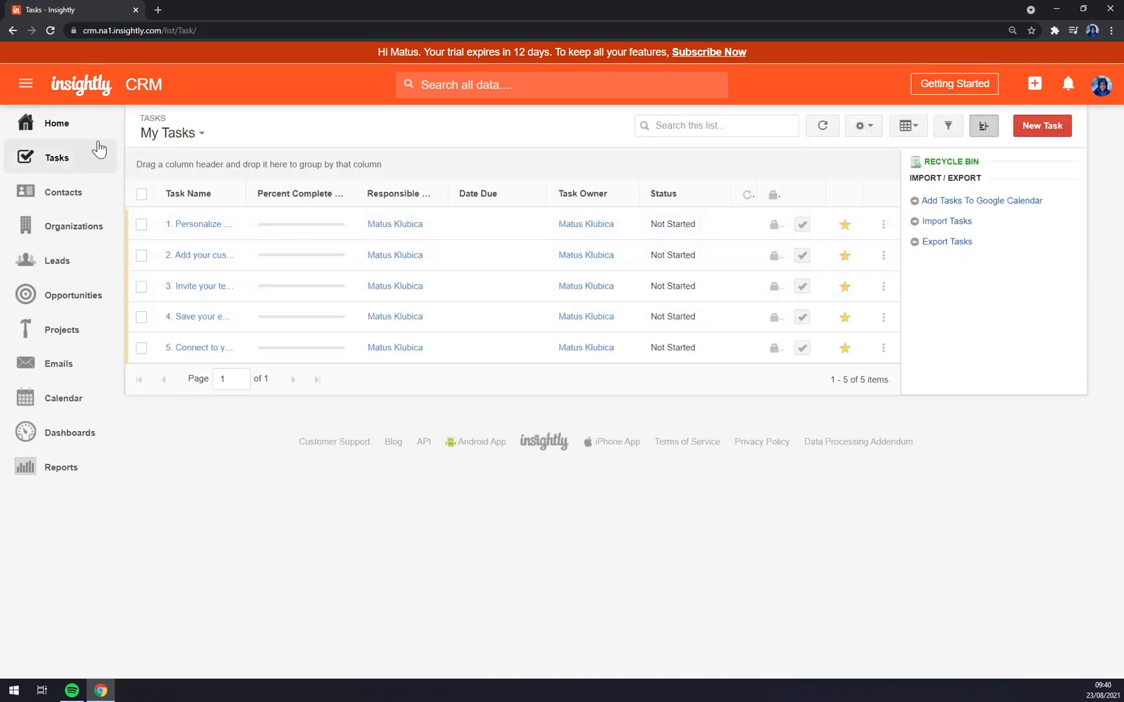
click(64, 193)
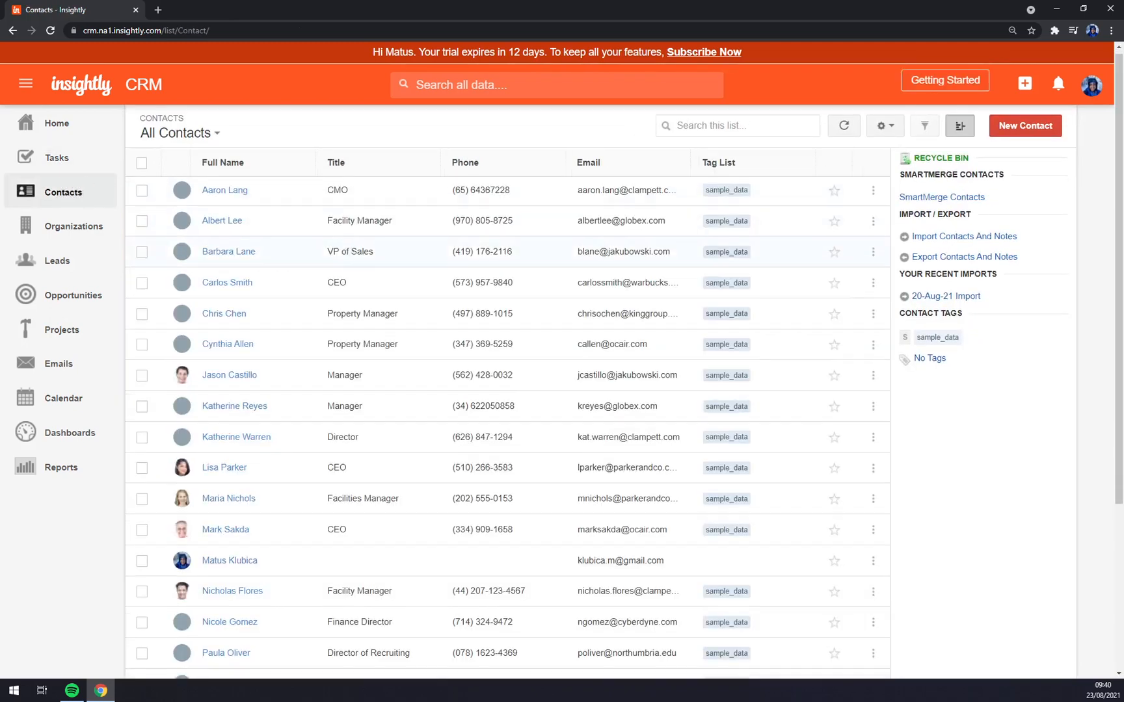
scroll(352, 264, down, 3)
scroll(352, 264, up, 4)
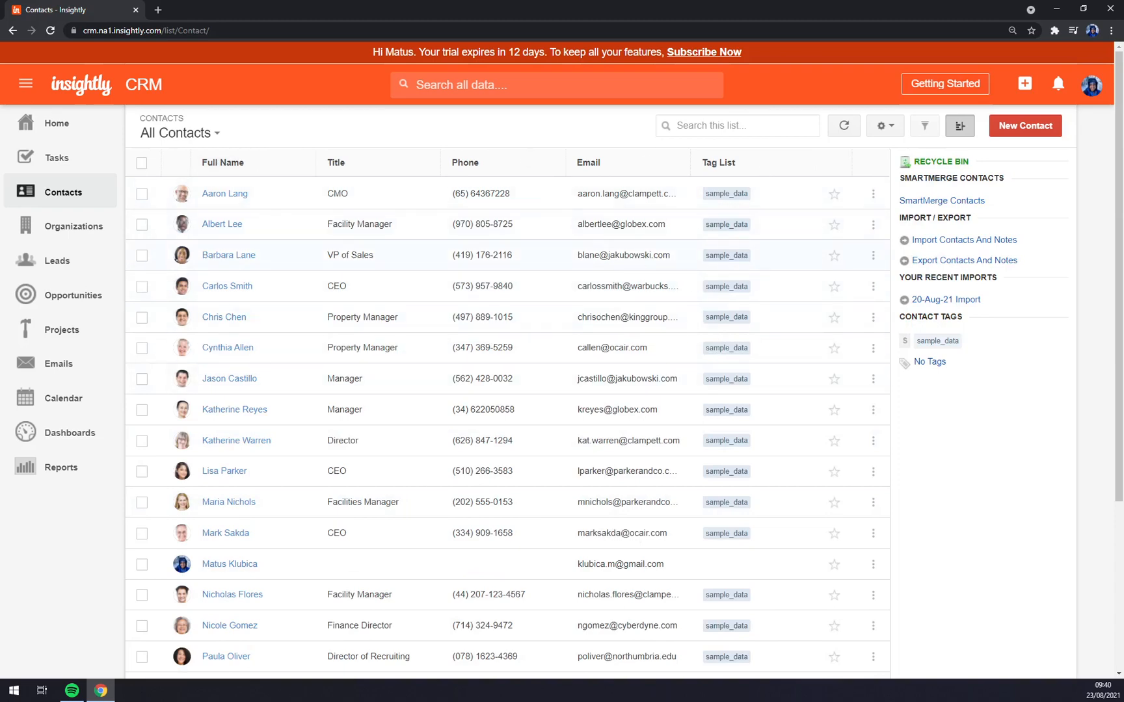
click(26, 231)
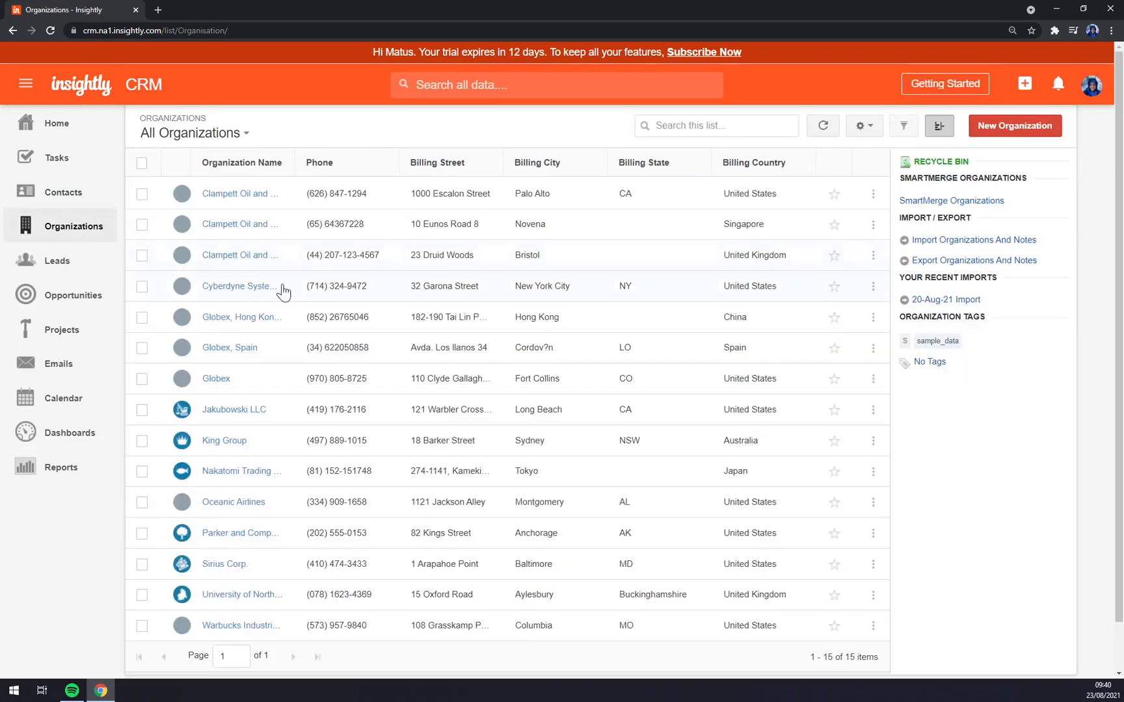
scroll(305, 273, down, 2)
scroll(312, 259, up, 2)
- Continue through Leads, Opportunities, Projects, Emails, Calendar, Dashboards and Reports
click(65, 263)
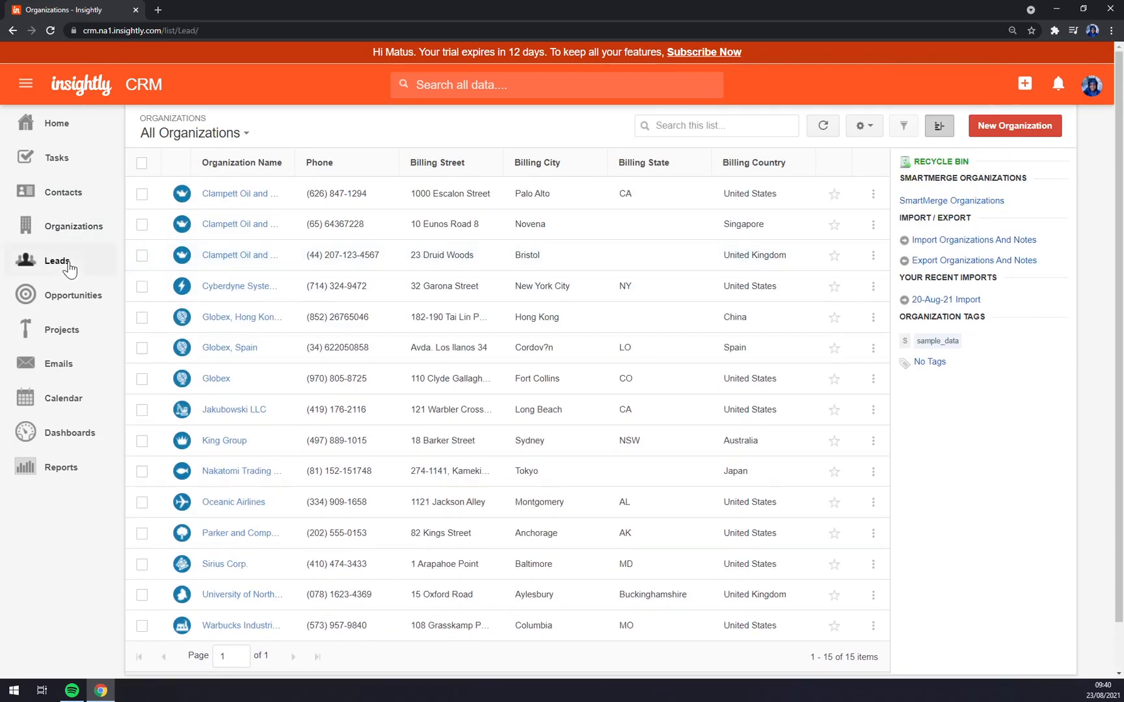
scroll(91, 286, down, 1)
click(74, 299)
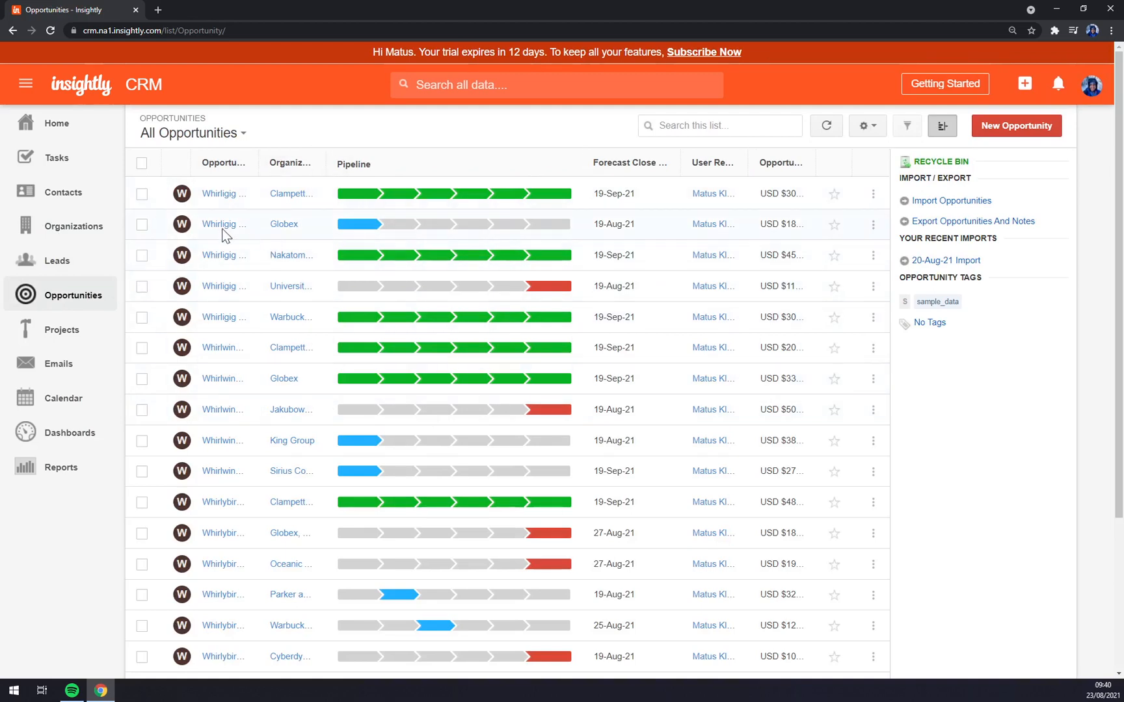
click(75, 329)
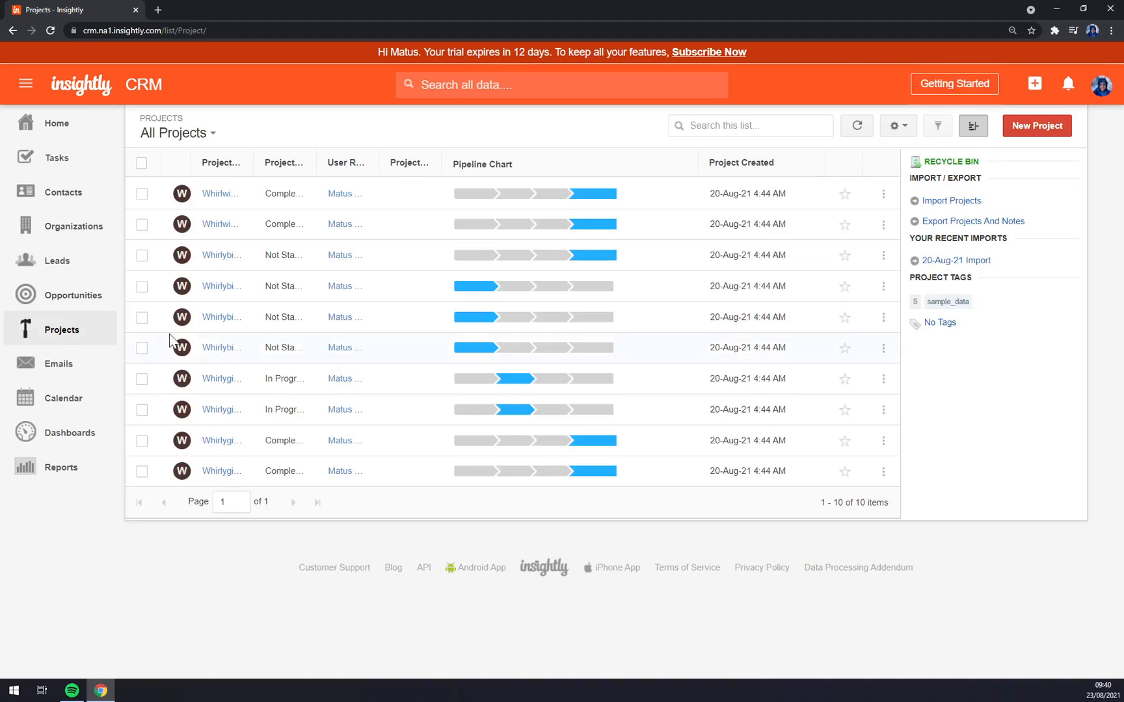
click(63, 373)
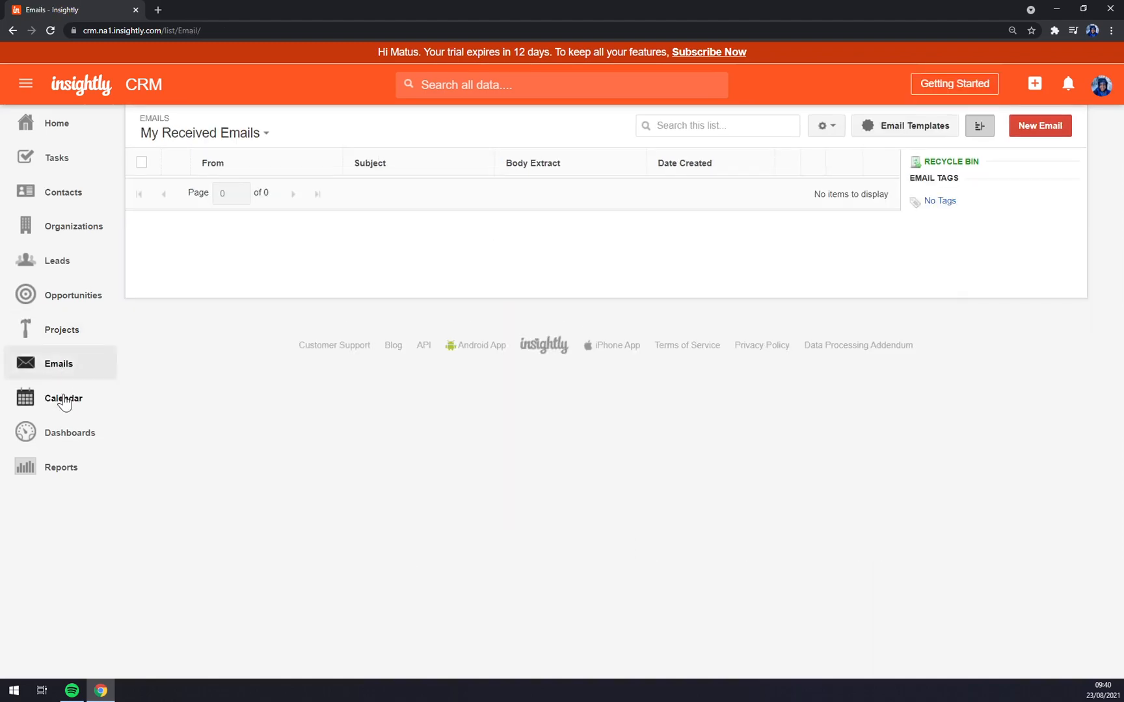
click(63, 401)
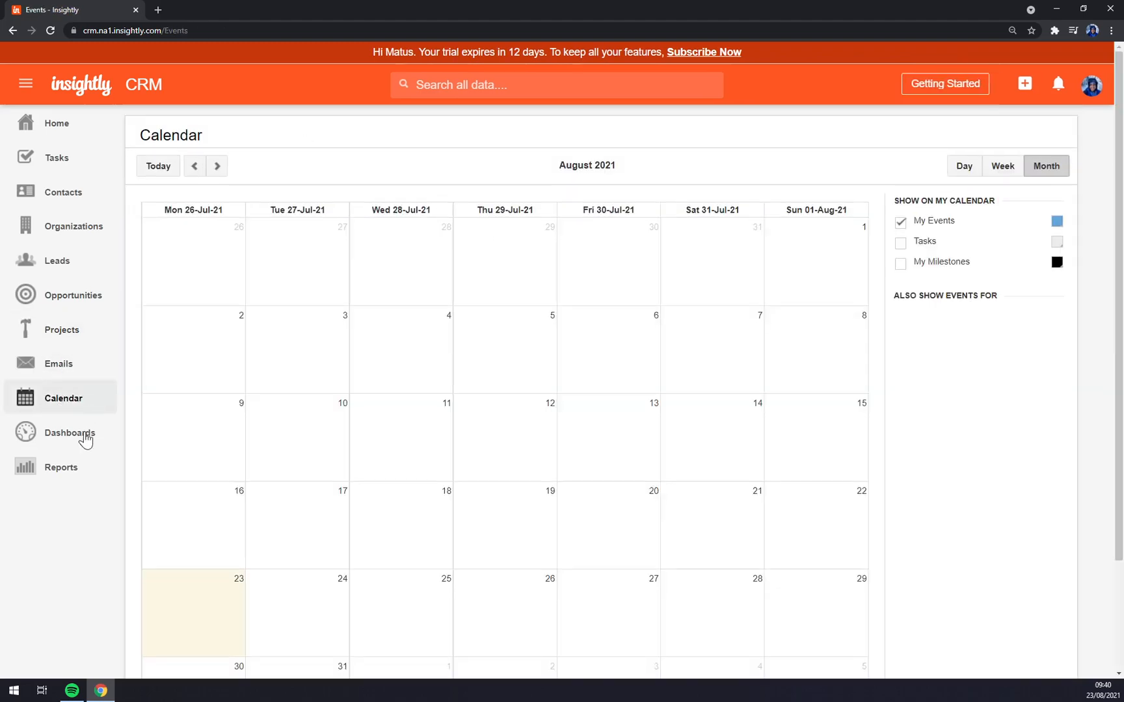
click(70, 434)
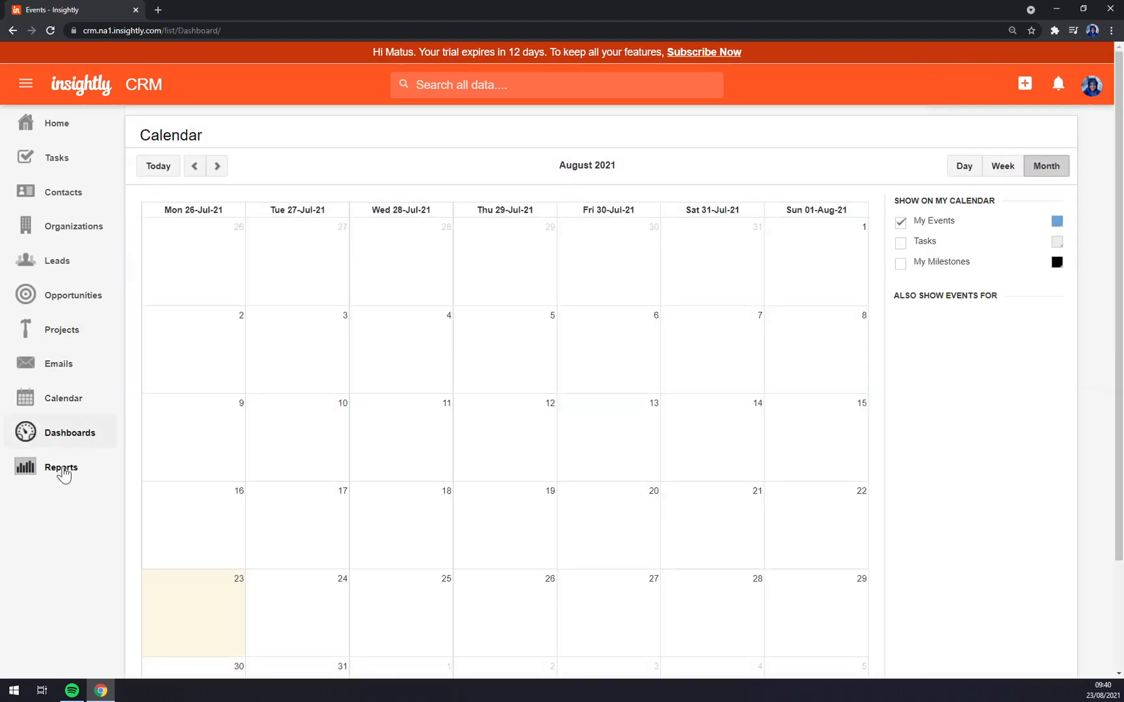
click(60, 469)
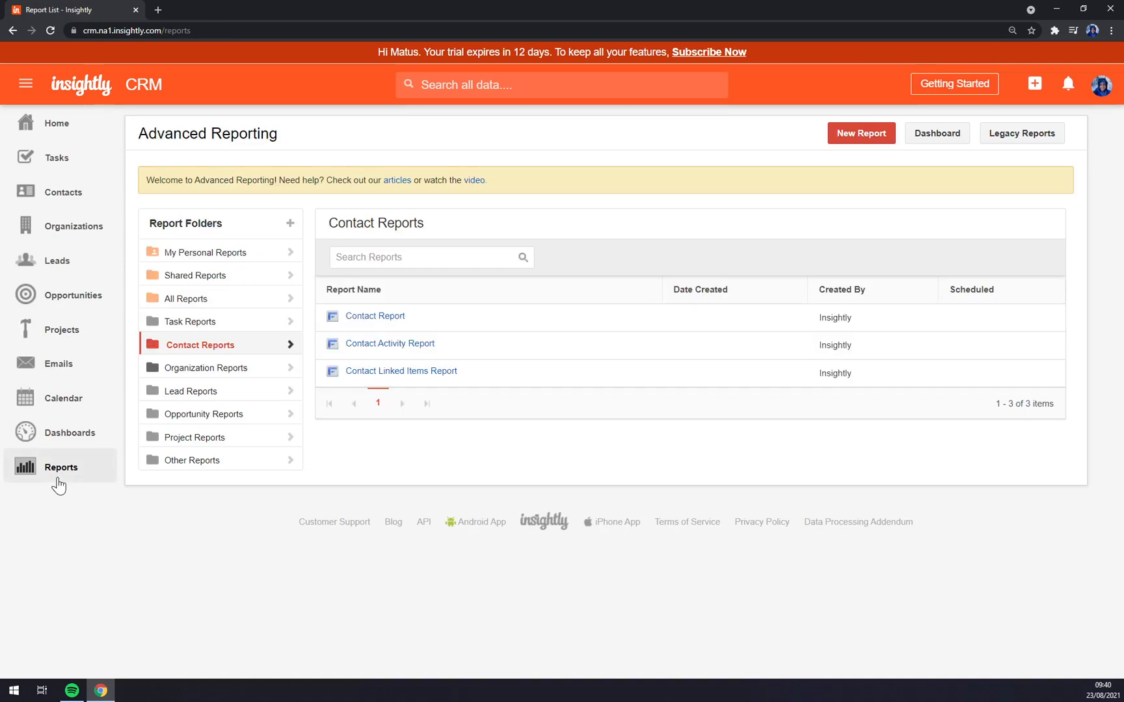
- Open User Settings from the avatar menu and dismiss the Best Practices tip
click(1101, 85)
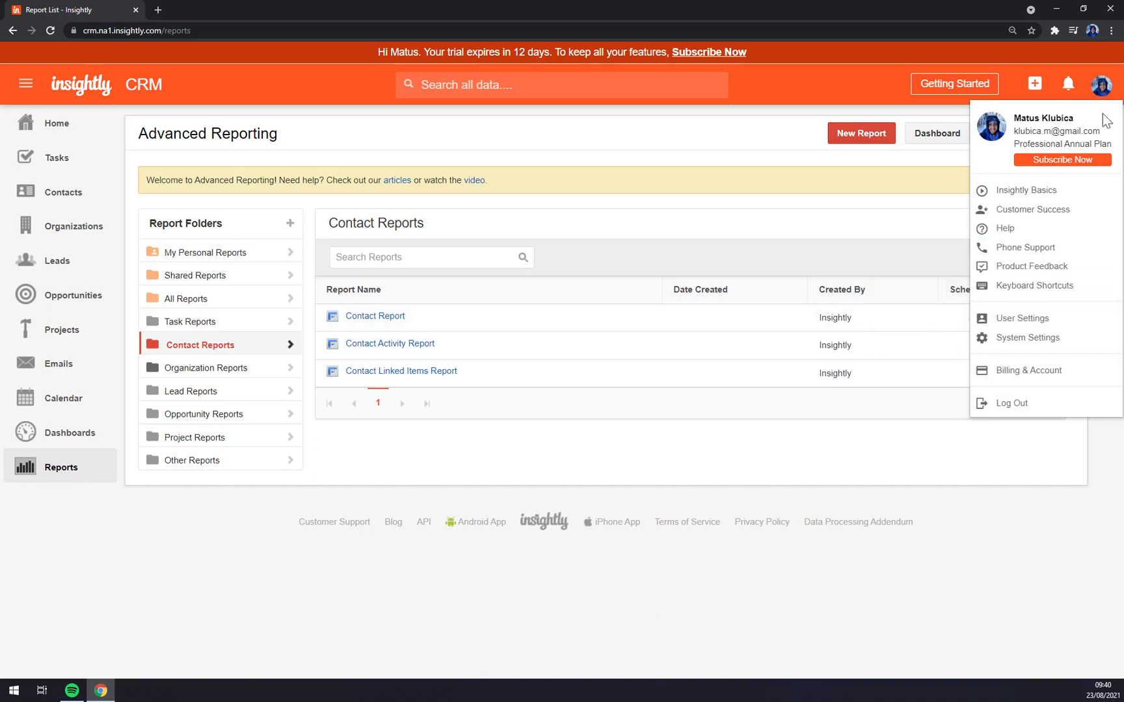
click(1030, 325)
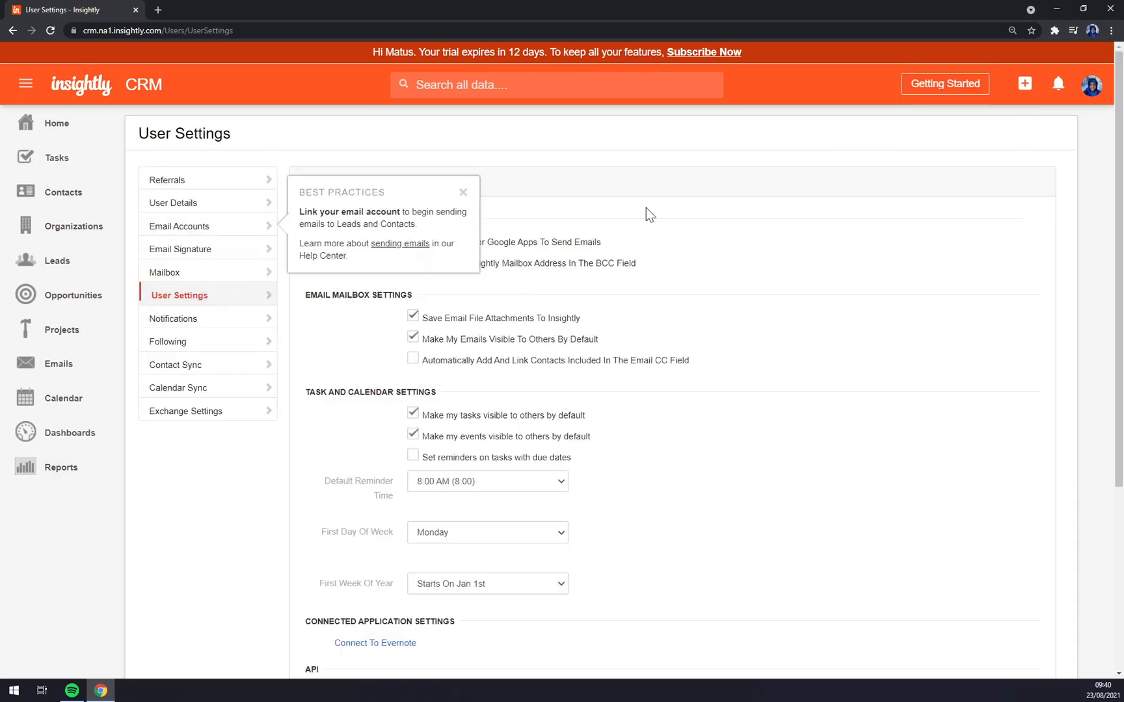
click(462, 193)
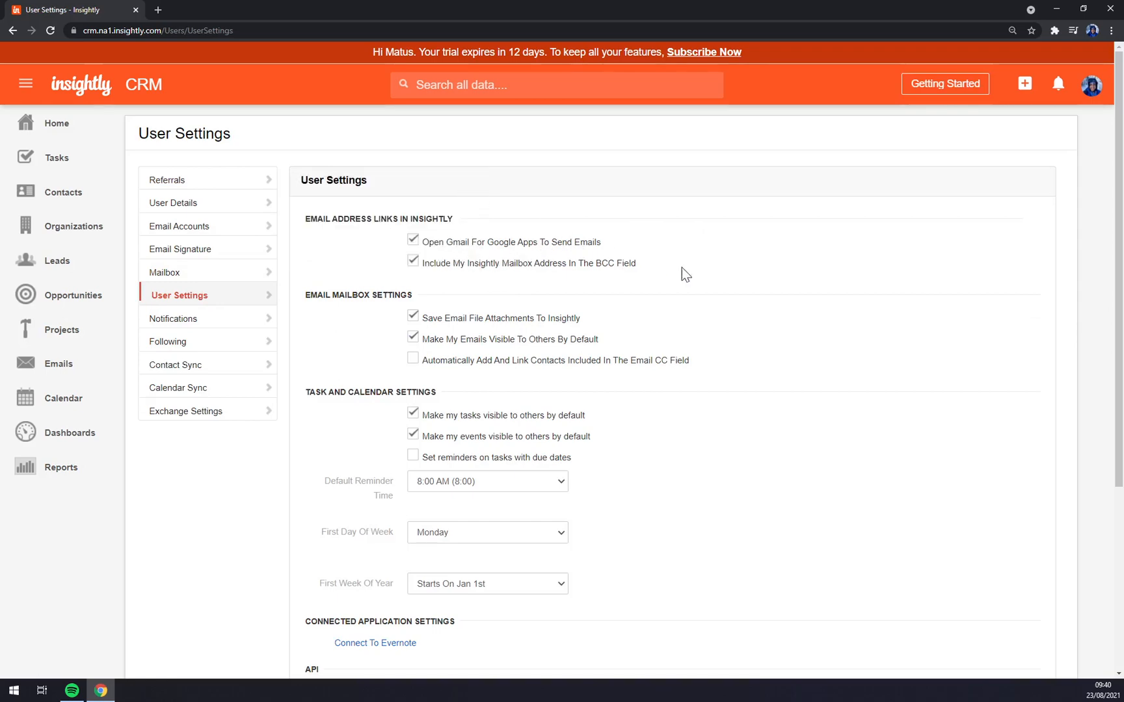
scroll(709, 268, down, 5)
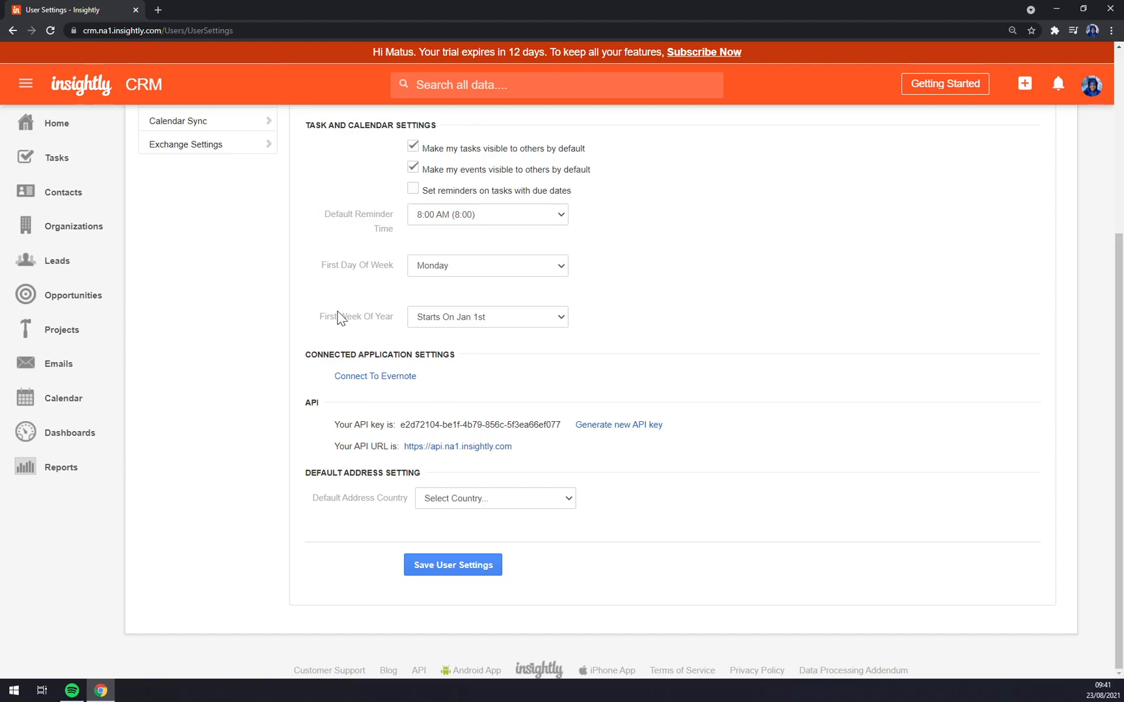
scroll(348, 349, up, 3)
- Scroll to the API section and select the API key value
scroll(352, 349, down, 3)
drag(334, 426, 558, 431)
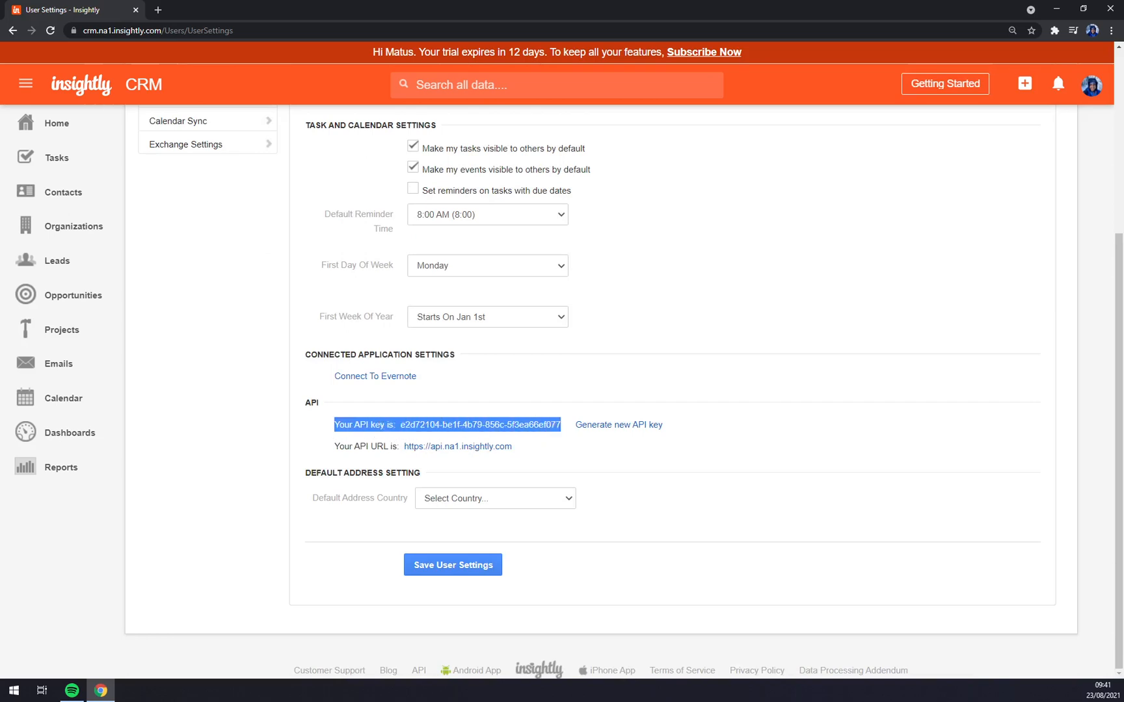
click(578, 440)
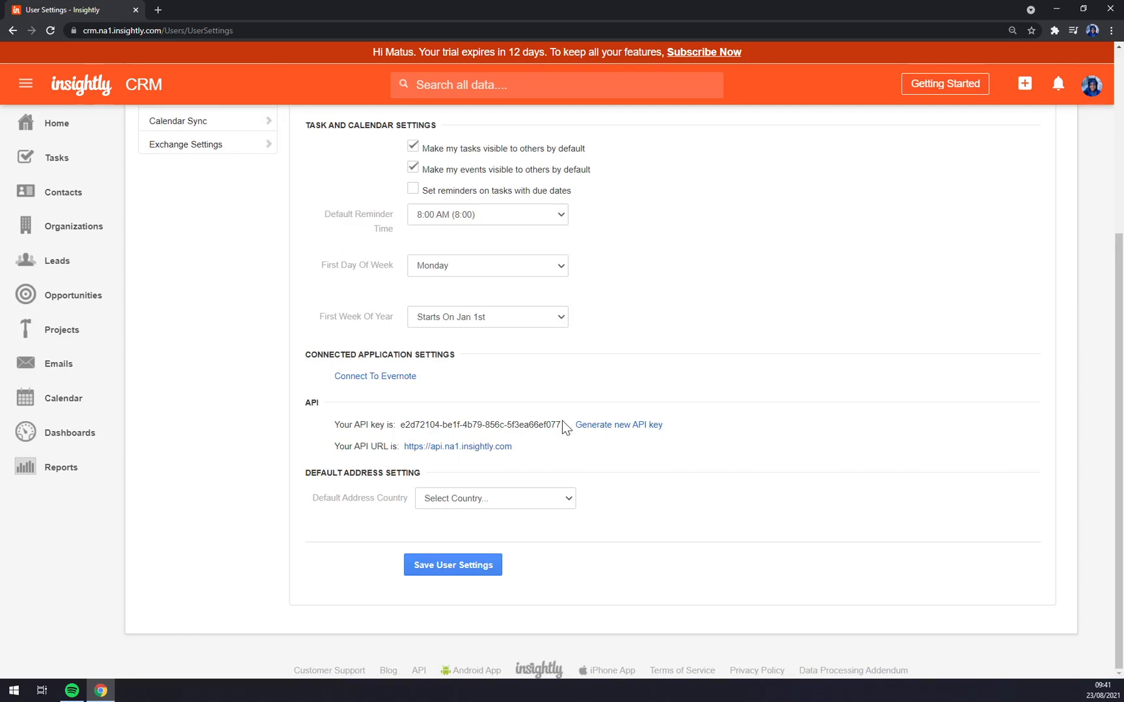
triple_click(494, 425)
click(494, 425)
drag(400, 425, 560, 425)
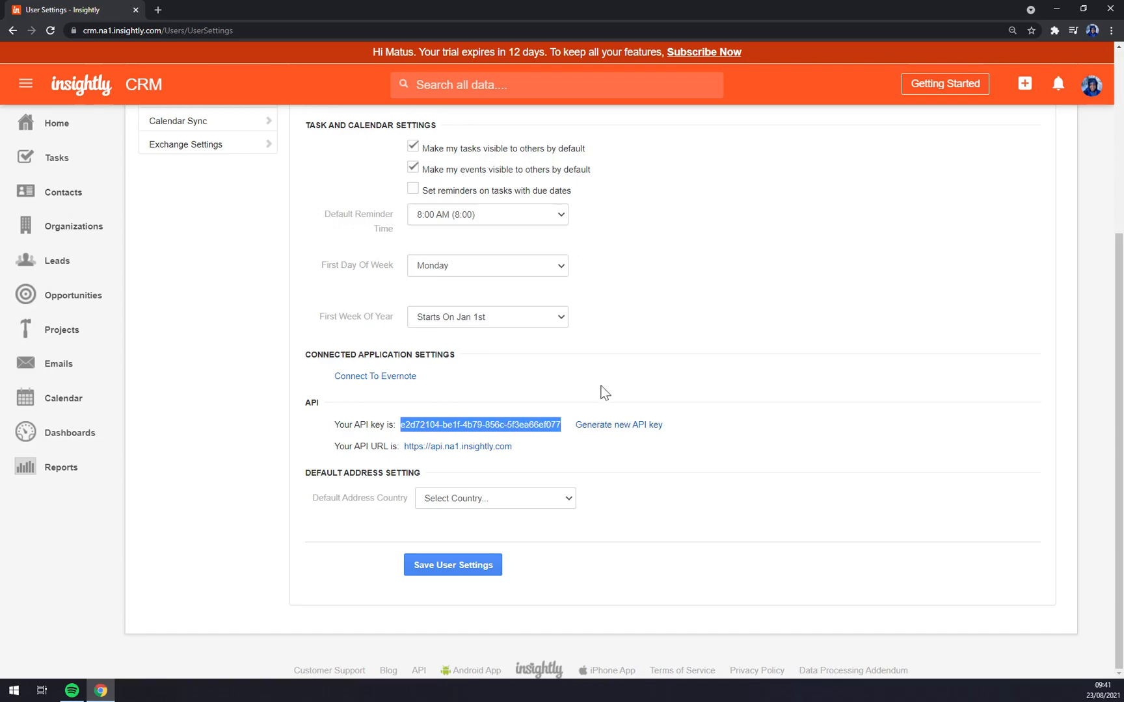
click(560, 352)
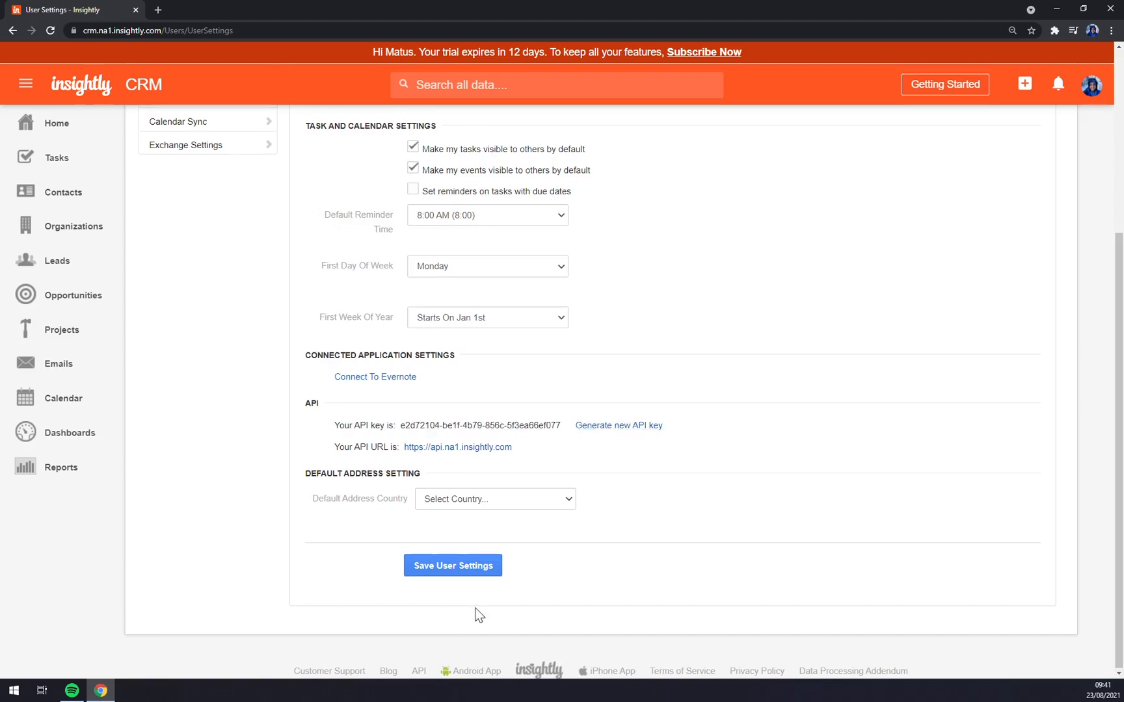
scroll(475, 608, up, 5)
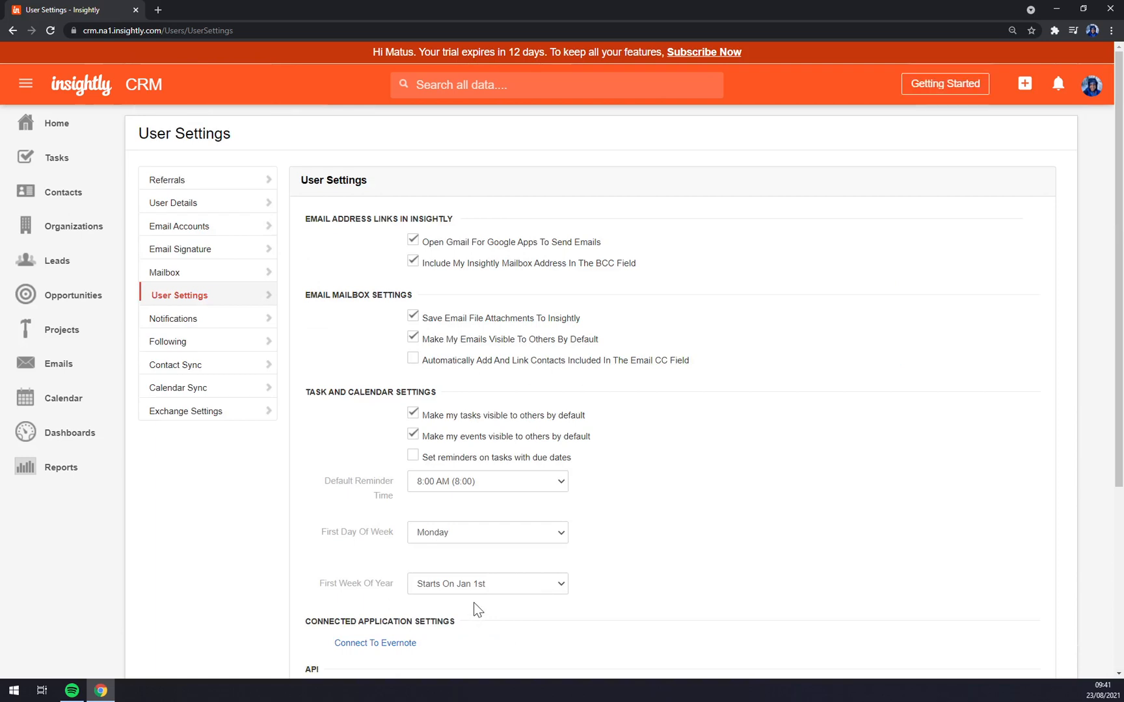
- Start a new contact from the All Contacts list, clearing the autofill popups
click(67, 198)
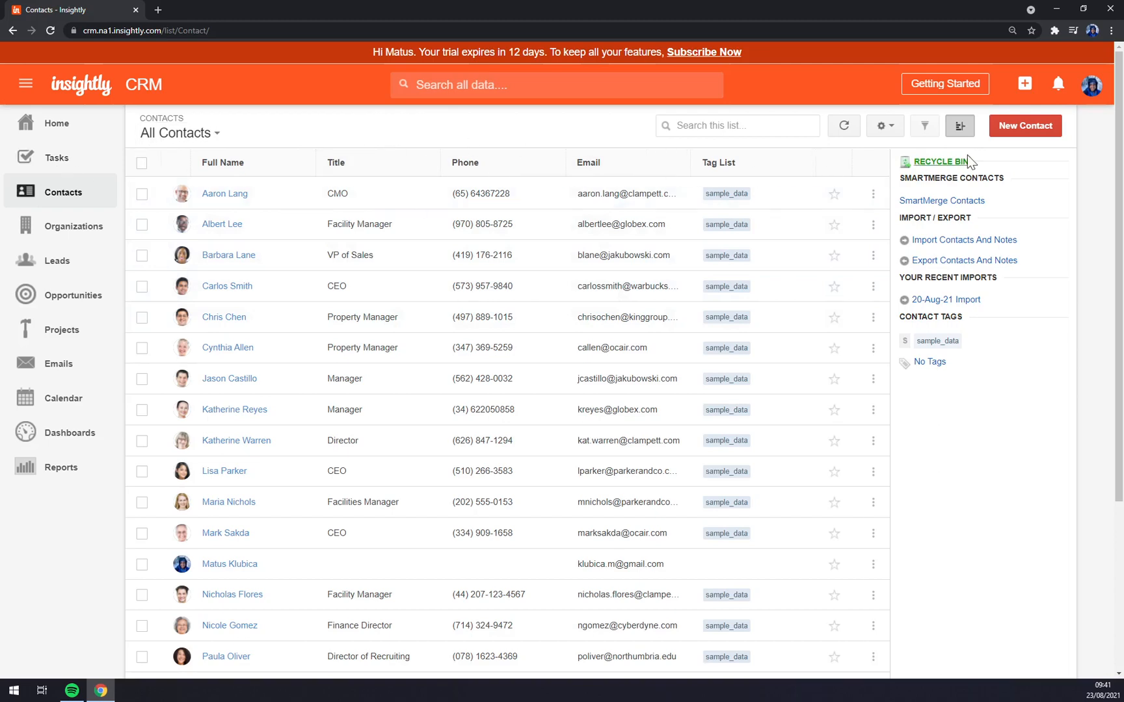
click(1016, 126)
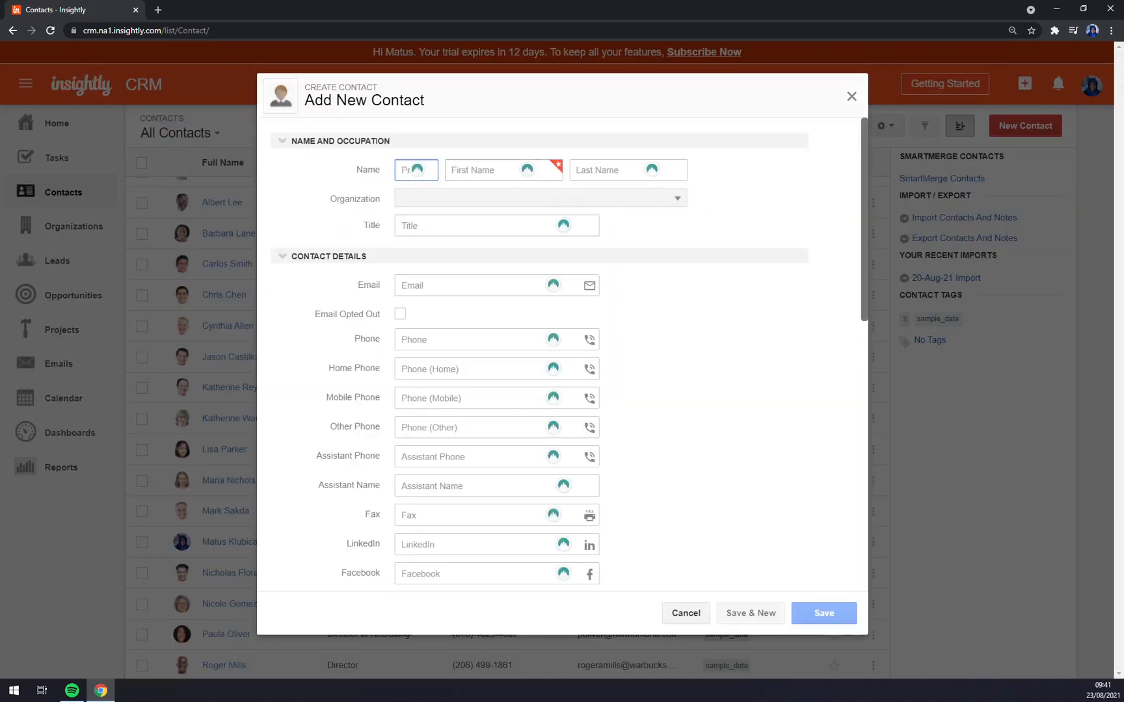
key(Tab)
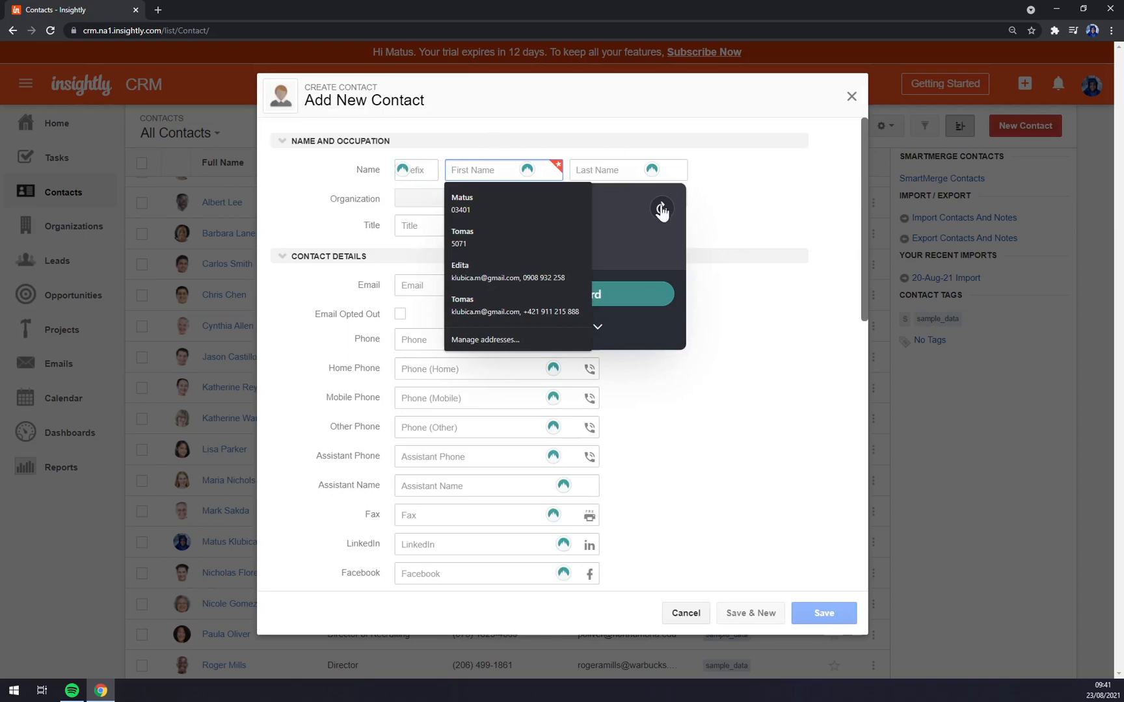
click(741, 215)
click(499, 175)
click(727, 237)
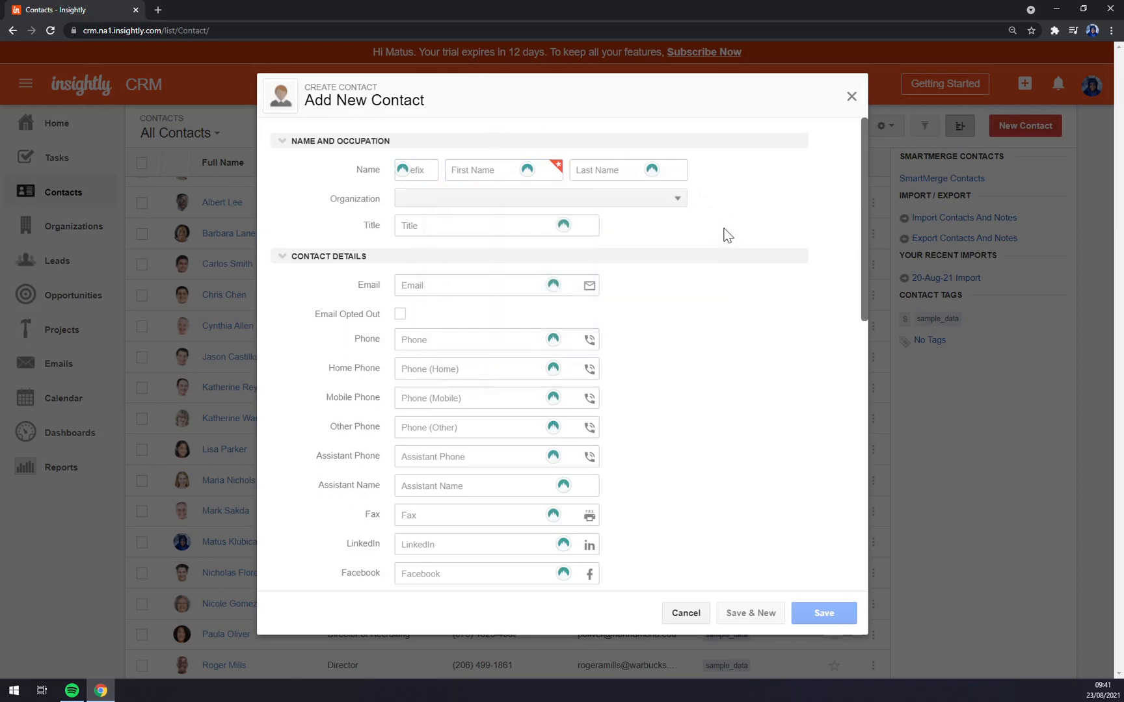
- Enter the contact's first and last name and choose Add New Organization
click(498, 172)
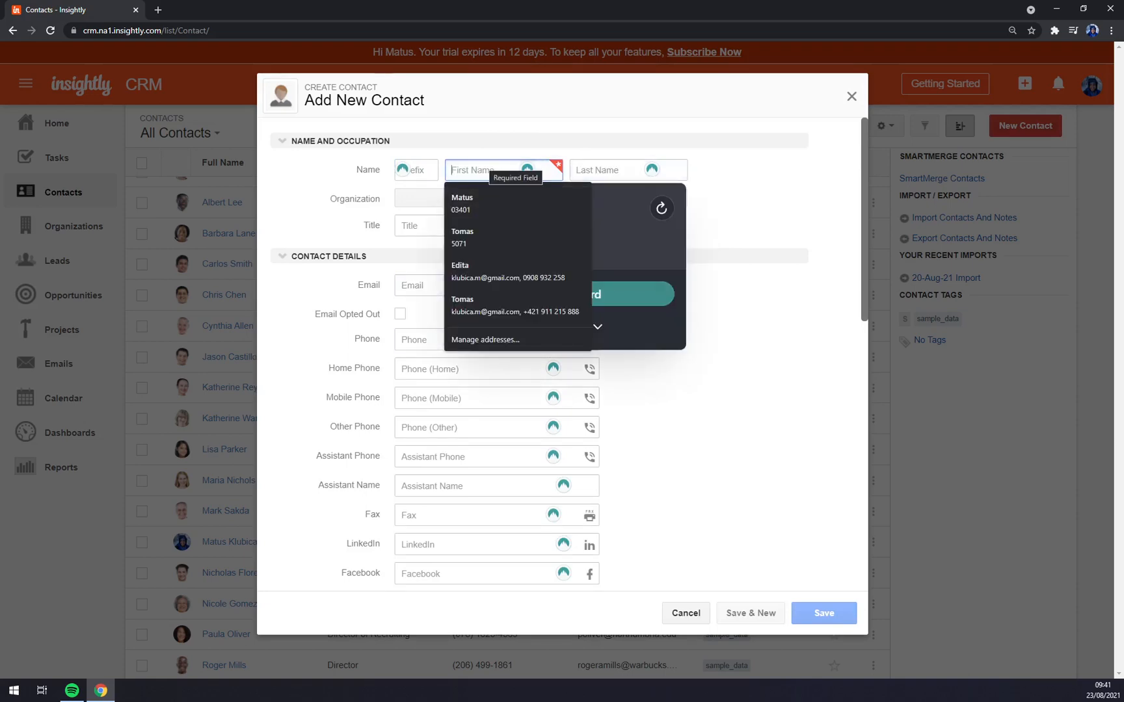
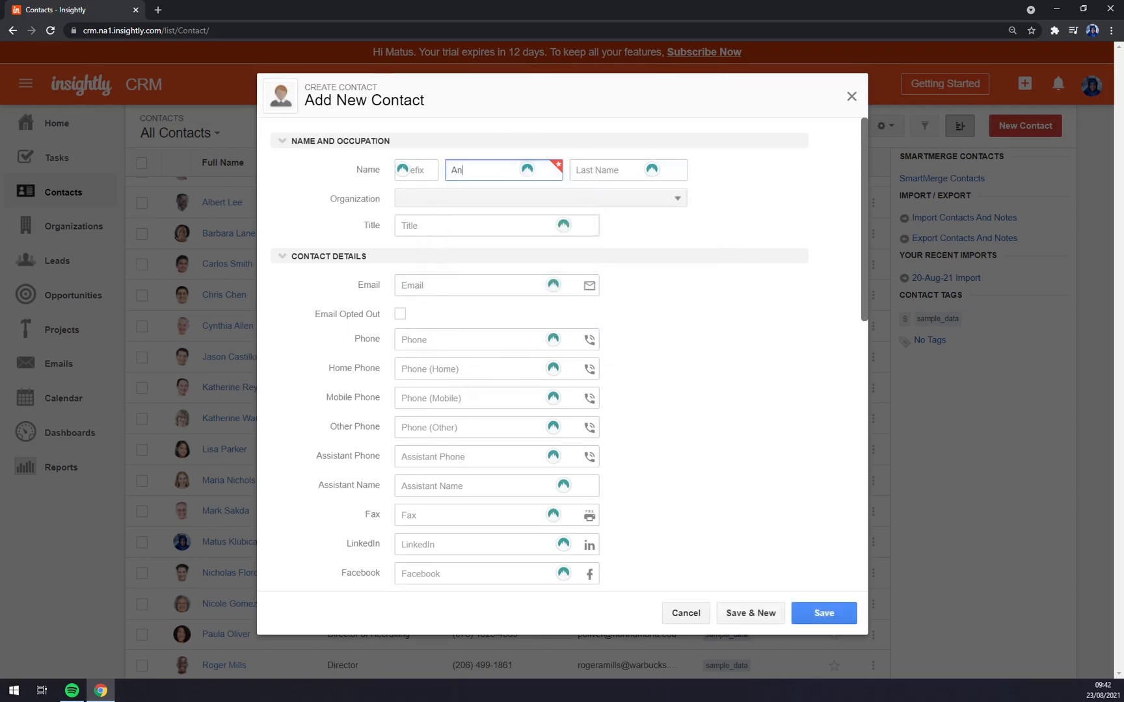
click(605, 170)
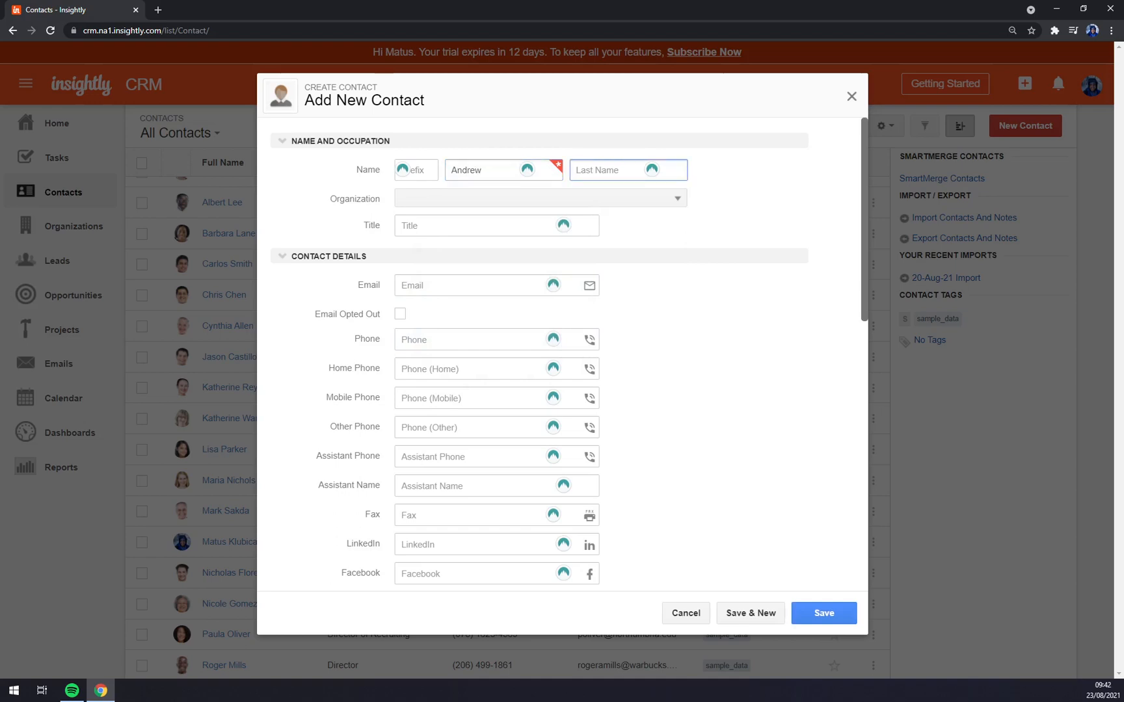
key(Tab)
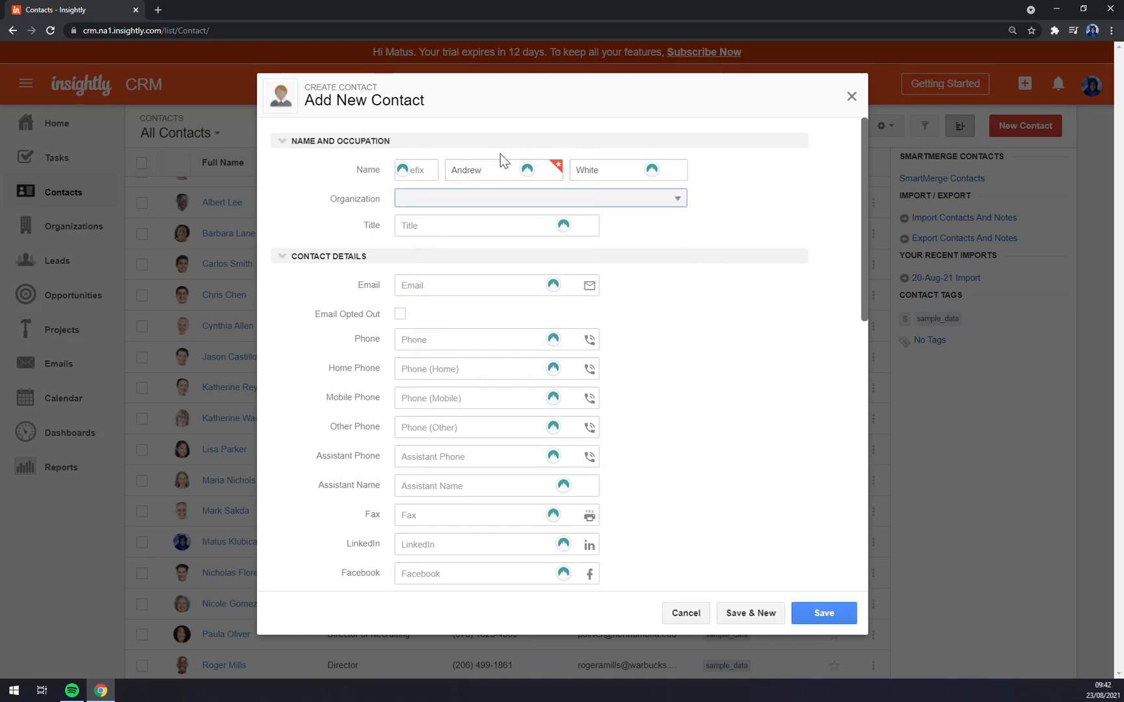
click(429, 196)
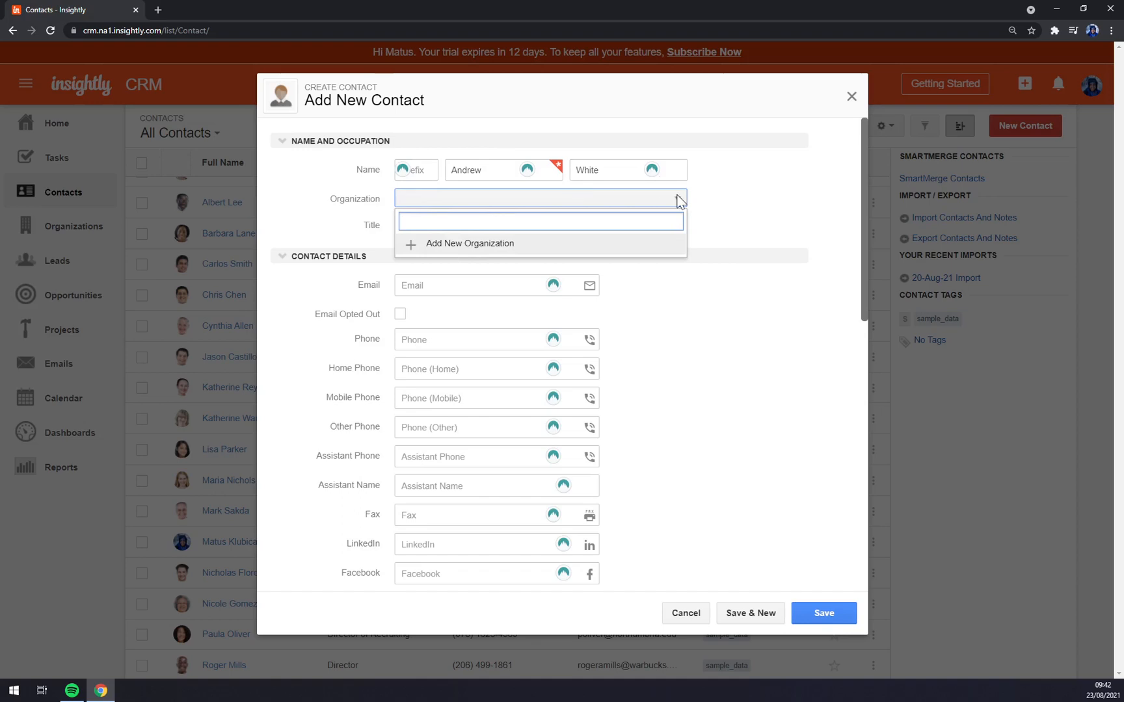
click(471, 252)
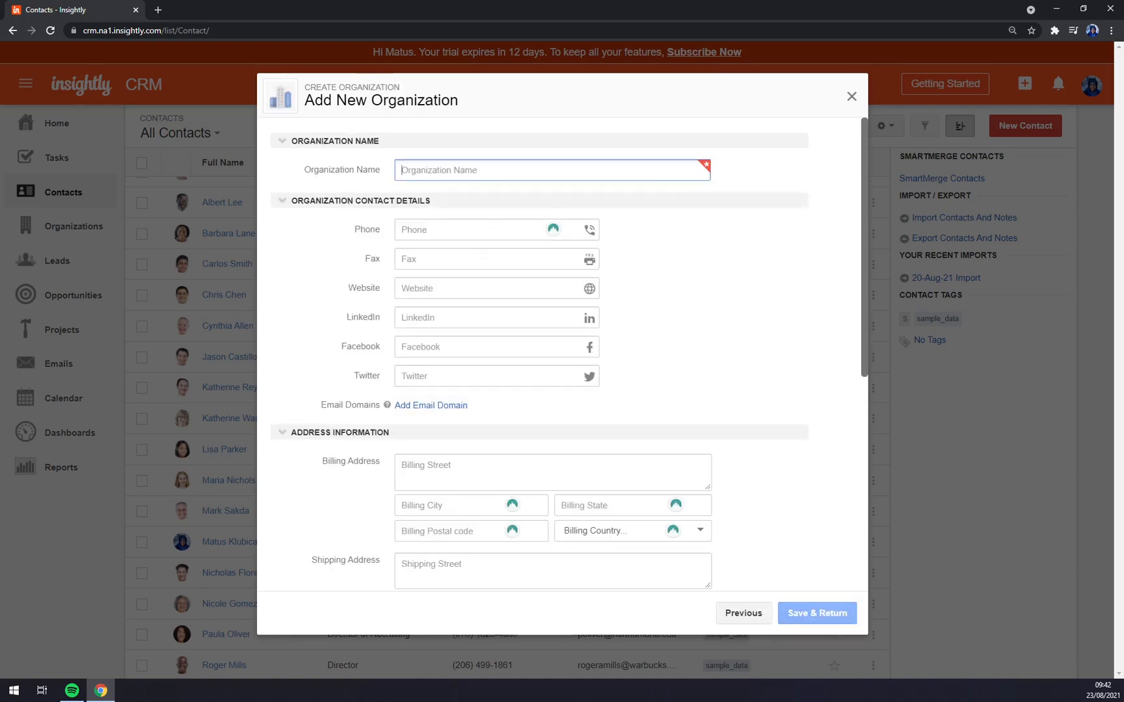
- Enter organization name 'MStone Company' and the organization's phone number
text(MStone)
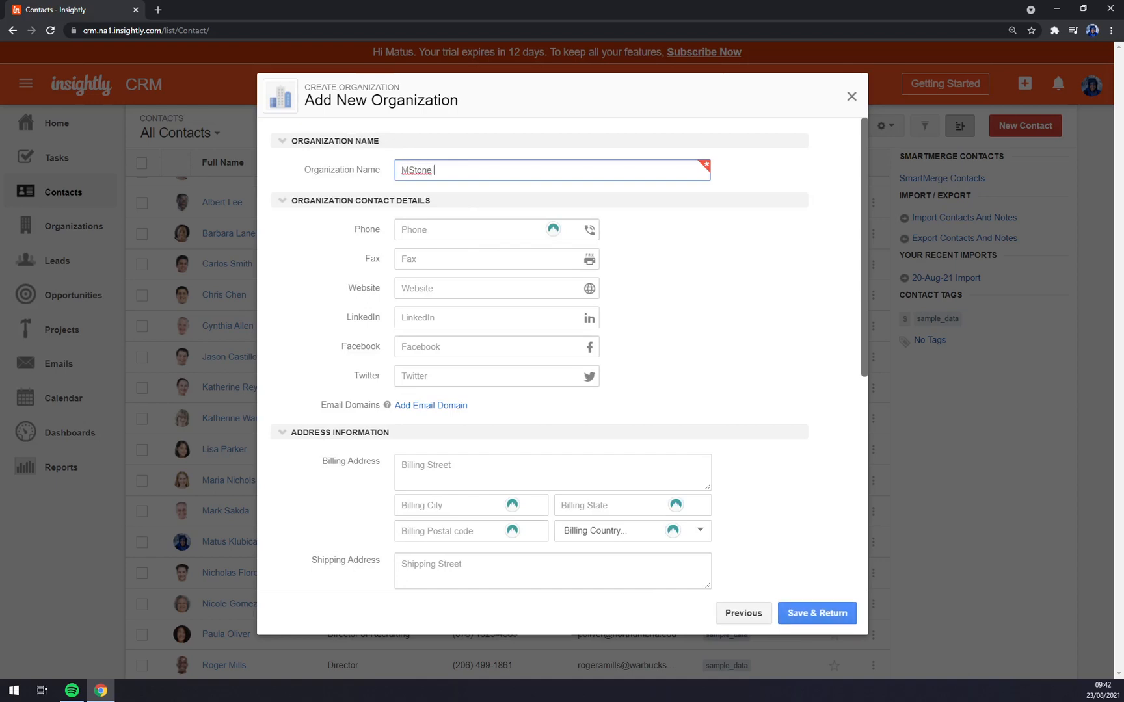
text( Company ltt)
key(Tab)
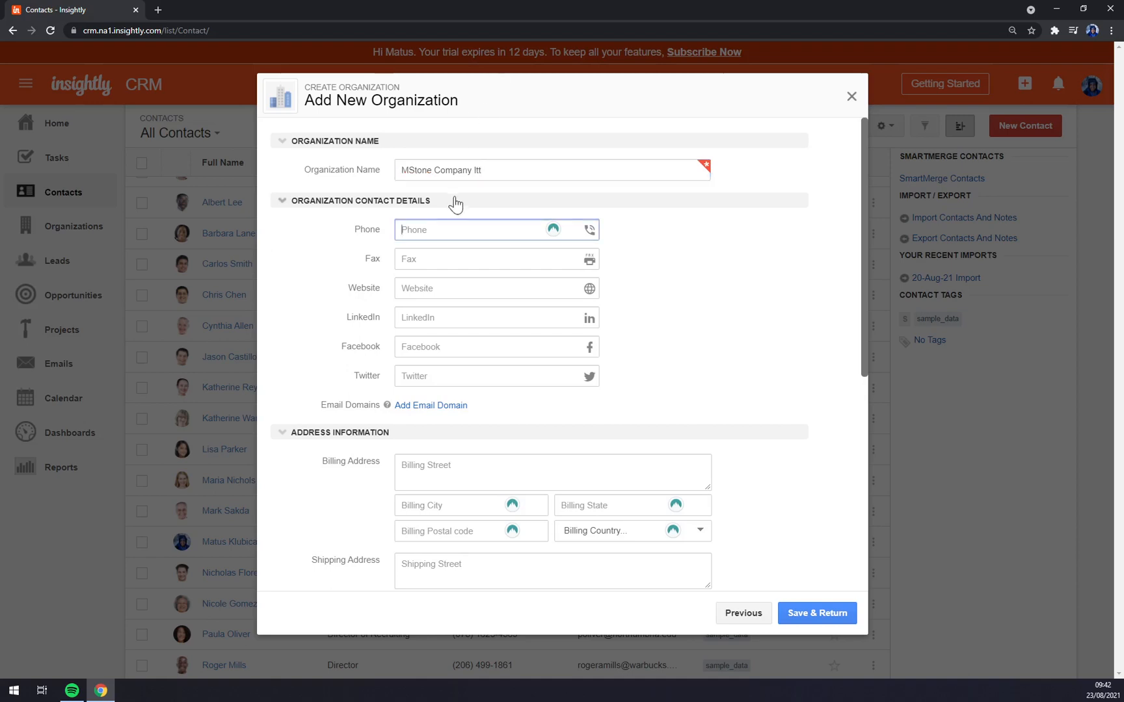
text(+5612215)
key(Tab)
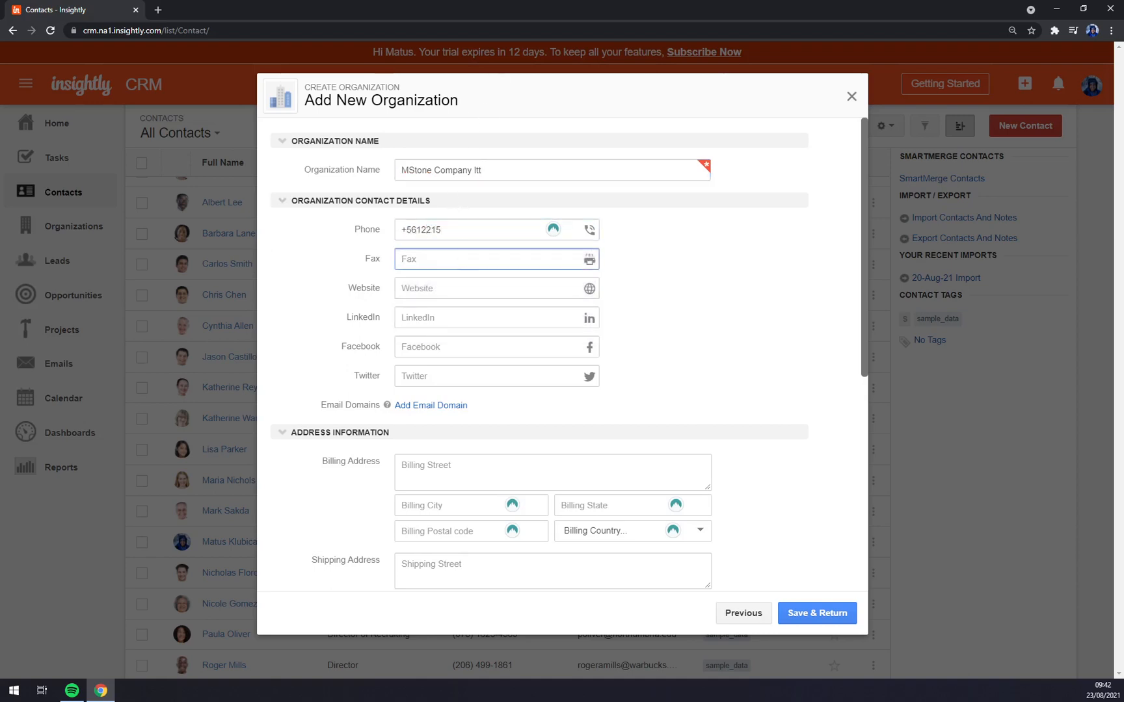
key(Tab)
key(Tab)
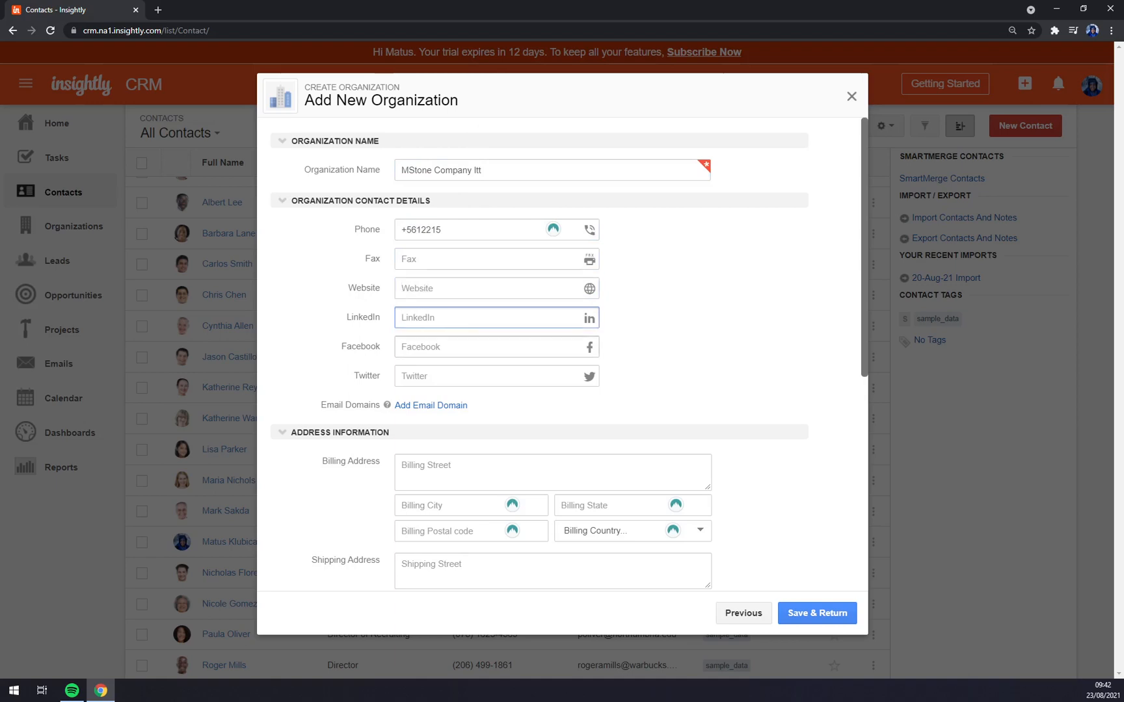
key(Tab)
scroll(559, 365, down, 5)
scroll(559, 364, up, 1)
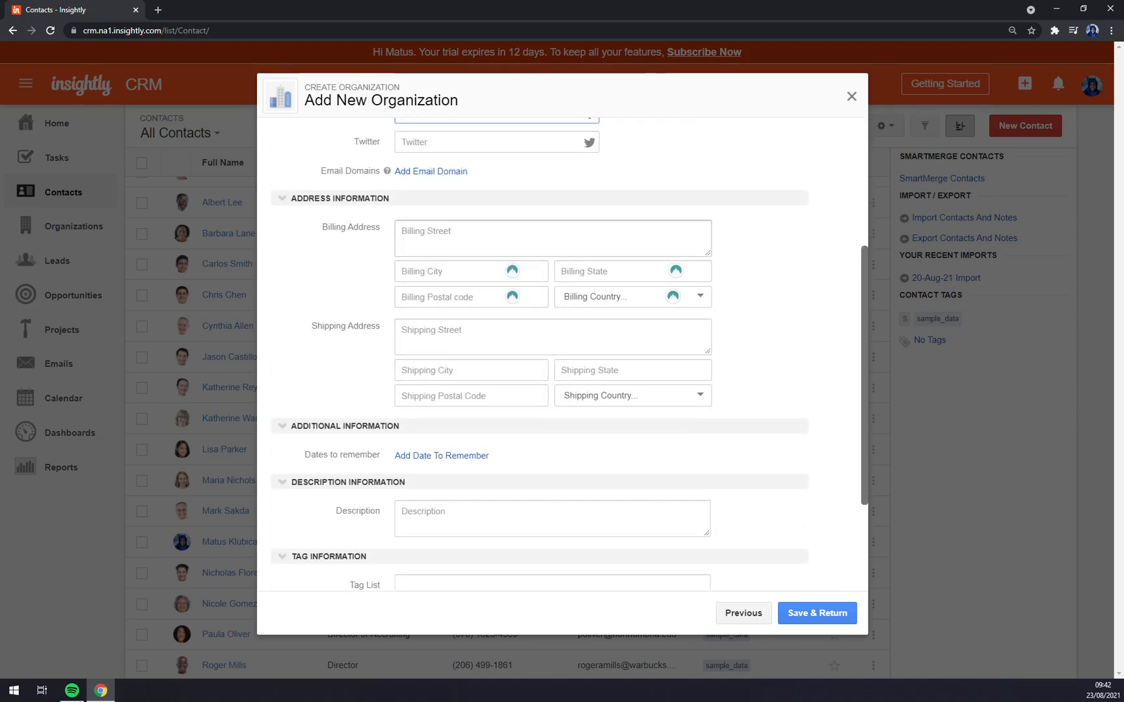
- Fill in the billing street, city, state and postal code with sample text
click(401, 229)
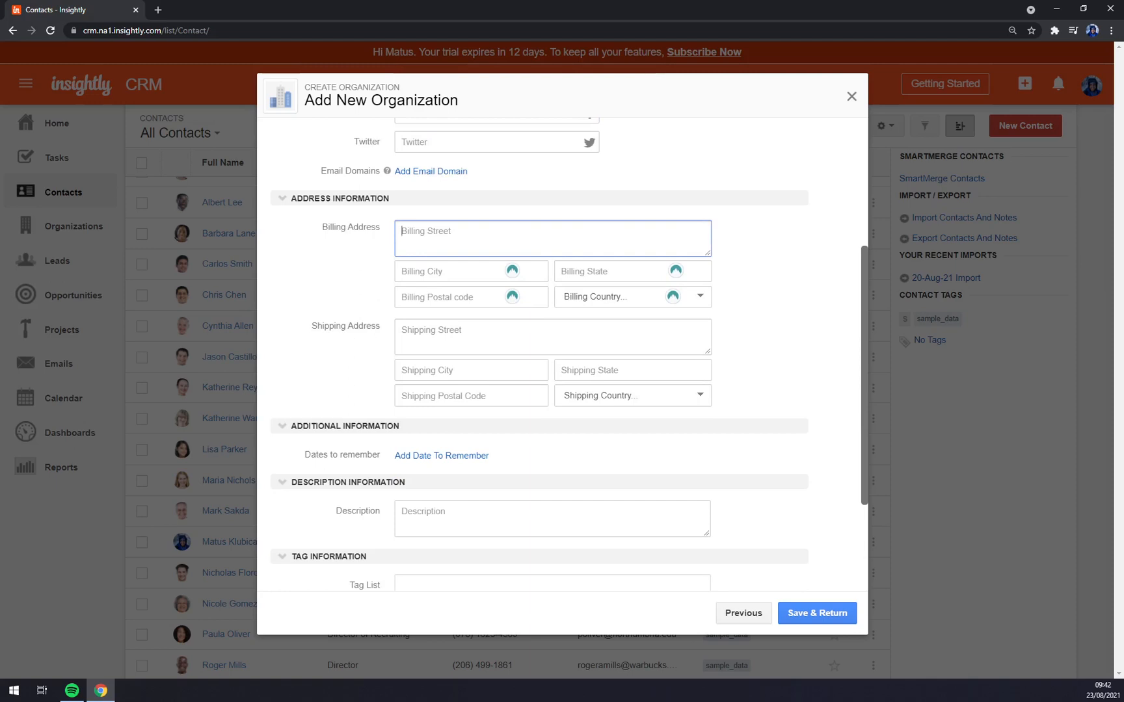
text(Sadsadsa)
key(Tab)
text(sadasd)
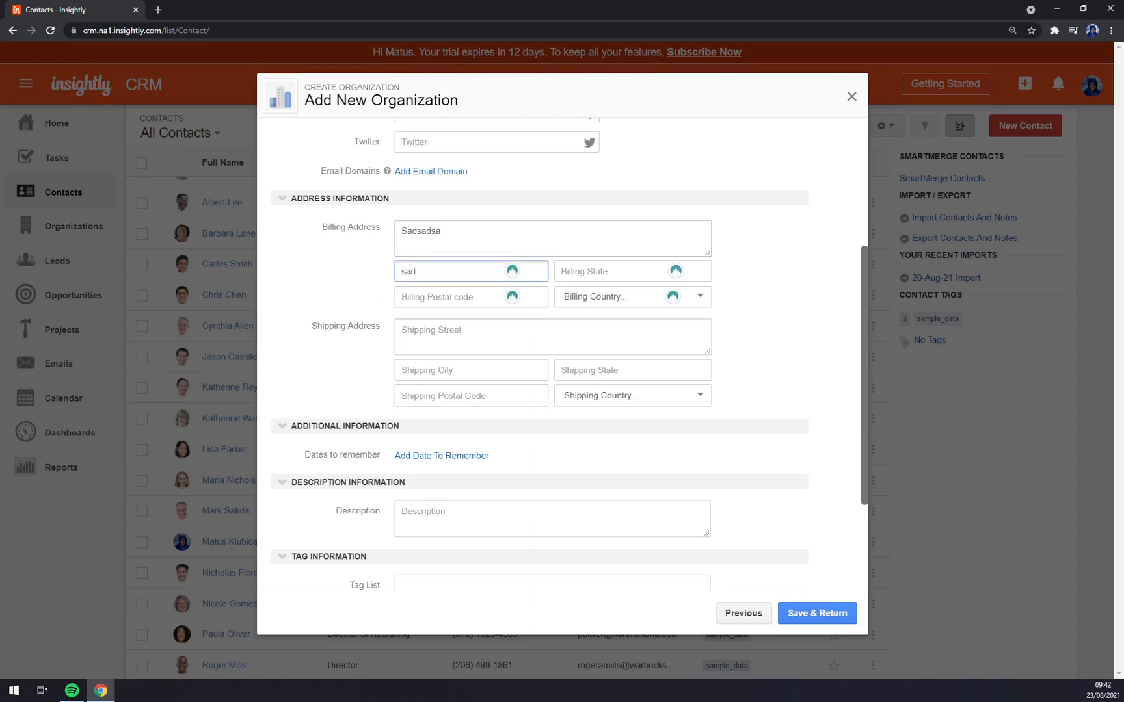
key(Tab)
text(sadsadsa)
key(Tab)
text(sadsad)
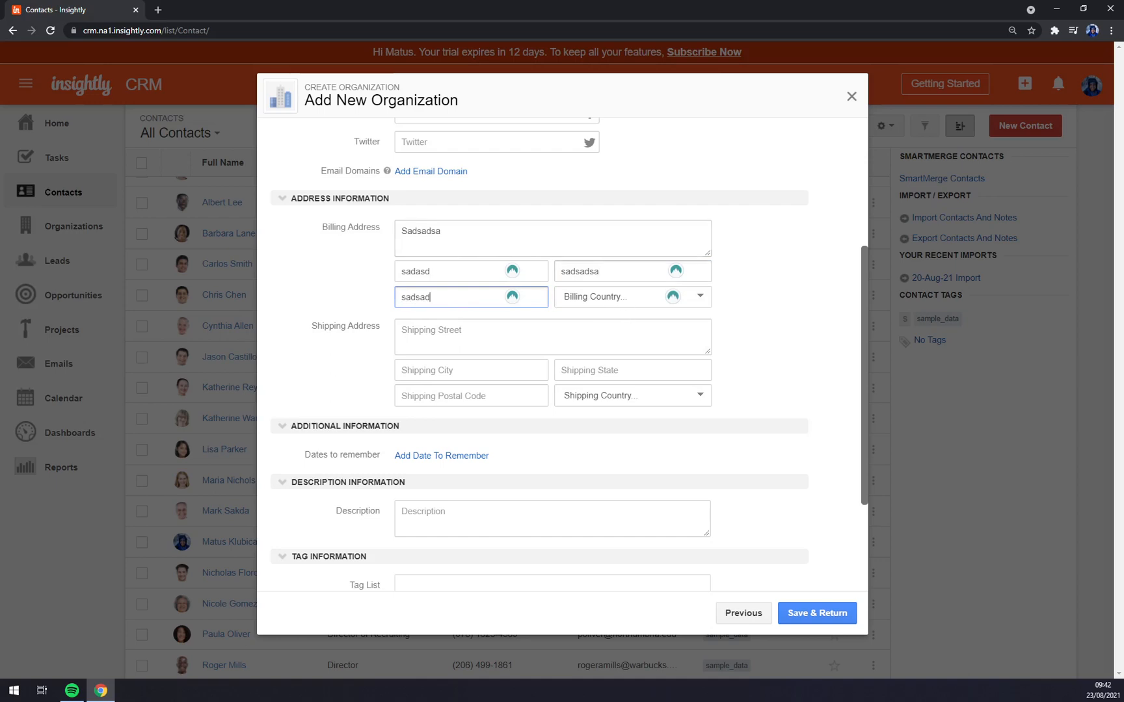
key(shift+Tab)
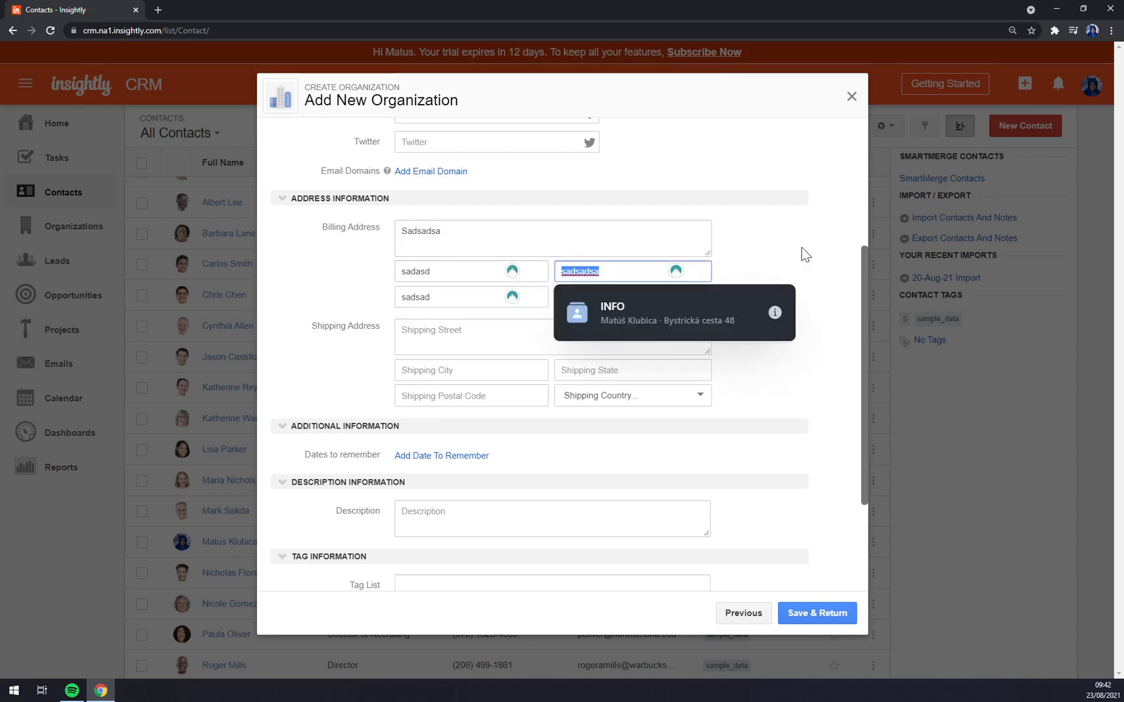
click(635, 201)
scroll(371, 338, down, 3)
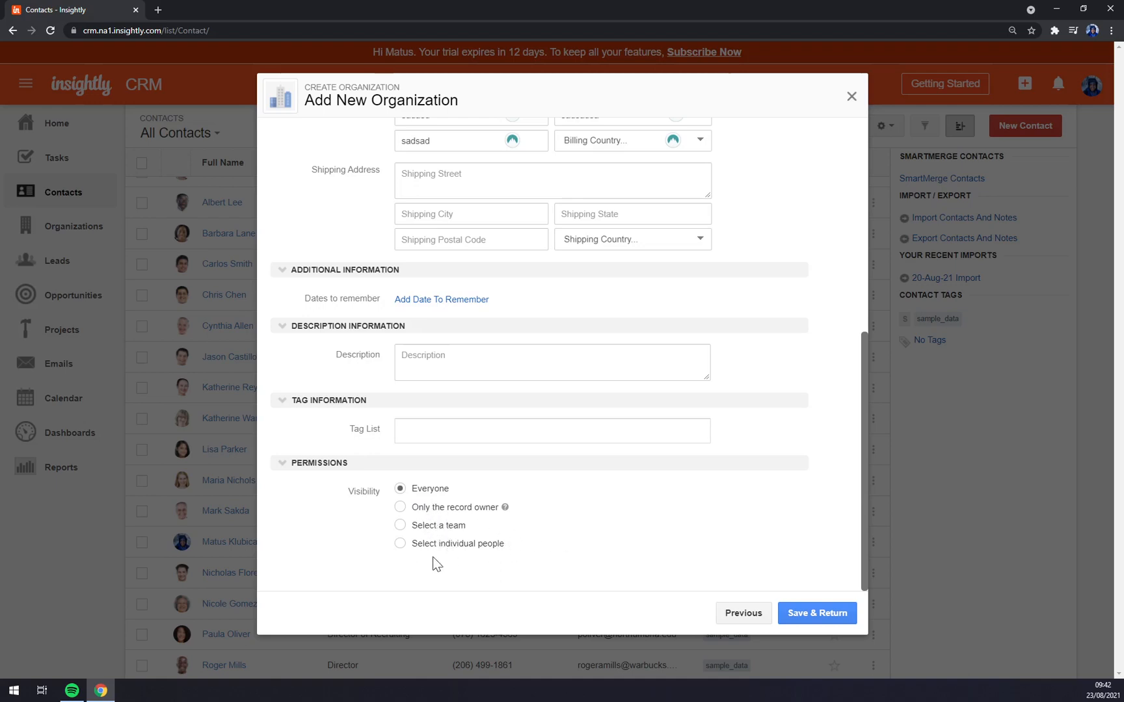
- Keep visibility on Everyone and save the organization, returning to the contact
click(441, 529)
click(471, 557)
click(471, 562)
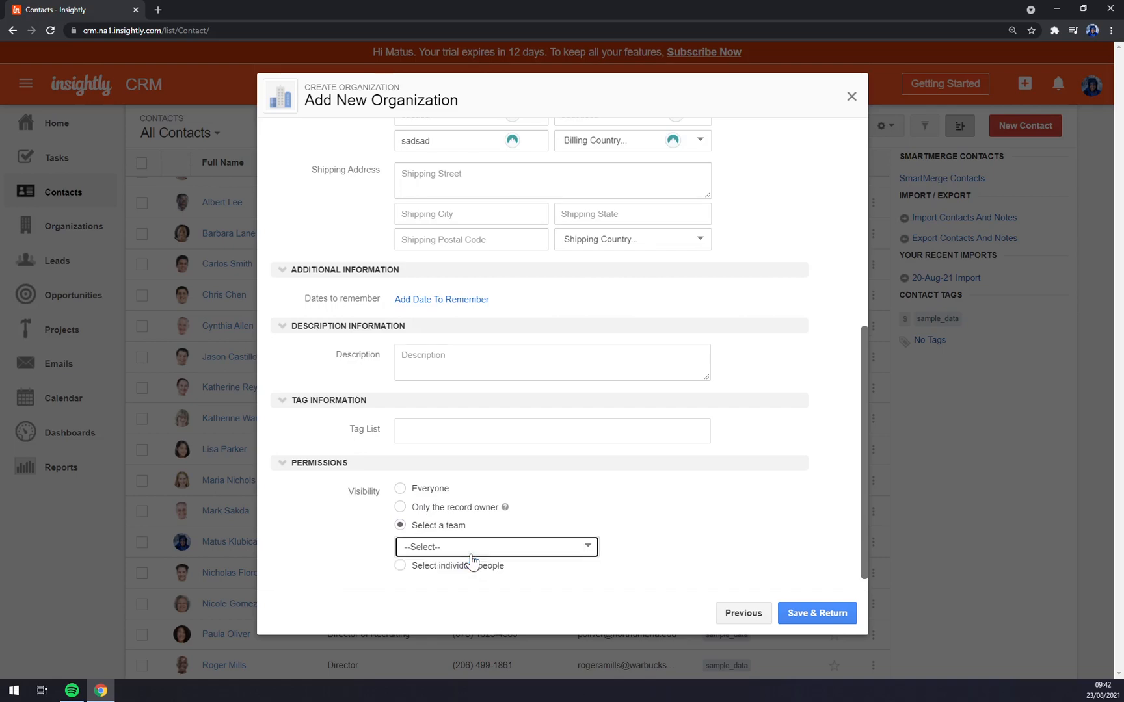
click(401, 489)
click(834, 621)
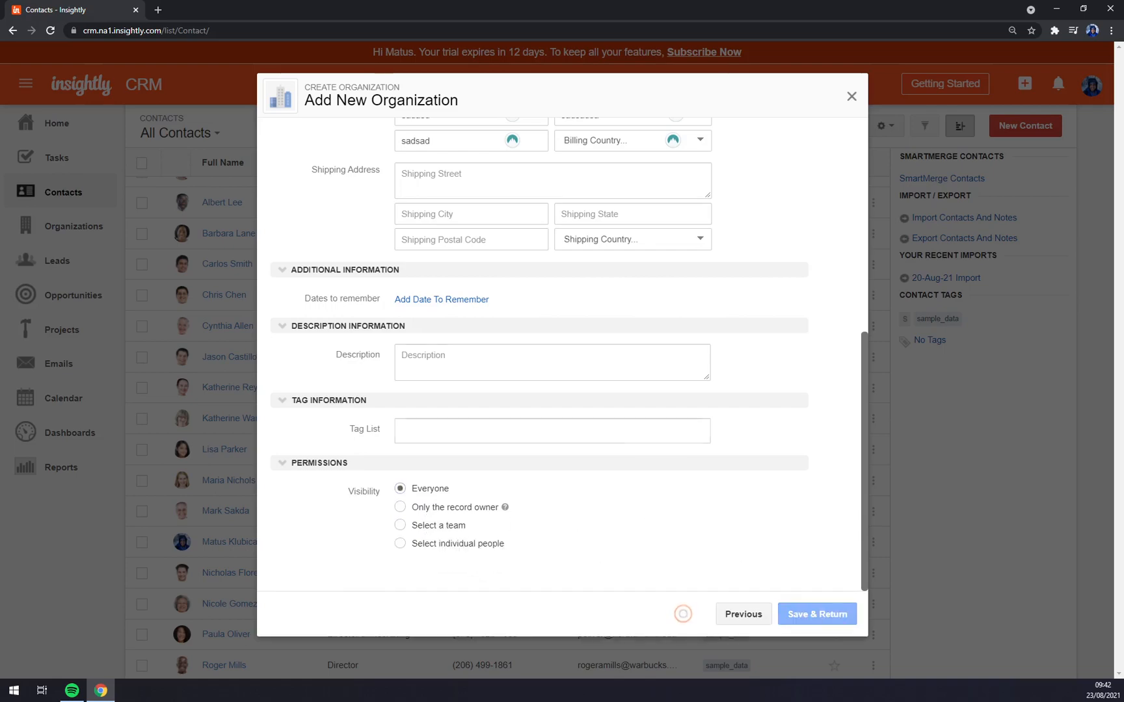
- Enter the contact's email address and phone number
scroll(693, 449, down, 5)
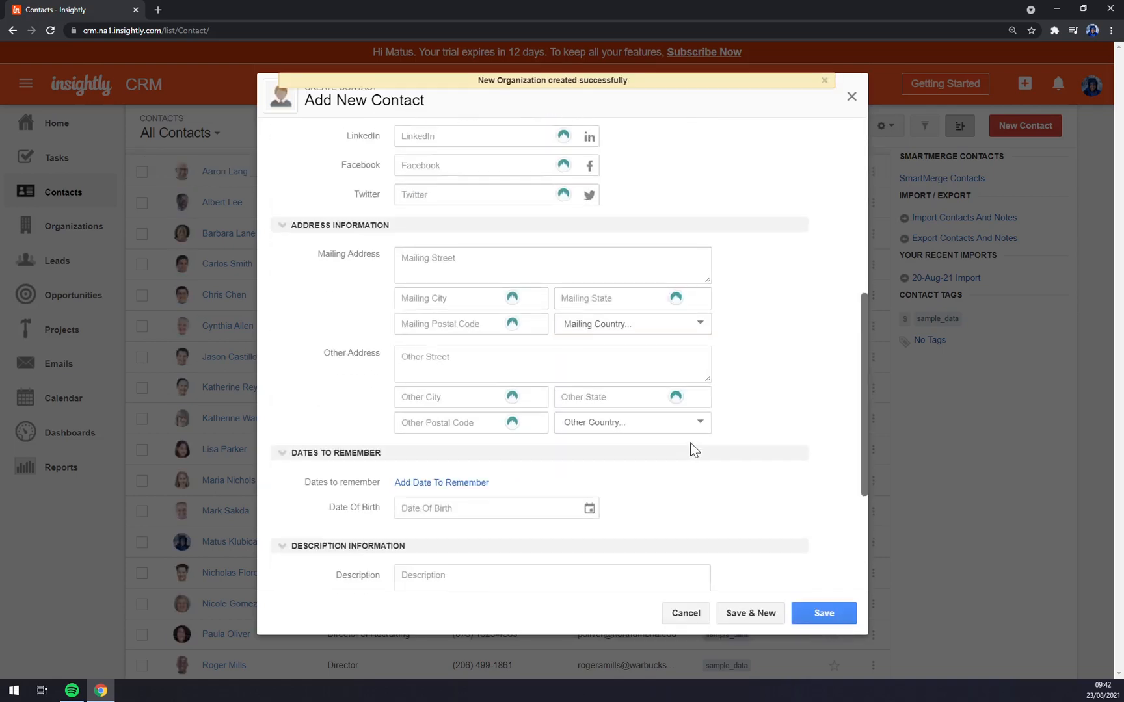
scroll(693, 449, down, 3)
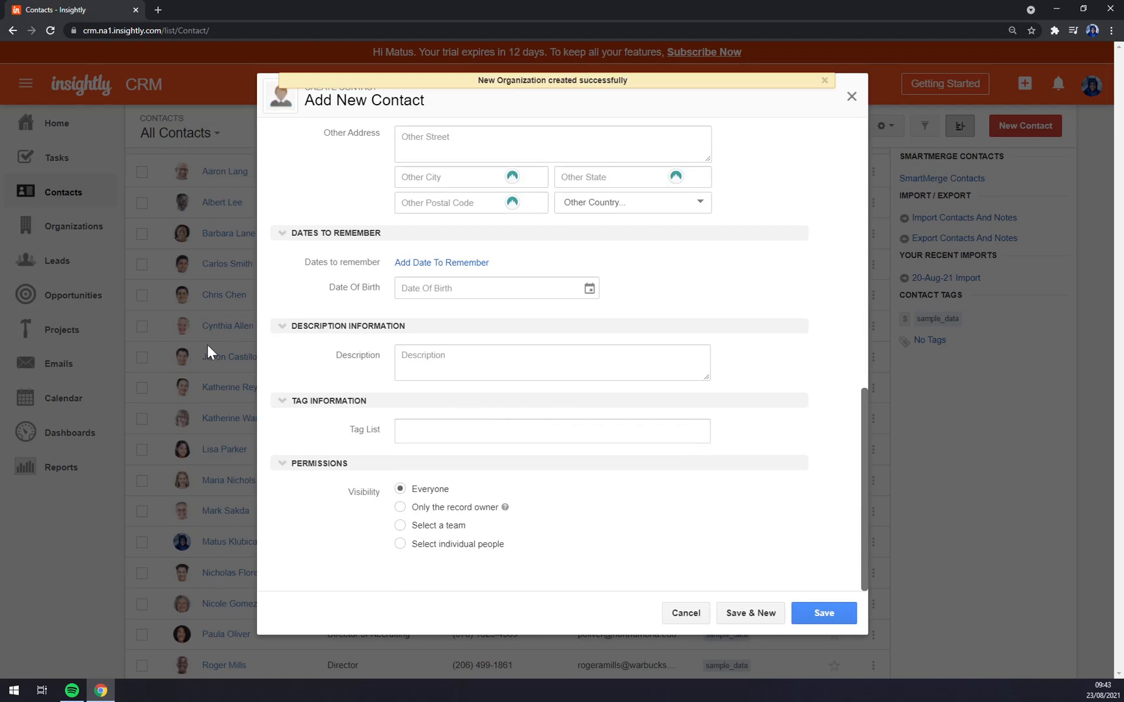
scroll(258, 199, up, 8)
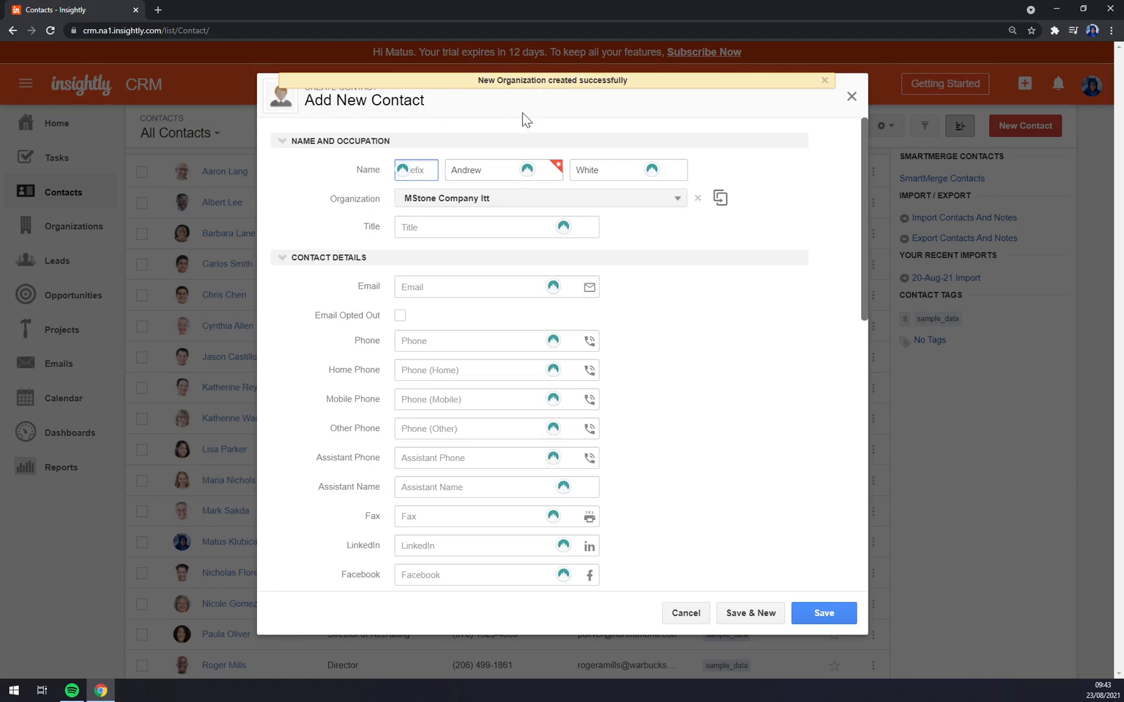
click(494, 227)
click(743, 282)
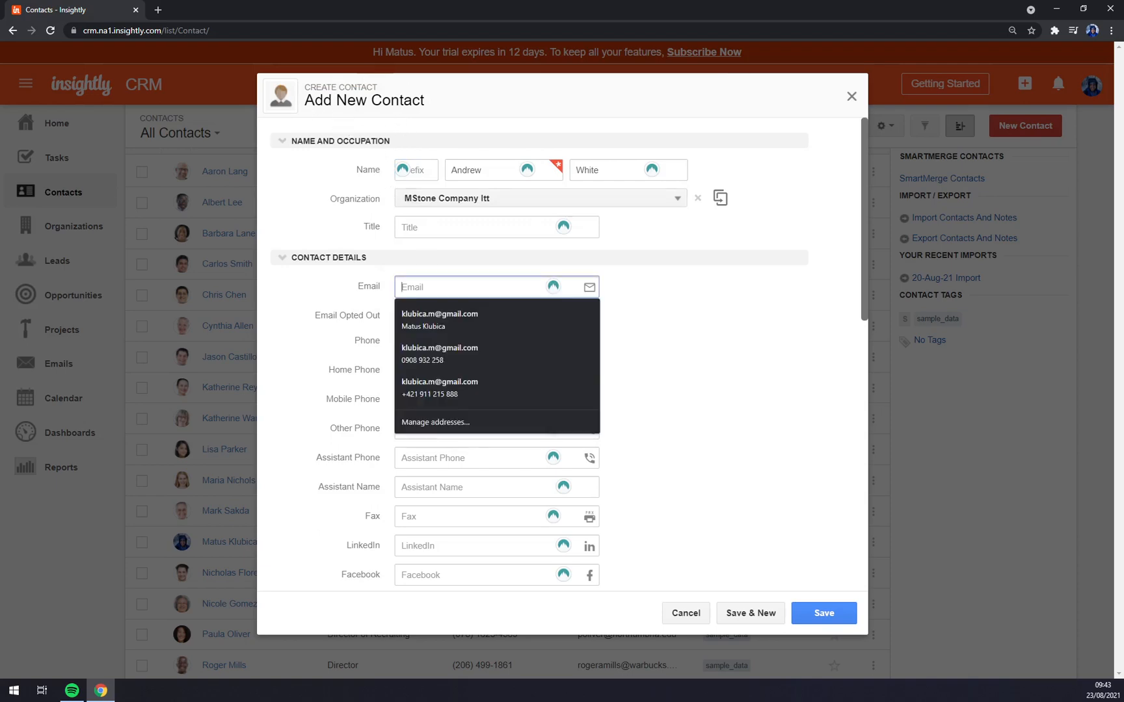
click(429, 287)
click(745, 318)
click(429, 287)
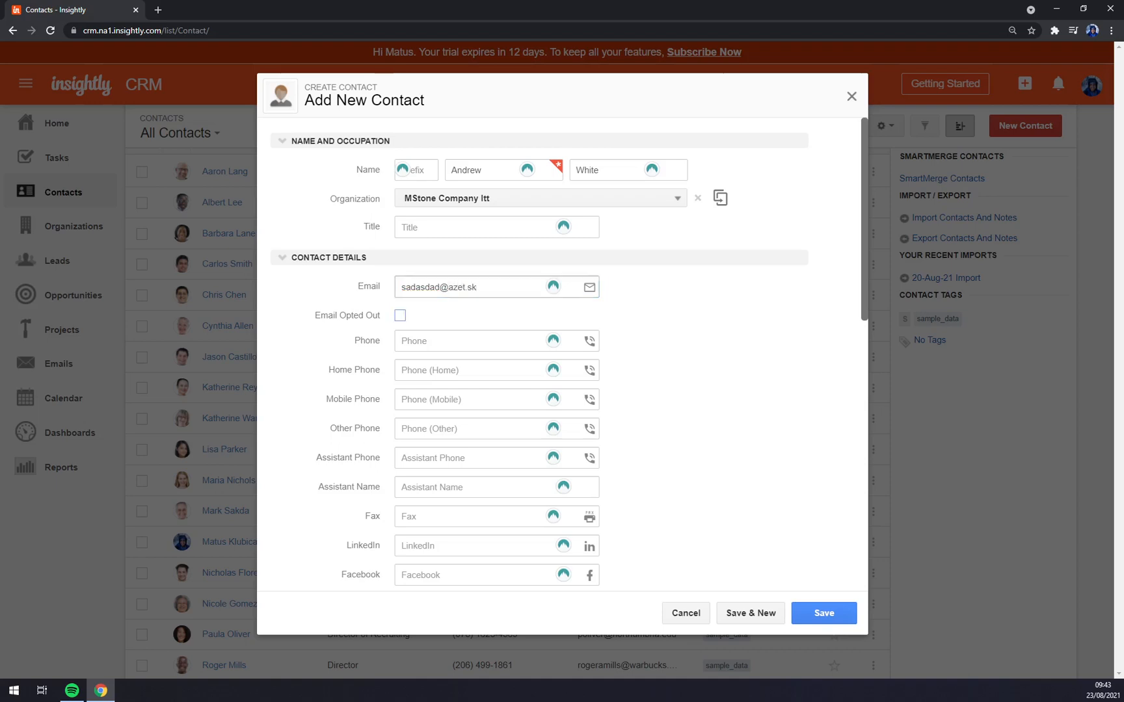
click(444, 345)
text(+546516456)
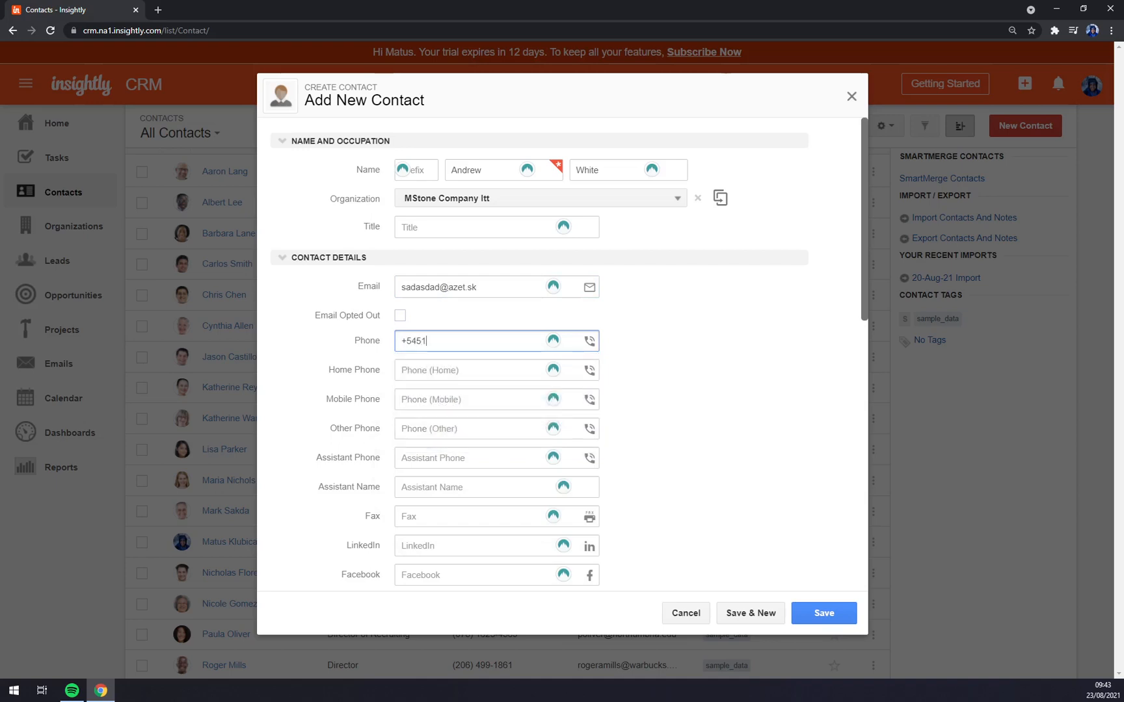
- Fill in the mailing street and city, then save the contact
scroll(539, 354, down, 6)
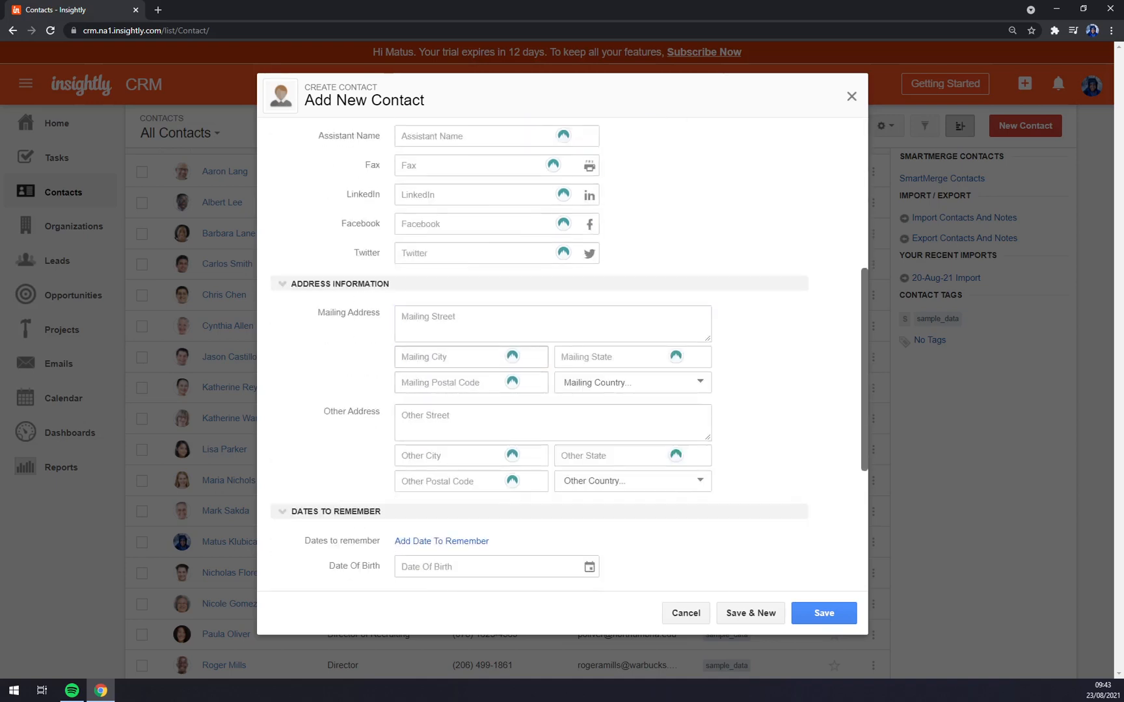
click(471, 324)
text(sadada)
click(471, 357)
text(sdasdad)
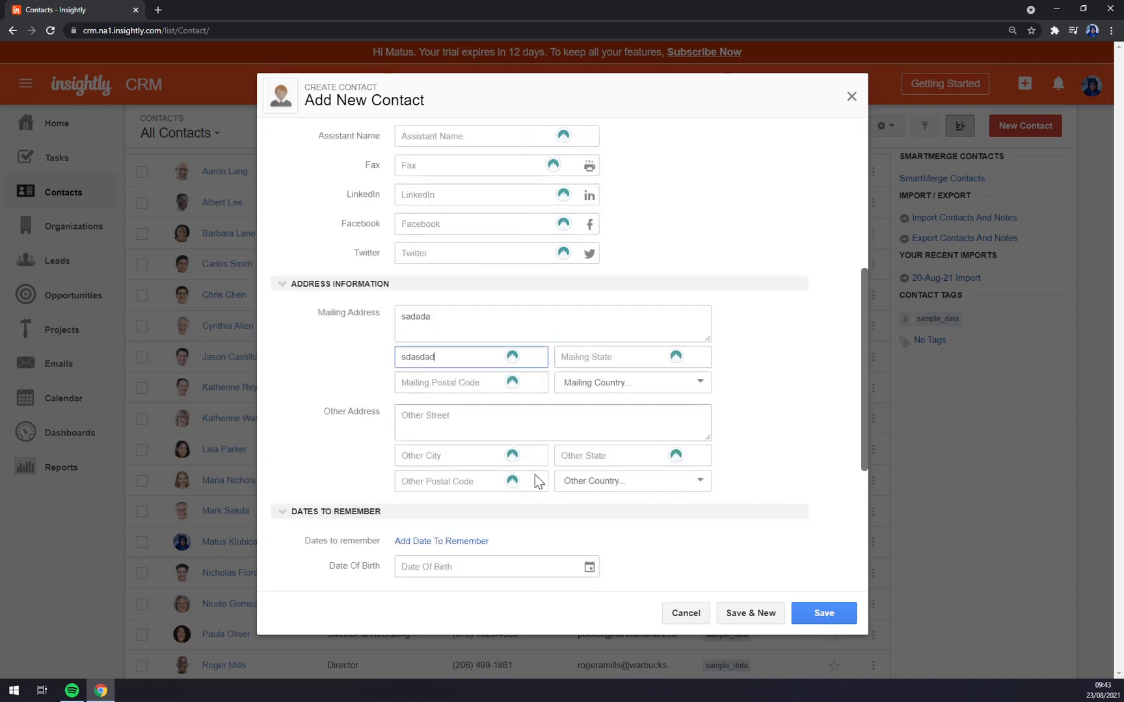
click(809, 612)
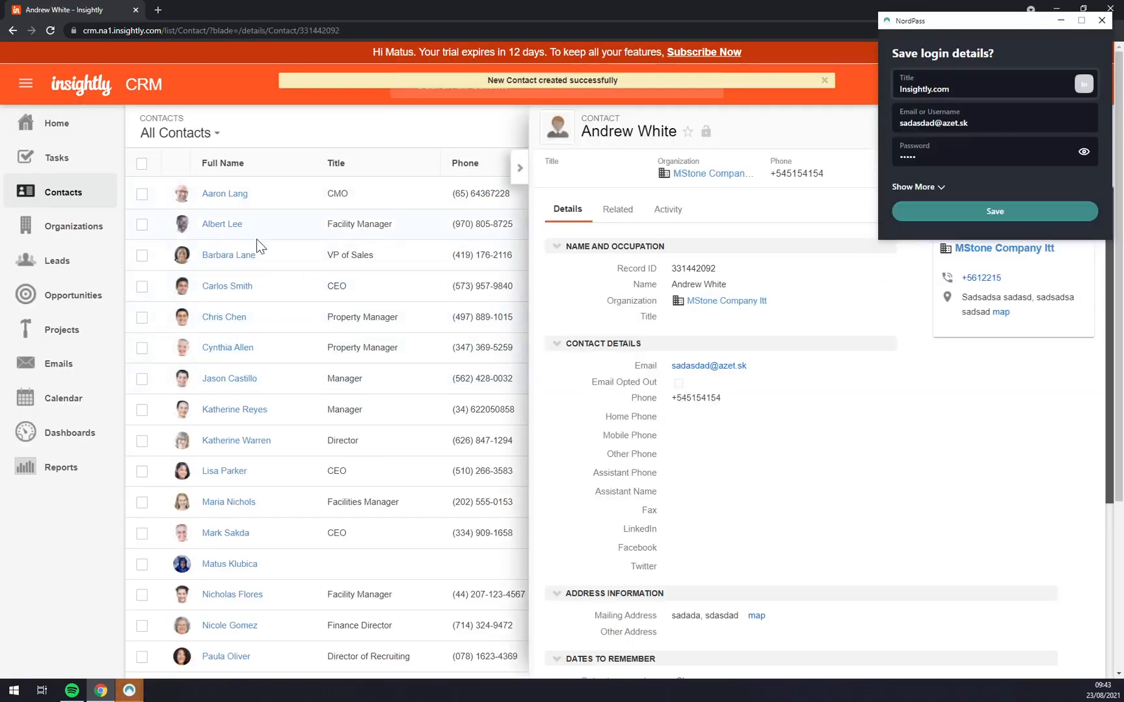
- Dismiss the password prompt and review the contact's Related, Activity and Details tabs
click(1102, 21)
scroll(287, 247, down, 2)
scroll(332, 250, up, 2)
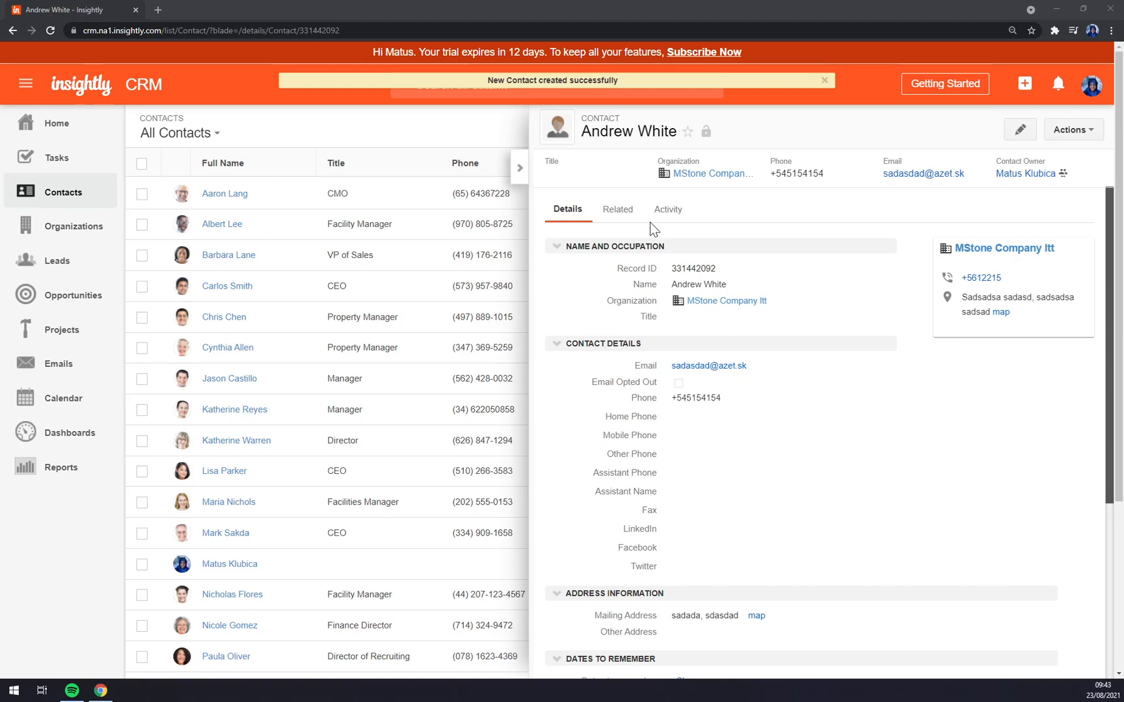
click(619, 220)
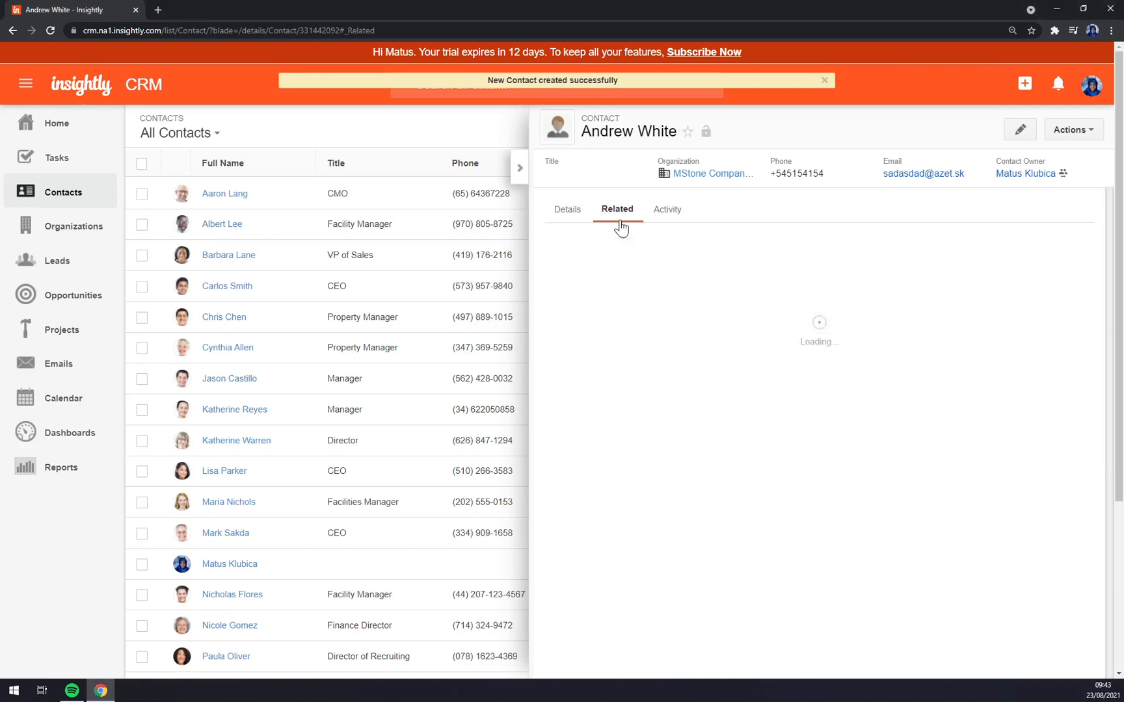
click(676, 218)
click(577, 213)
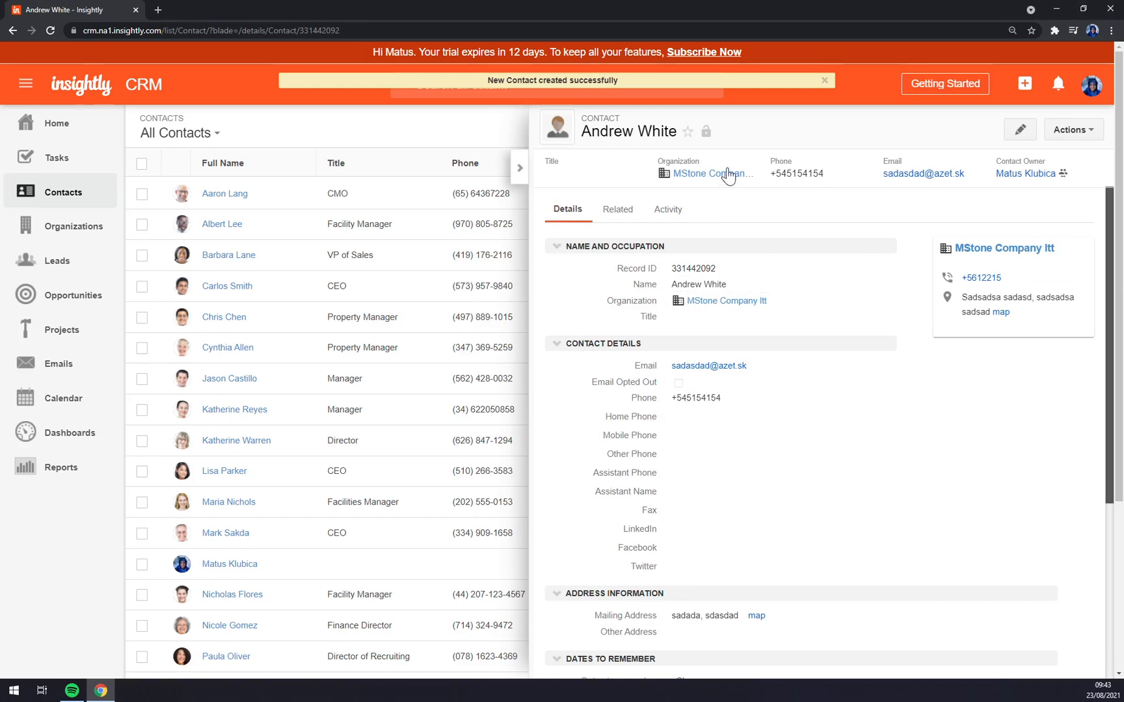
- Open and dismiss the Actions menu, then collapse the contact panel to show All Contacts
click(1092, 132)
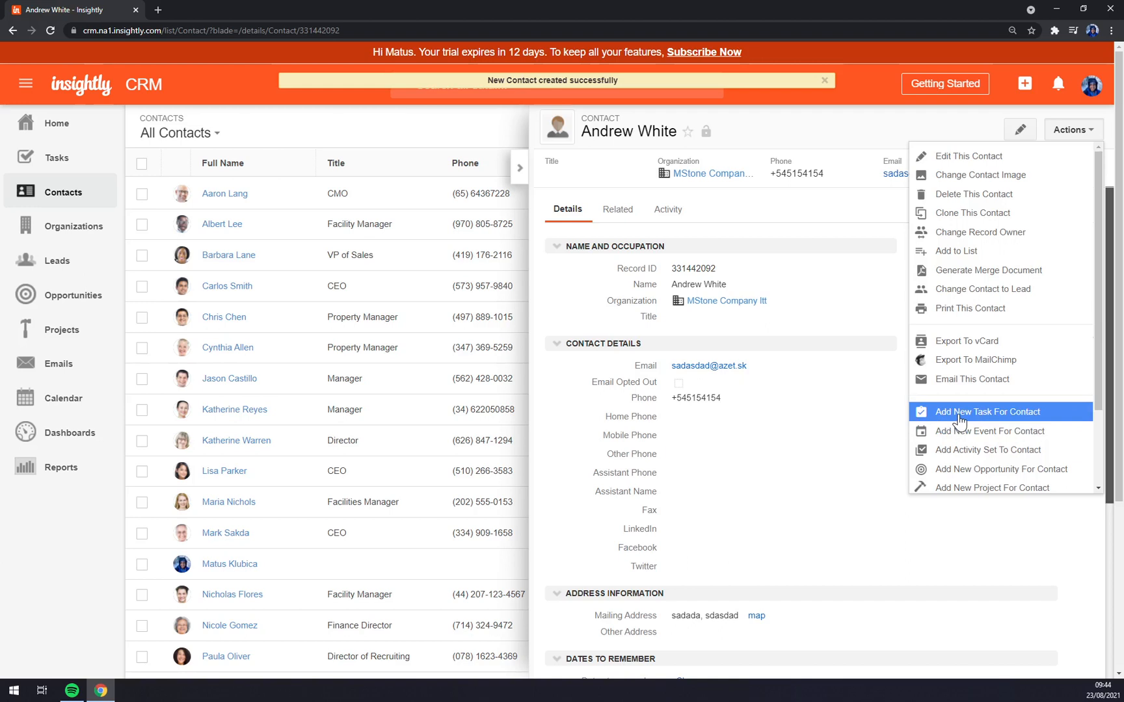
click(300, 135)
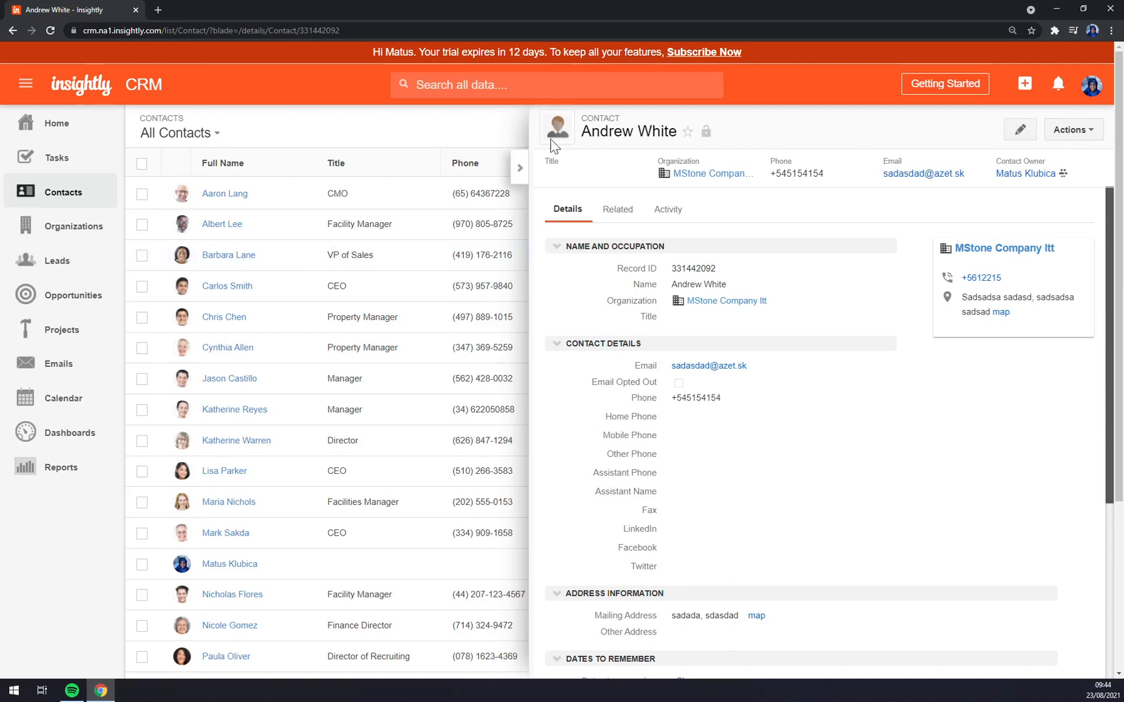
click(519, 168)
scroll(271, 278, down, 3)
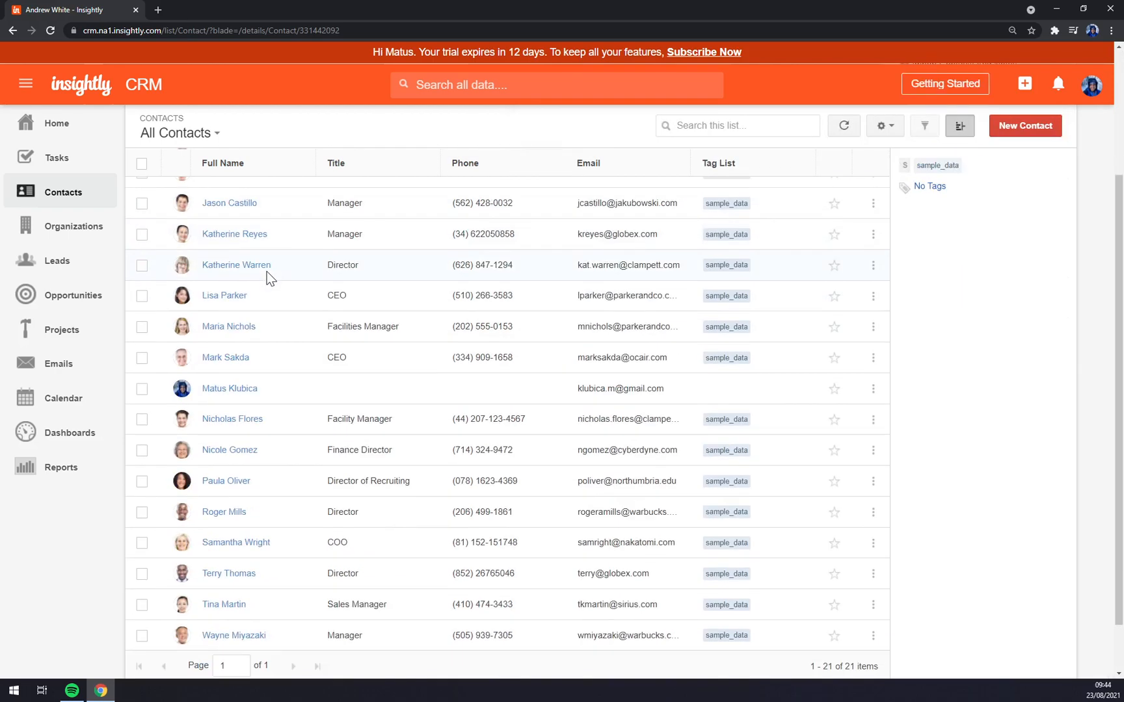
scroll(270, 278, down, 2)
scroll(272, 293, up, 5)
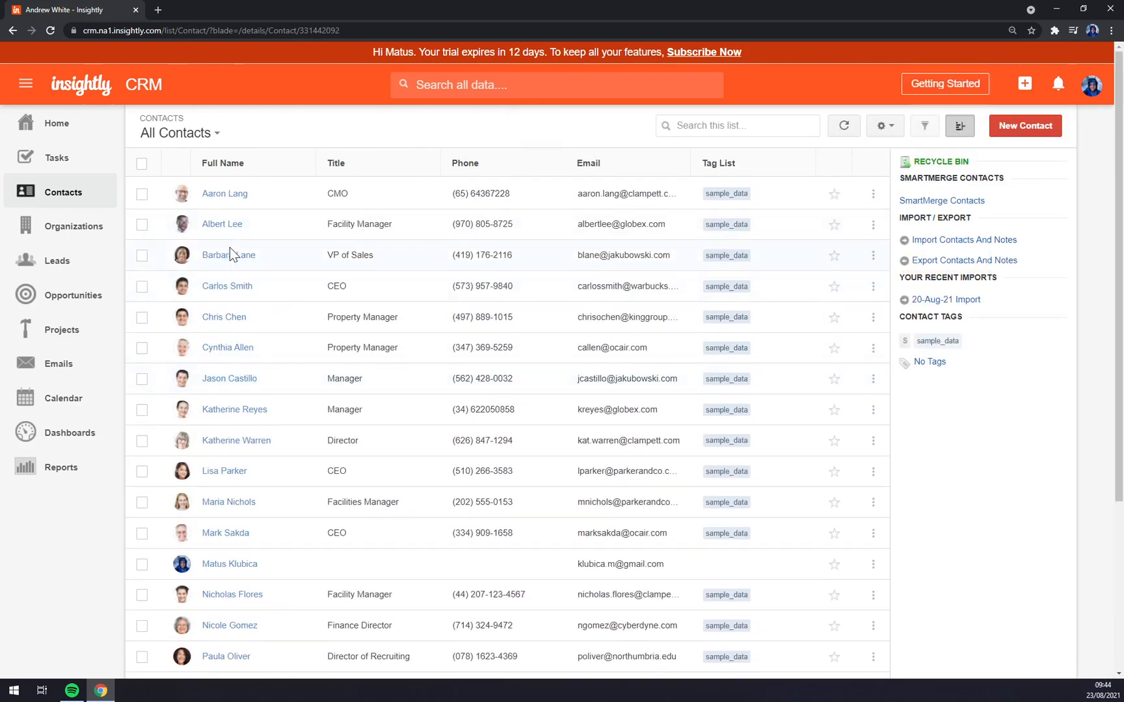
- Open the Jakubowski LLC VP of Sales contact and choose Add New Task For Contact
click(236, 257)
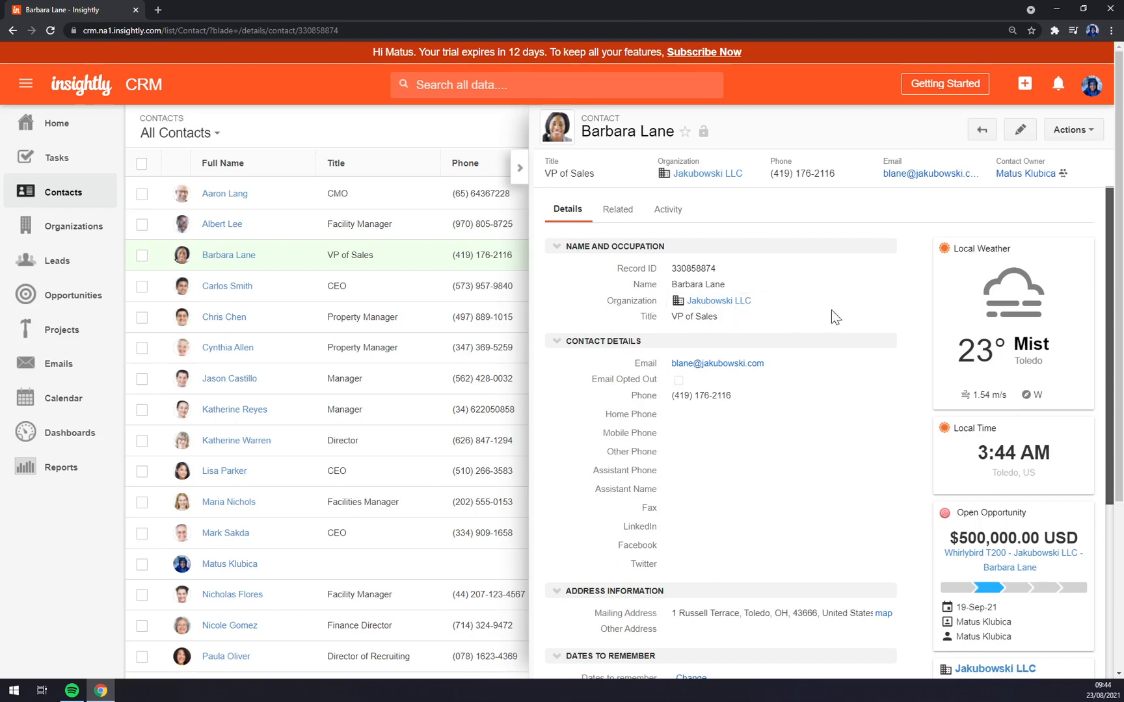
click(1078, 130)
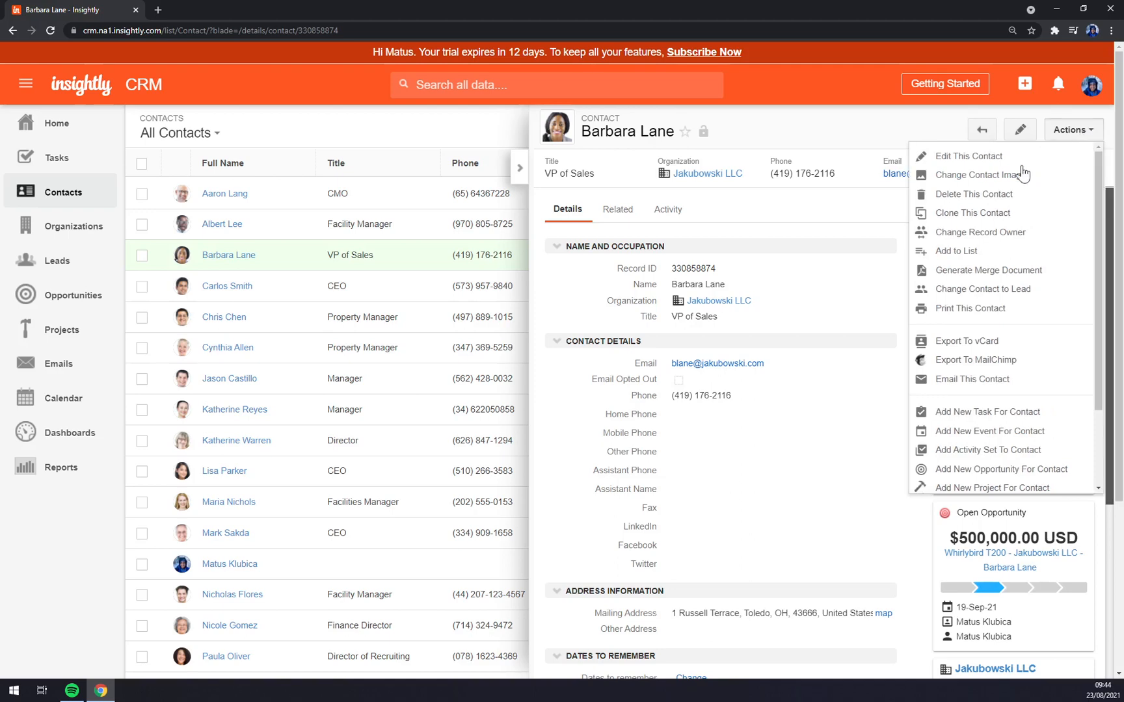
click(981, 414)
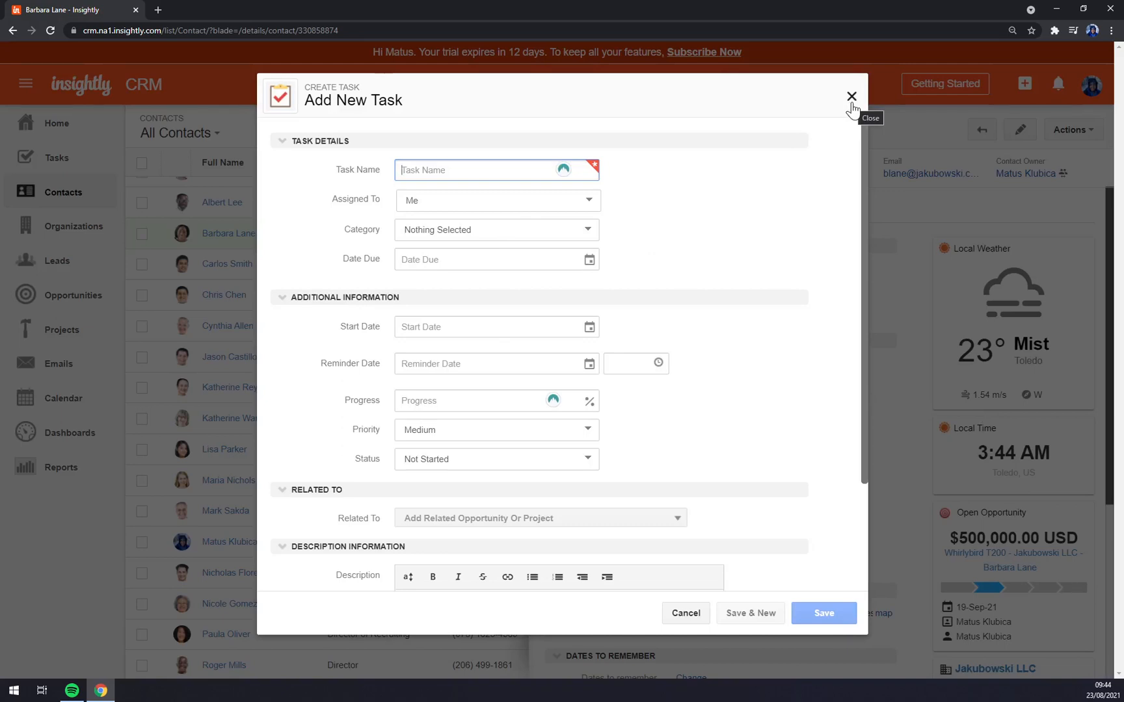
- Name the task 'Meeting at 13:00', keep it assigned to me, with category Meeting
text(Meeting at 13:00)
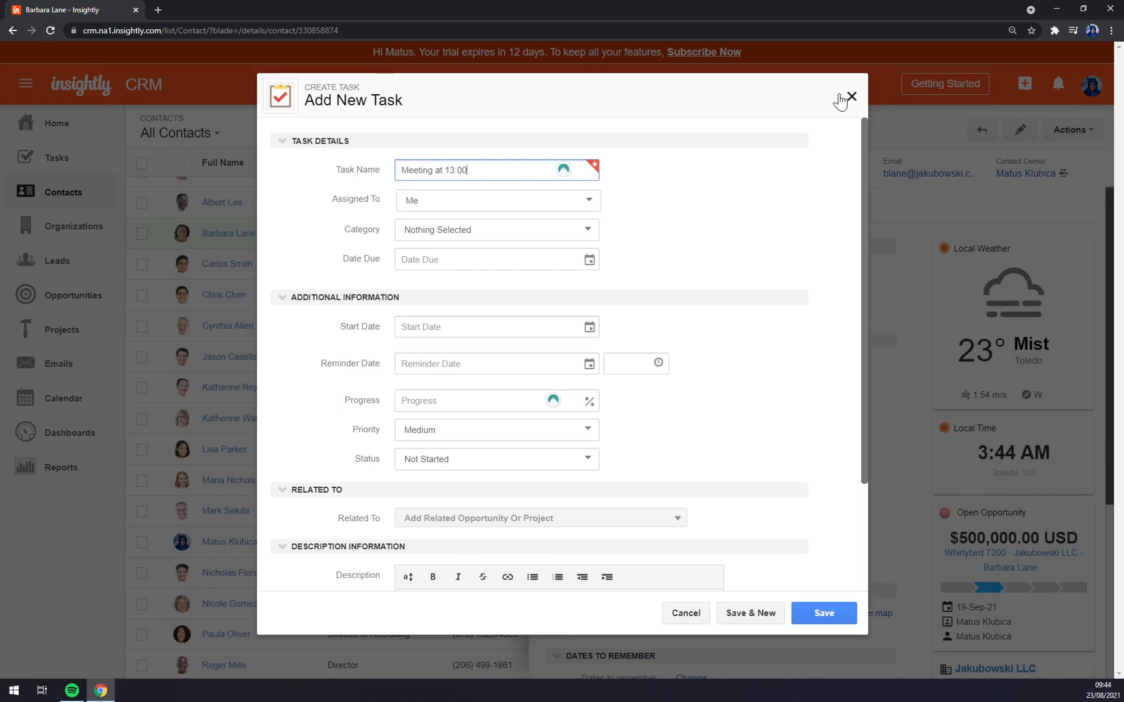
key(Tab)
click(544, 194)
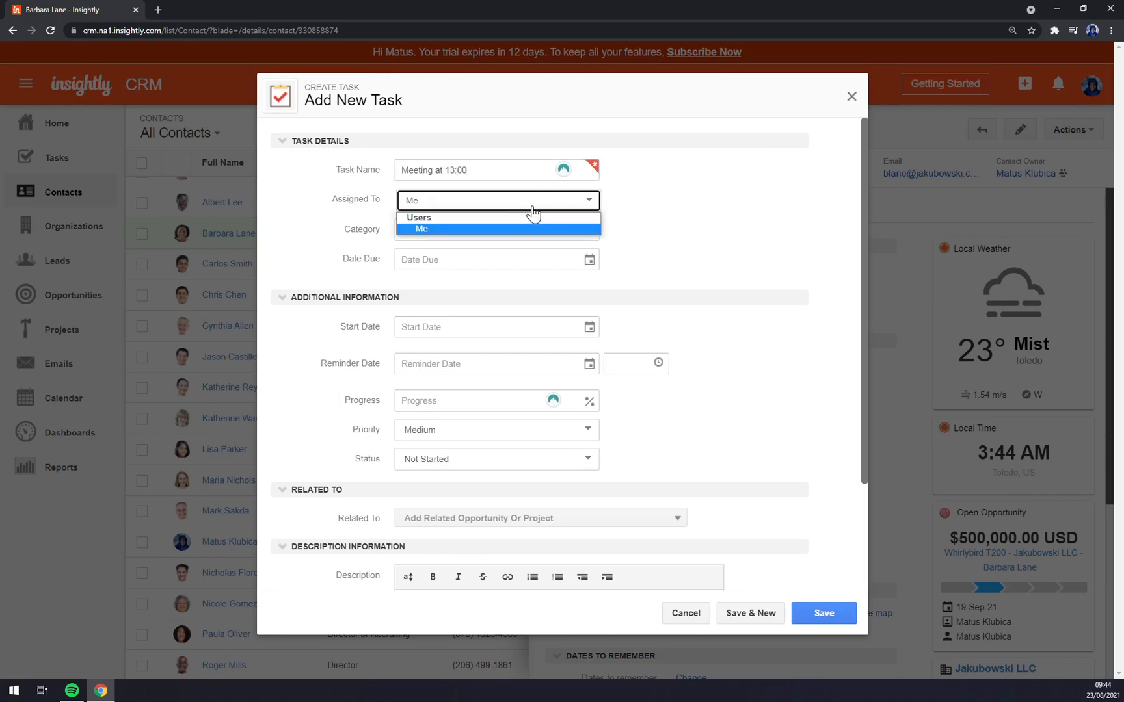
click(528, 208)
click(539, 236)
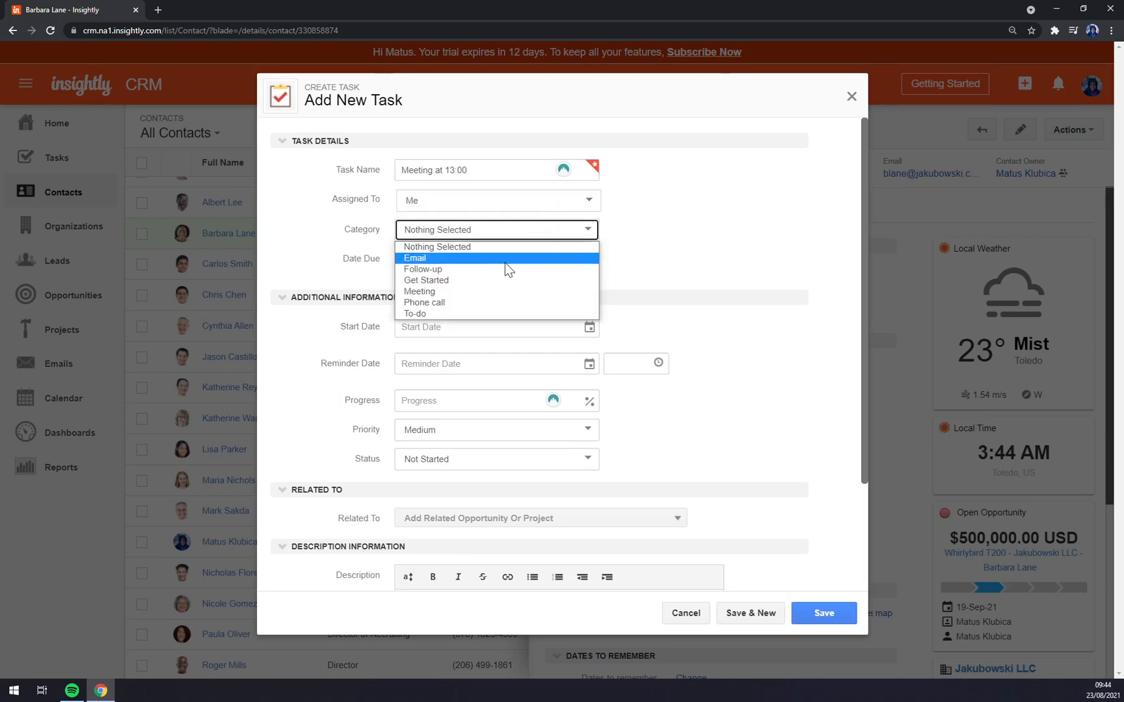
click(493, 295)
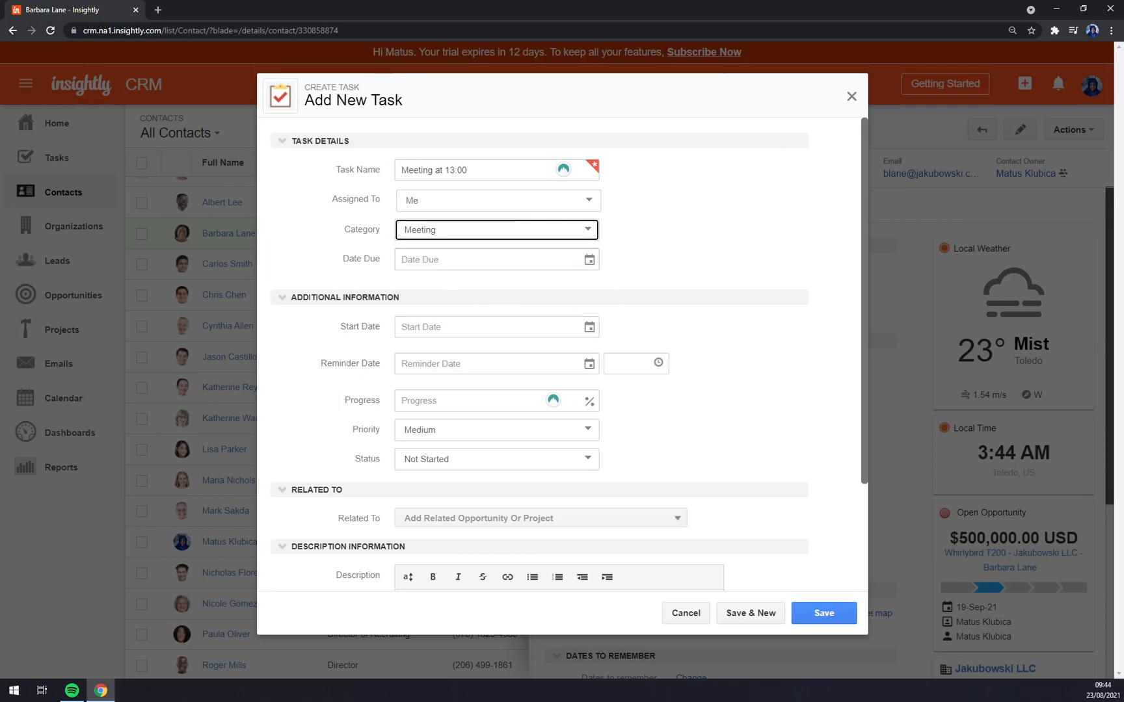
- Set due 25-Aug-21, start 24-Aug-21, reminder 23-Aug-21 8:00 AM, and save the task
key(Tab)
click(448, 416)
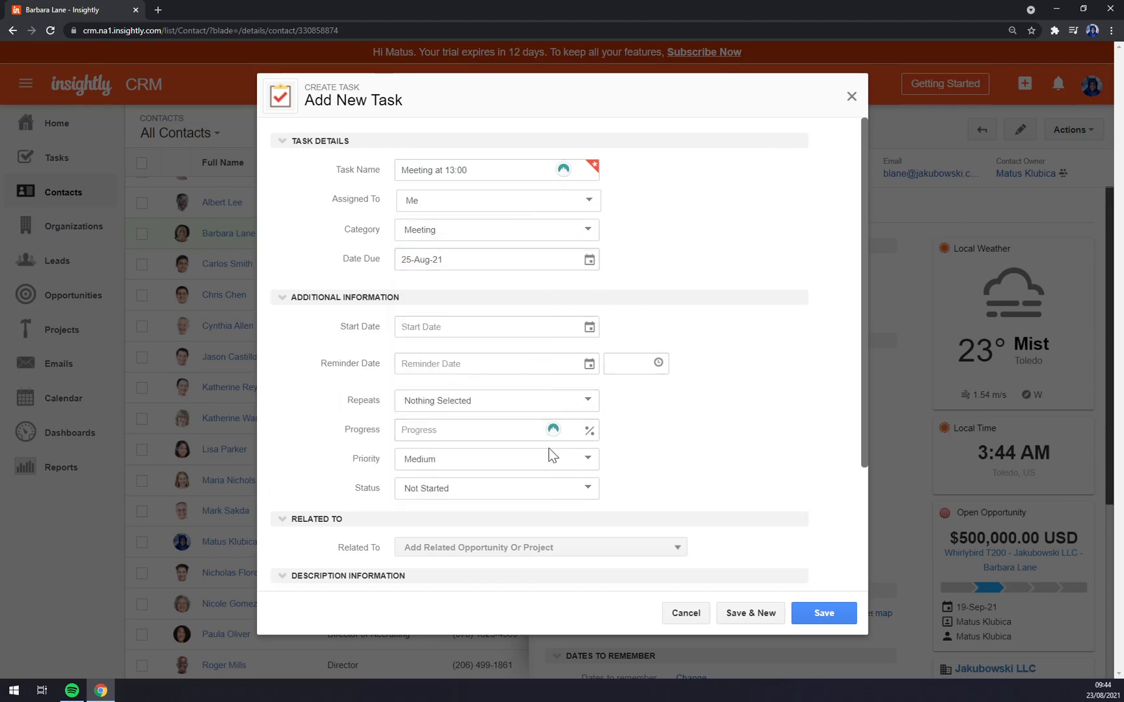
click(429, 325)
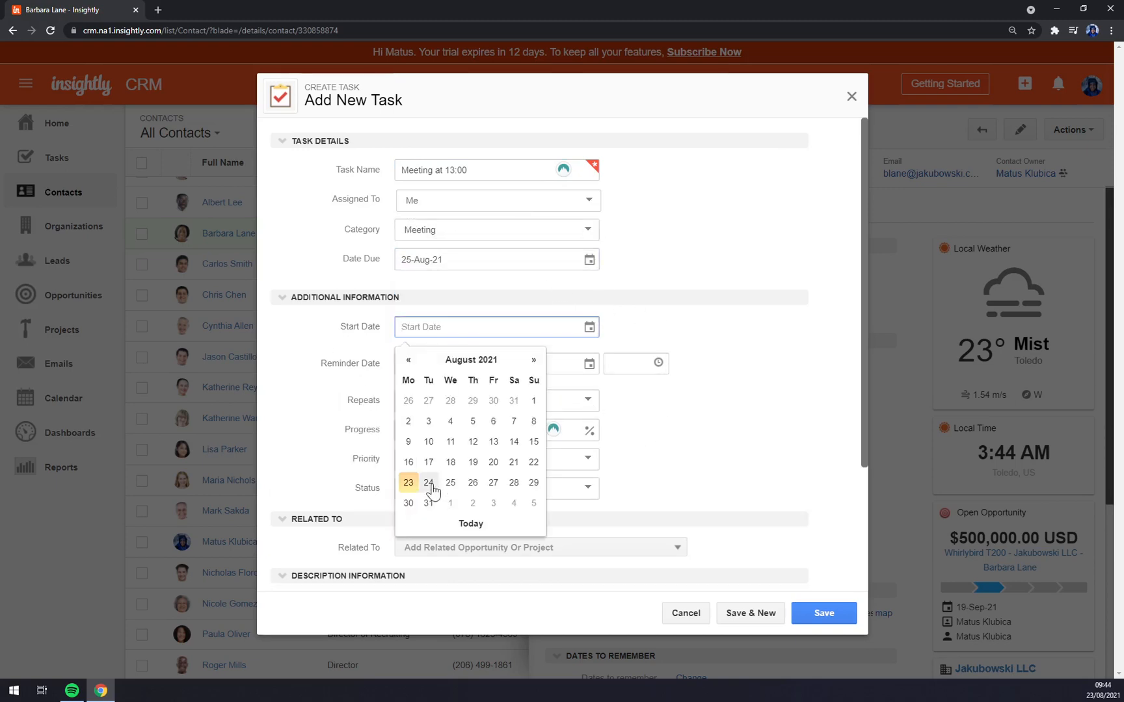
click(409, 483)
click(430, 364)
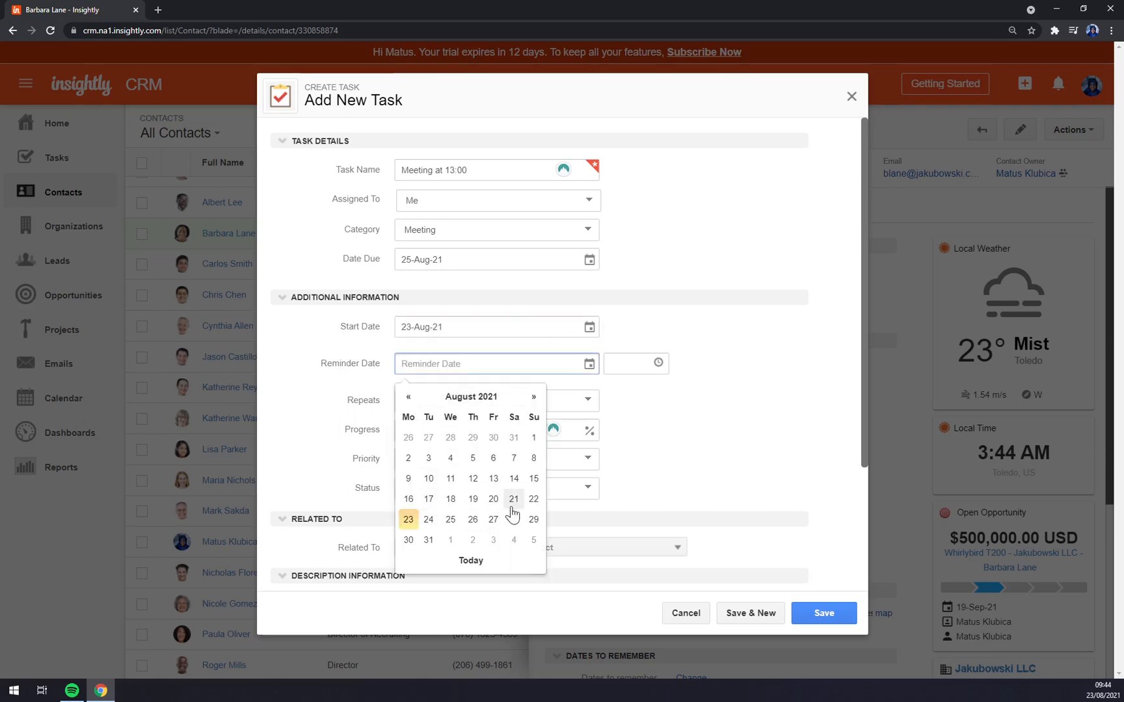
click(433, 327)
click(428, 482)
click(409, 520)
scroll(467, 468, down, 3)
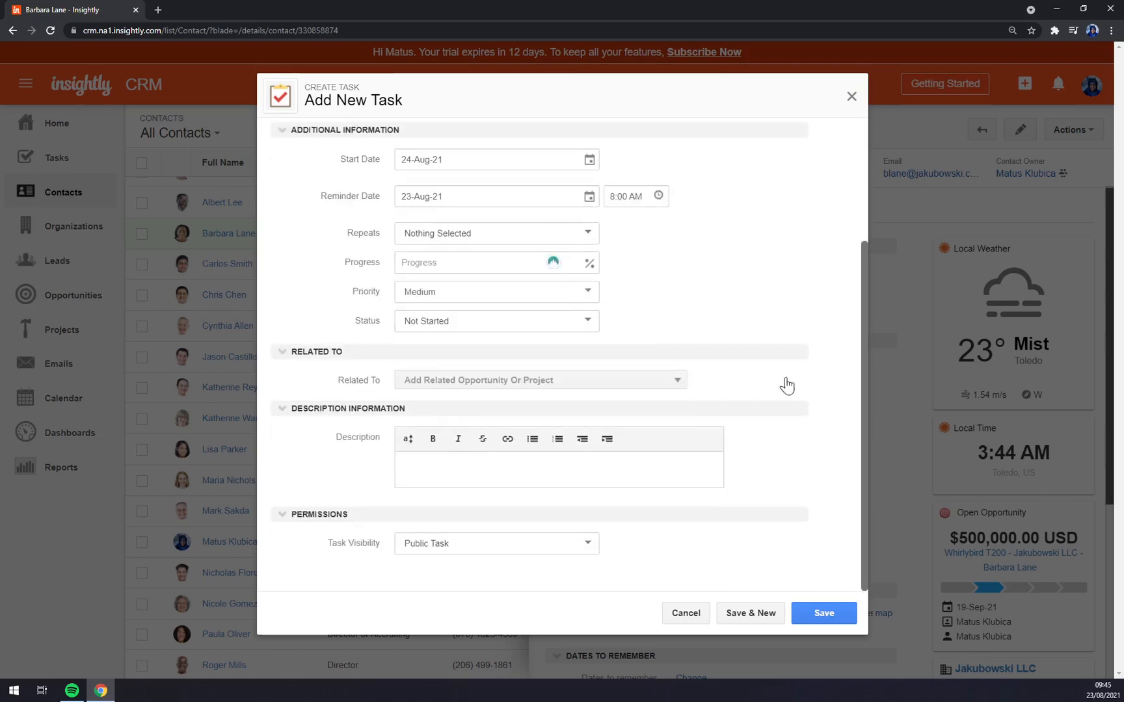
click(813, 616)
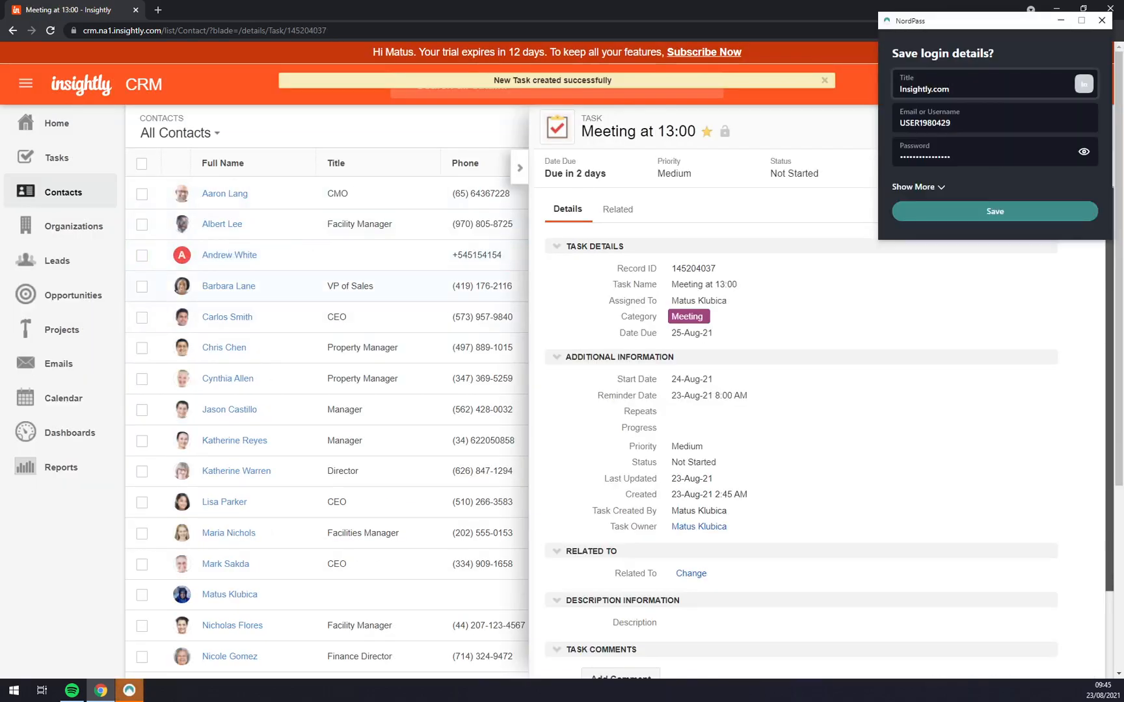
- Dismiss the NordPass prompt, close the task panel and sort contacts by Full Name
click(1101, 20)
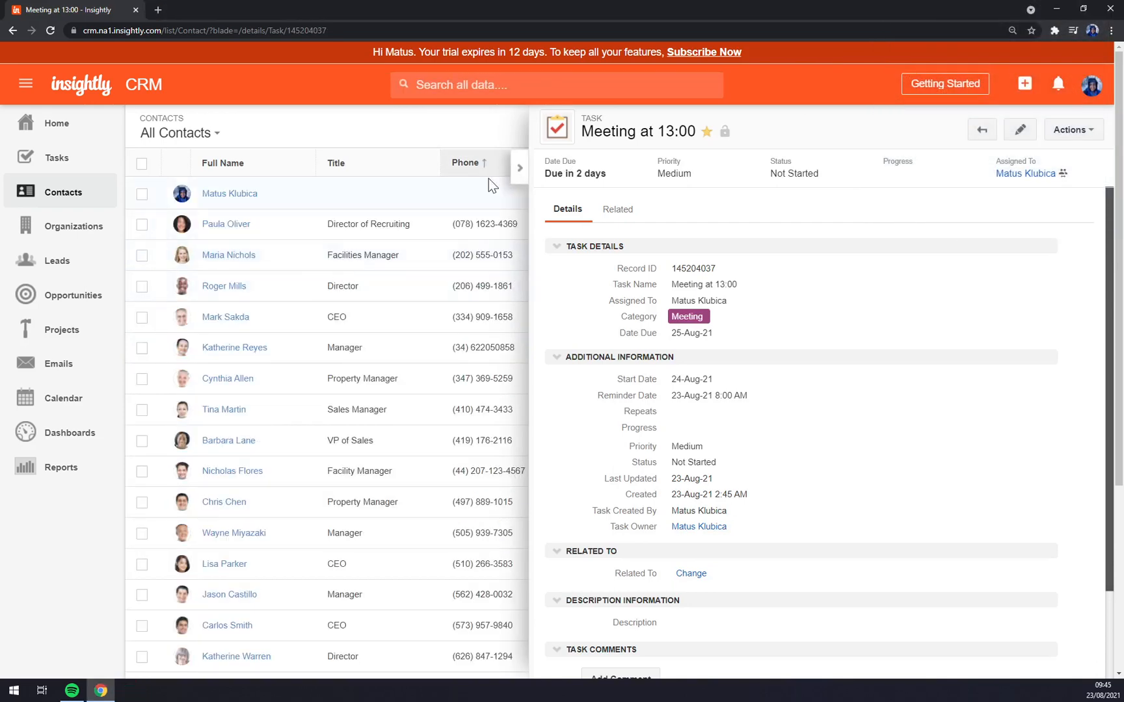
click(518, 168)
scroll(311, 355, down, 3)
scroll(311, 355, up, 3)
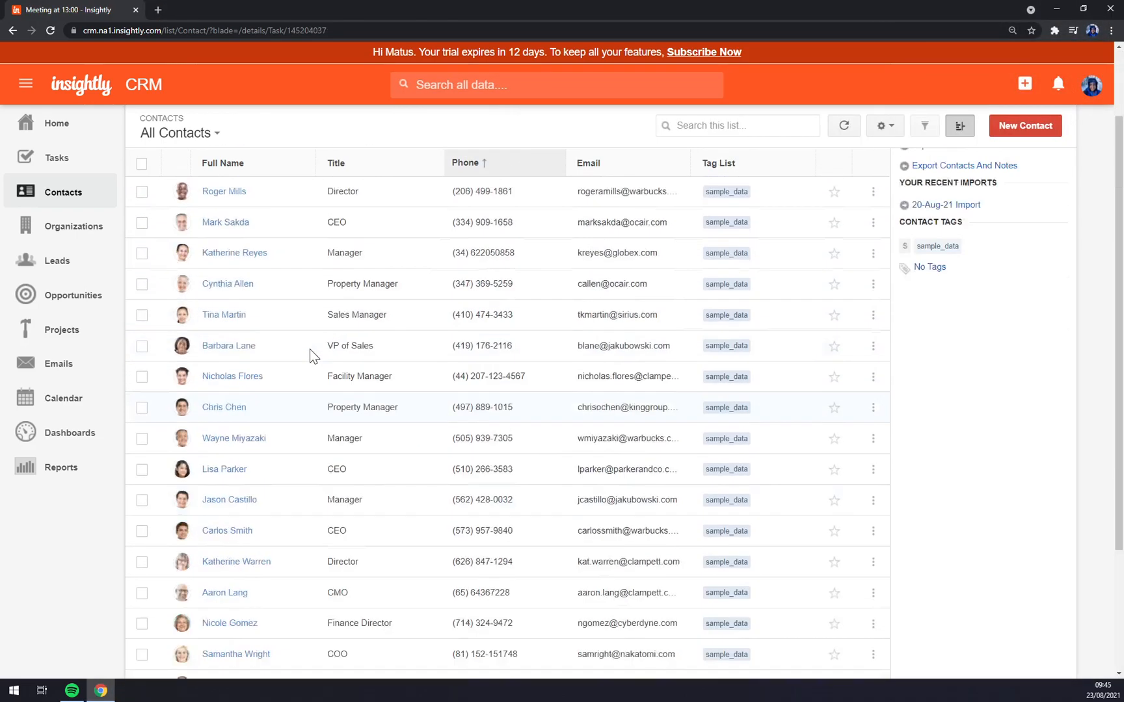
click(242, 162)
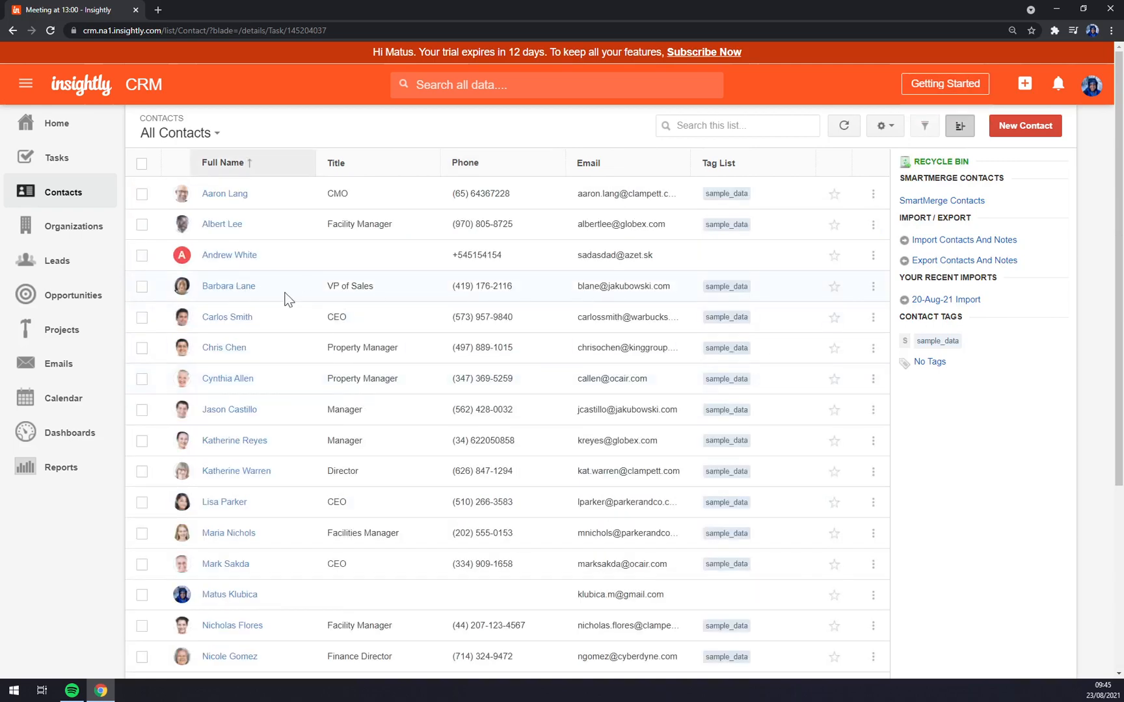
- Review the VP of Sales contact, confirming its next activity is 25-Aug-21, then close it
click(229, 289)
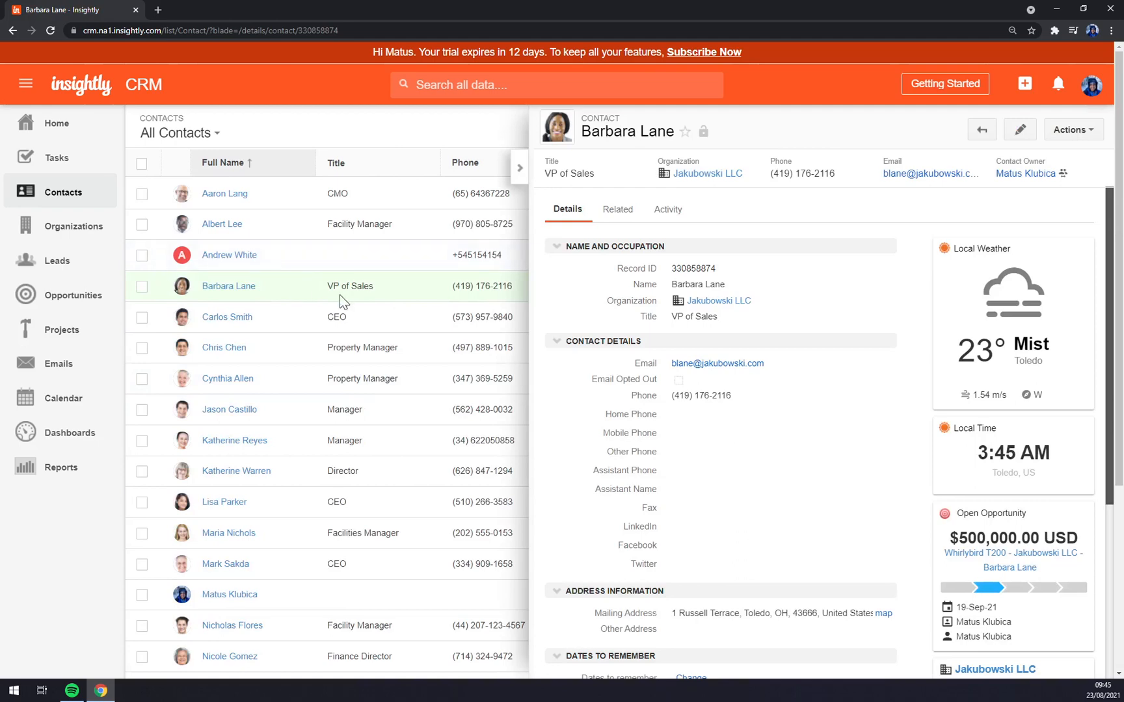
scroll(911, 337, down, 6)
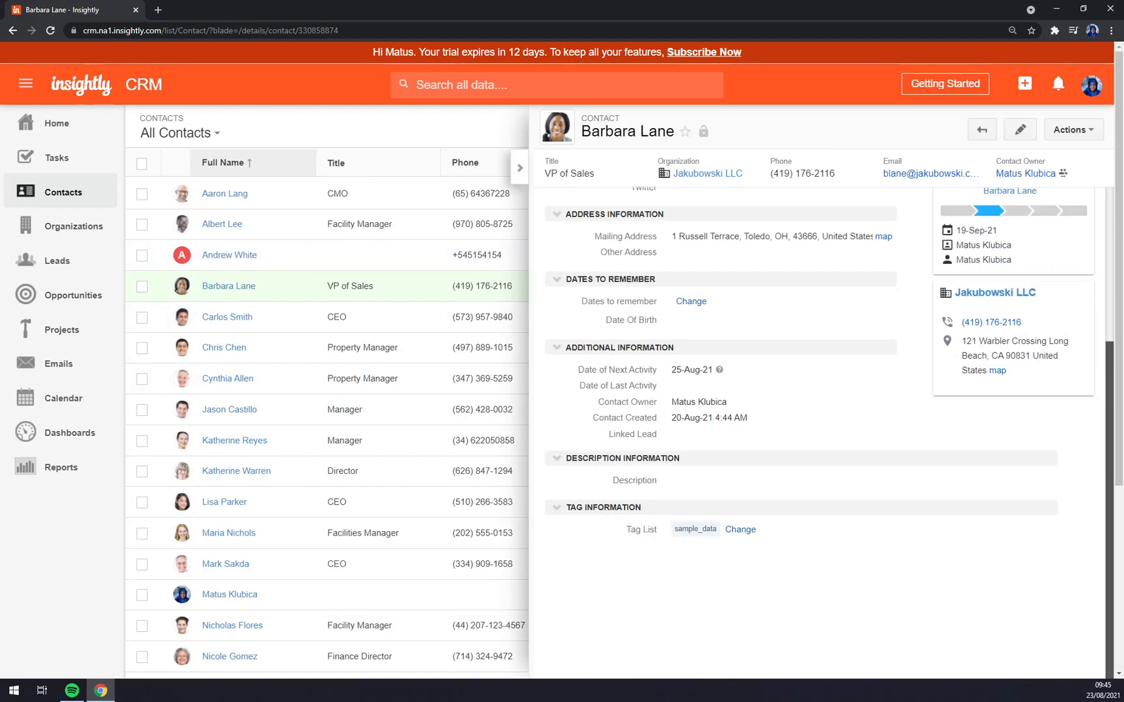
scroll(744, 402, up, 6)
scroll(767, 364, down, 6)
scroll(797, 396, up, 6)
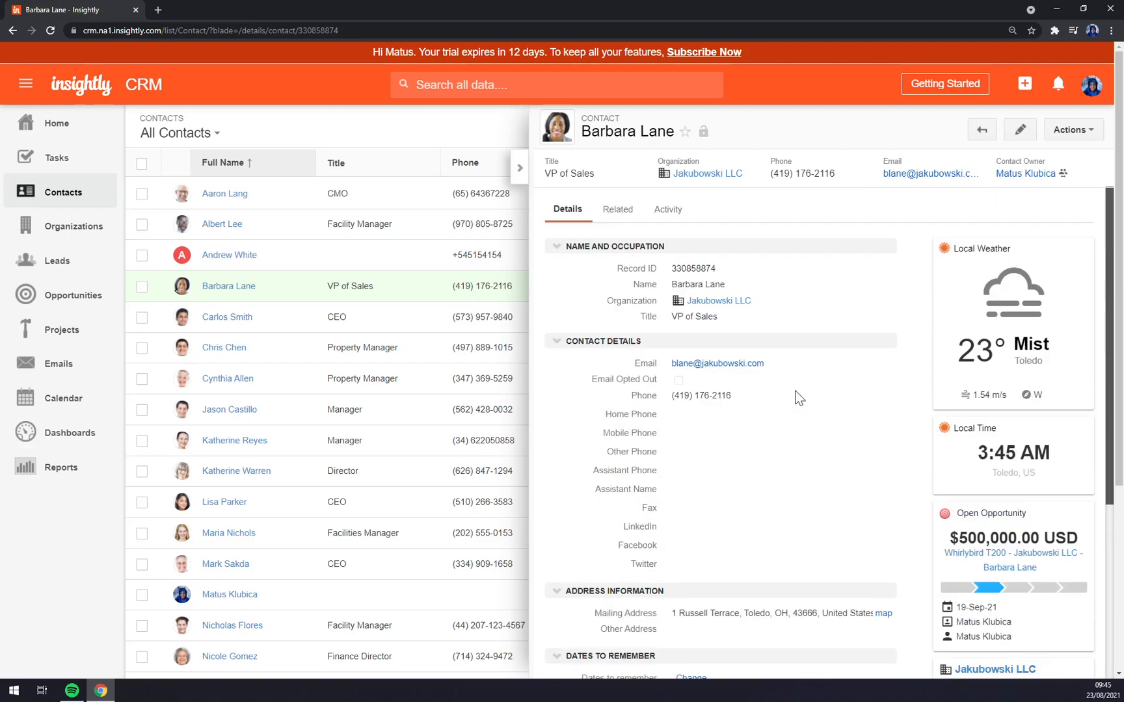
scroll(793, 392, down, 5)
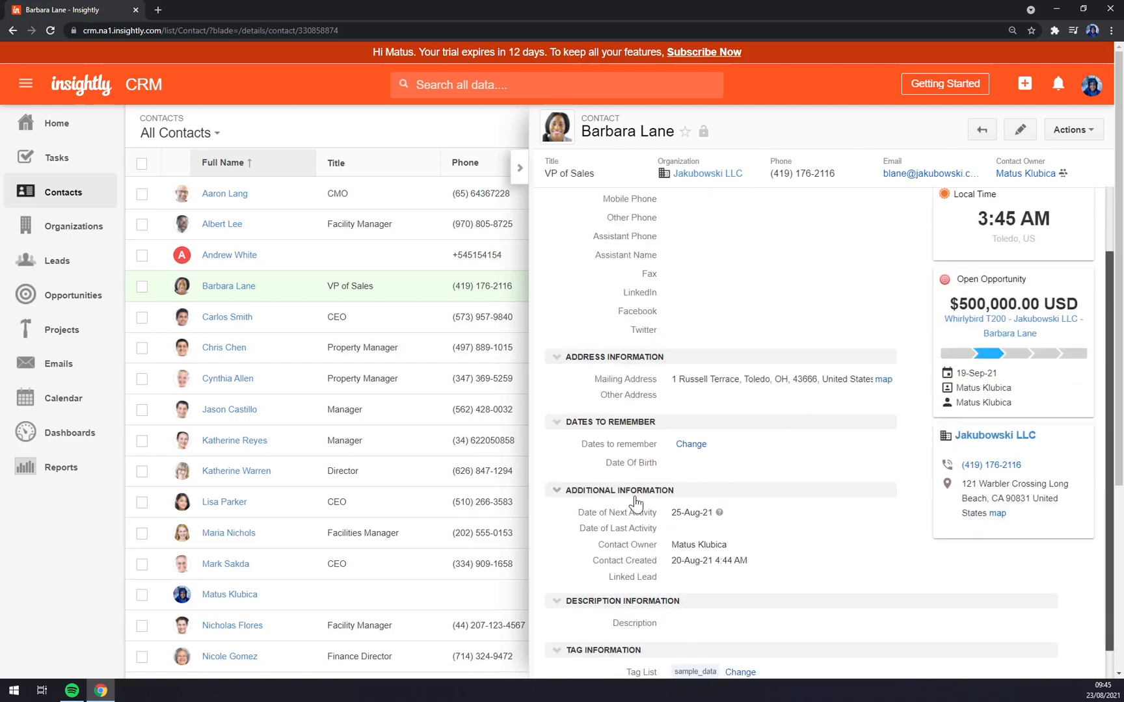
scroll(815, 482, up, 4)
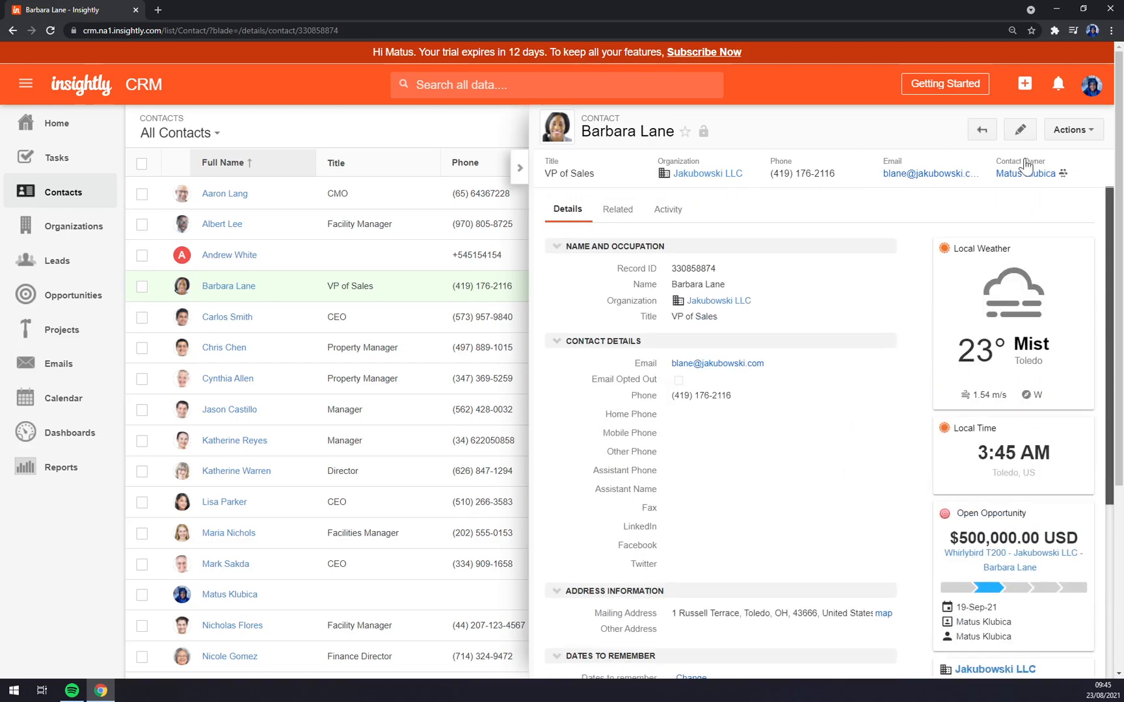
click(1075, 130)
click(857, 412)
click(521, 169)
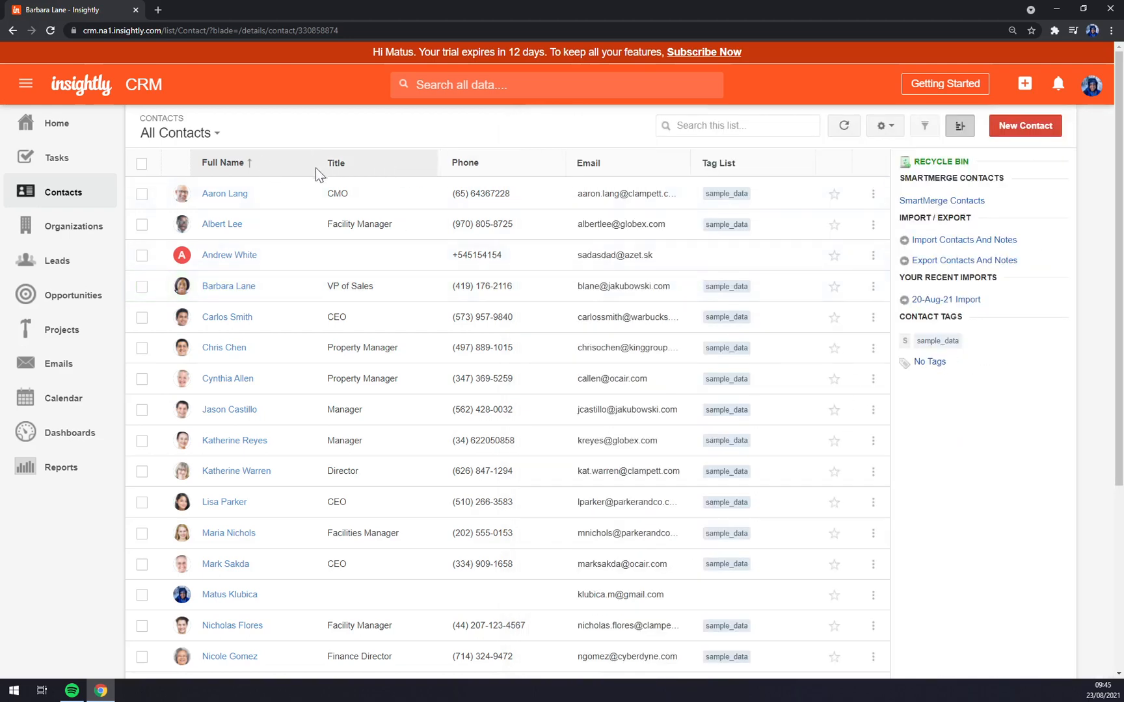
- Check the newly added contact's actions list, then show the All Organizations list
click(231, 255)
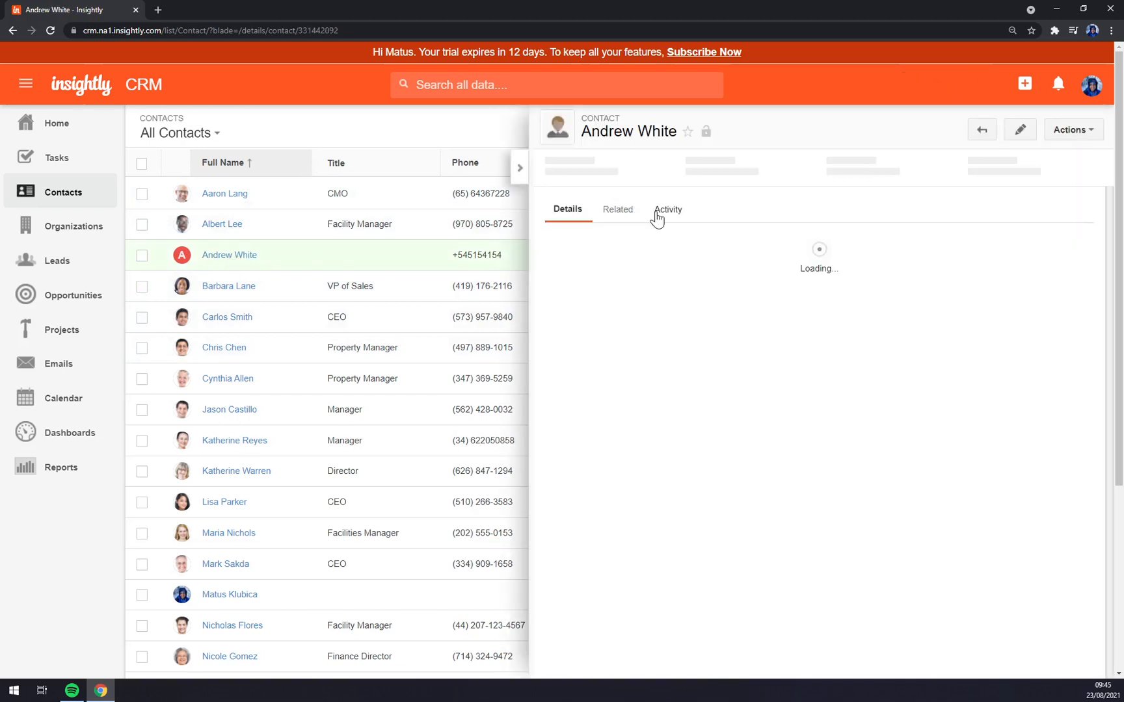
click(1094, 134)
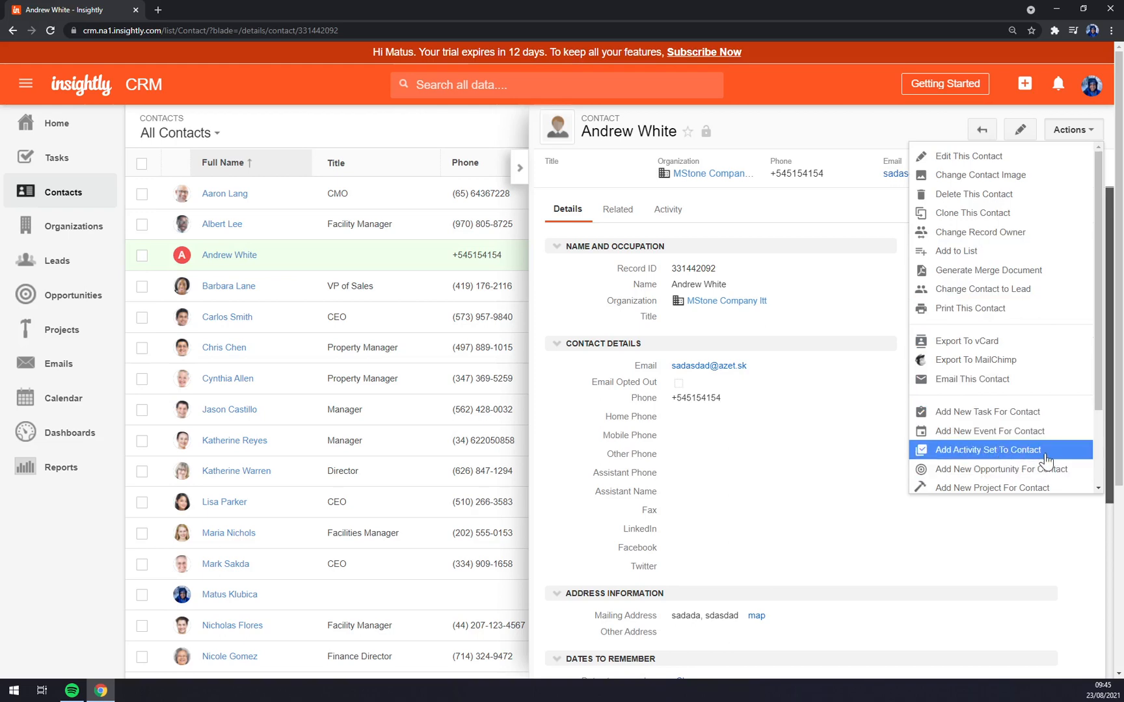
scroll(1008, 449, down, 3)
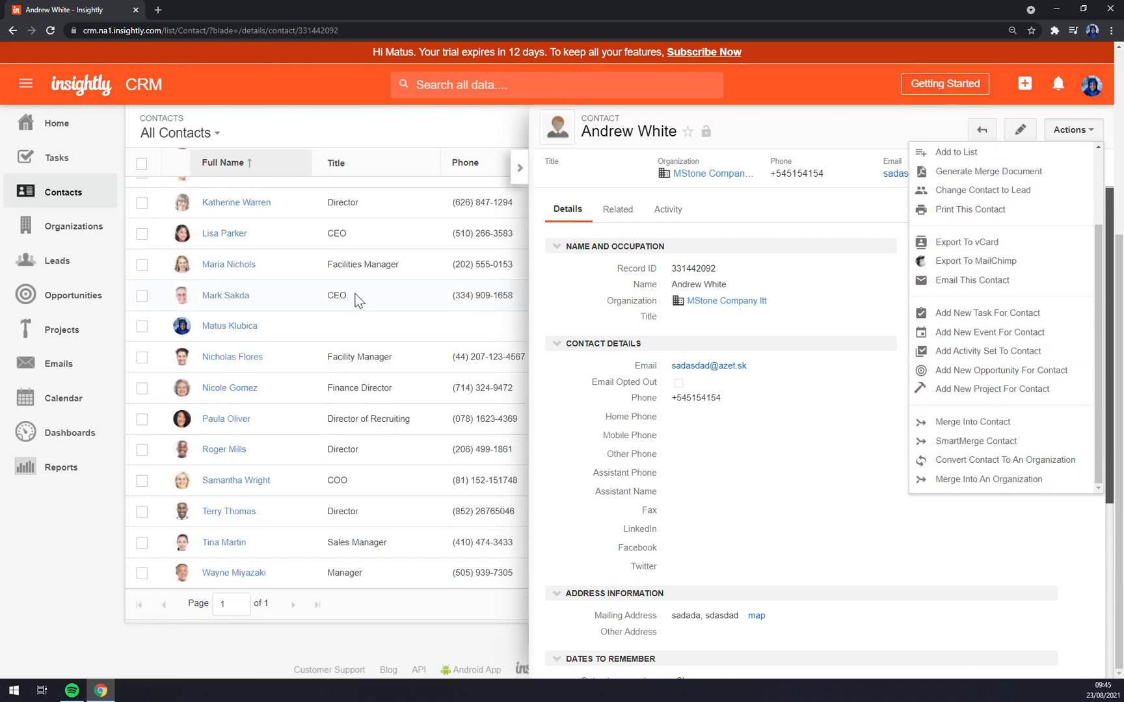
scroll(354, 295, up, 5)
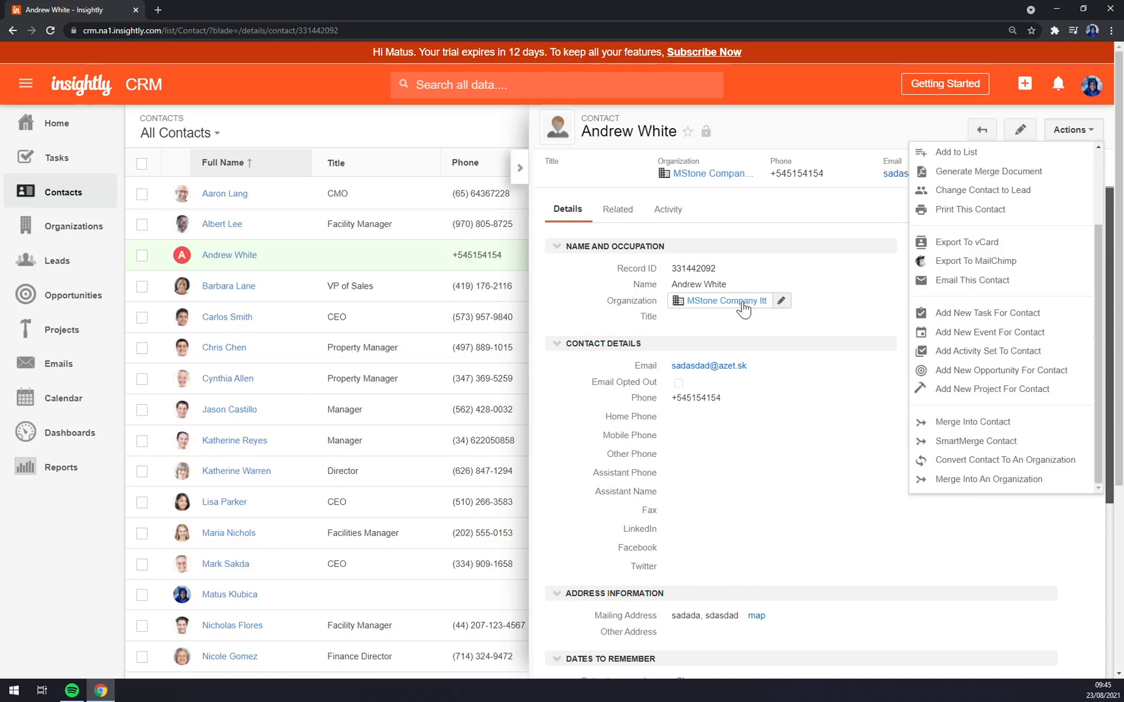
click(847, 284)
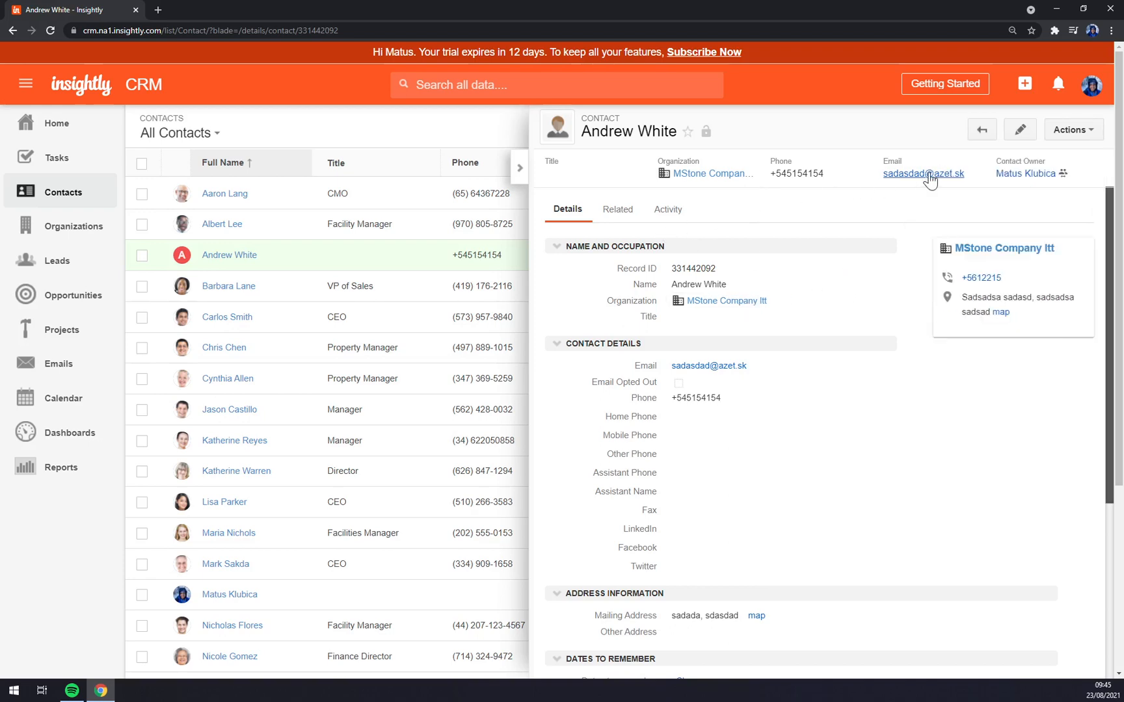
click(81, 222)
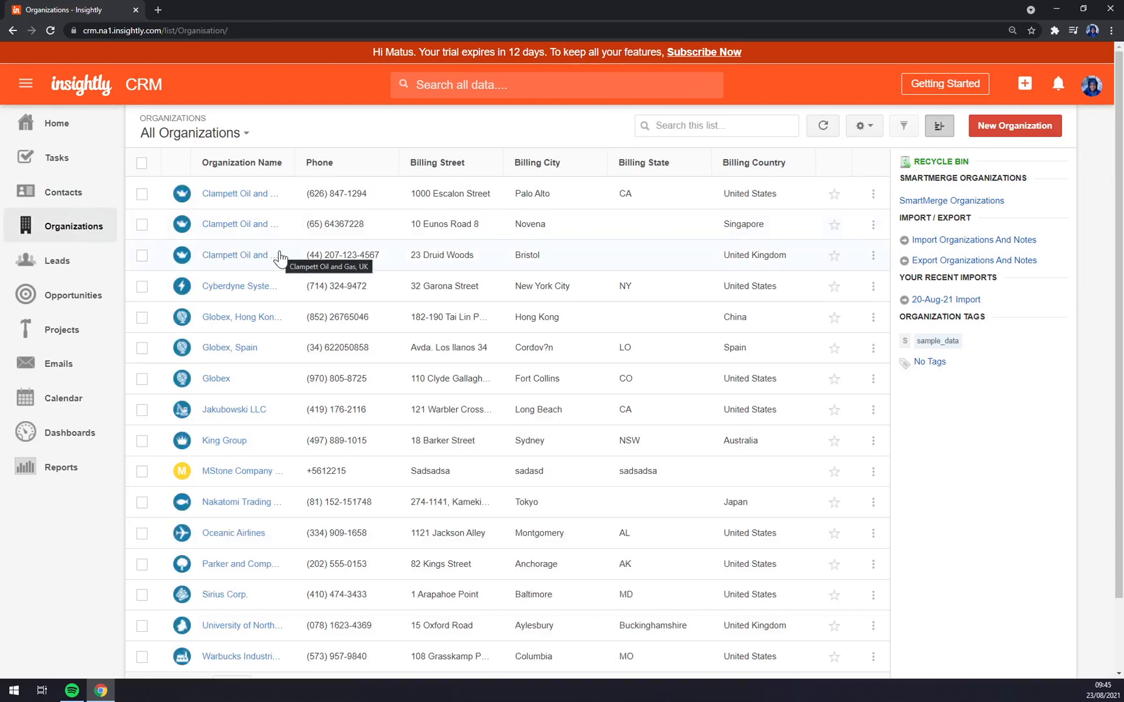
click(245, 474)
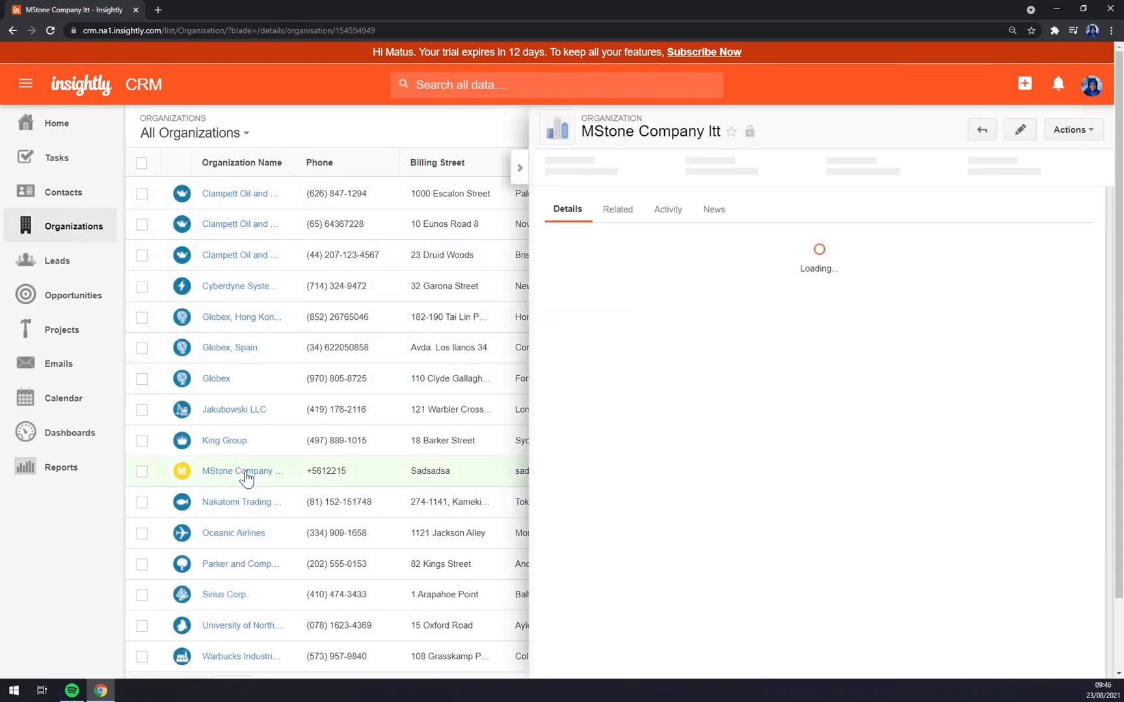
click(1091, 132)
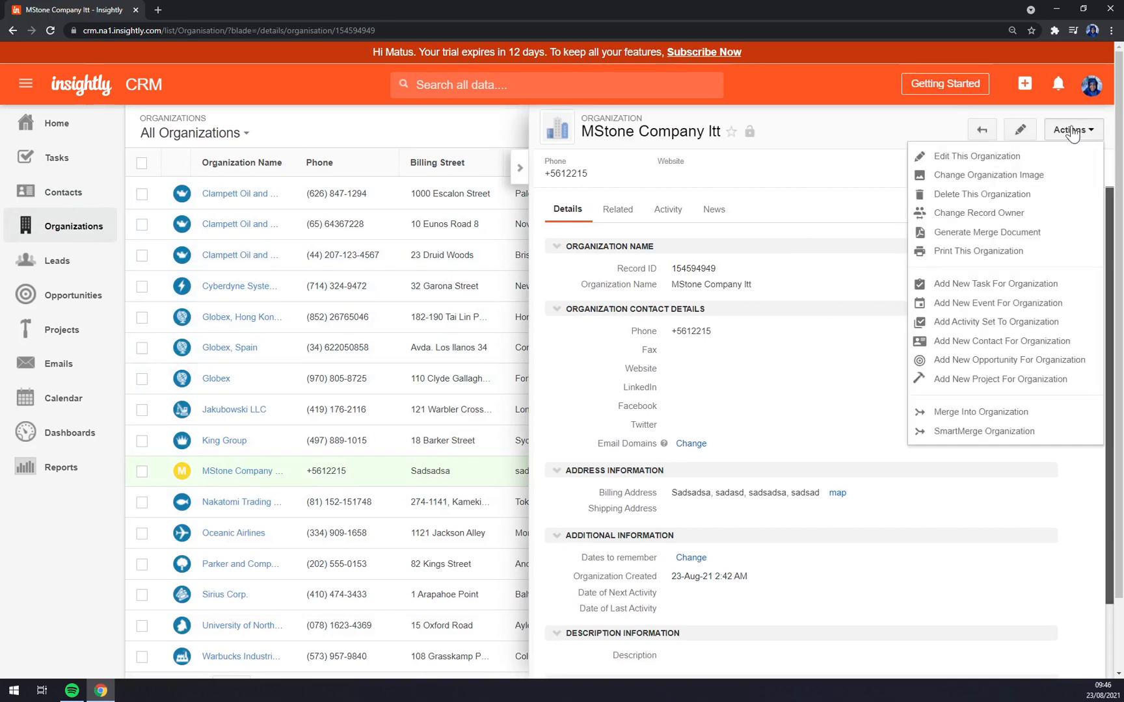
click(1020, 304)
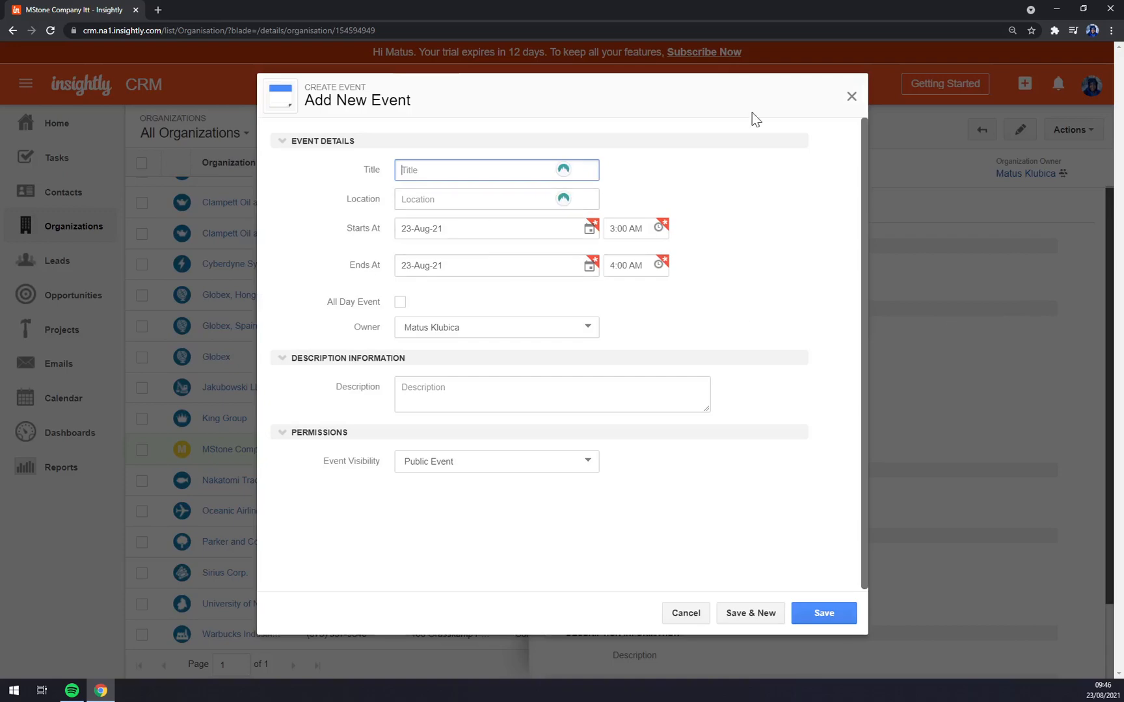
click(850, 97)
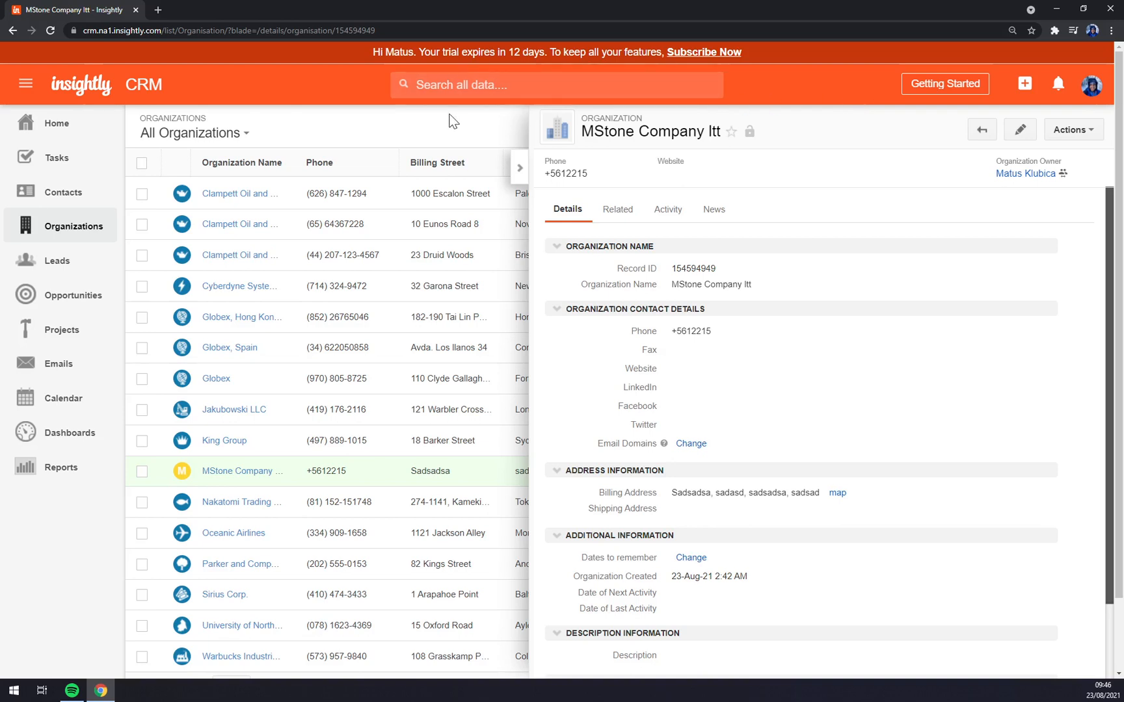
click(525, 166)
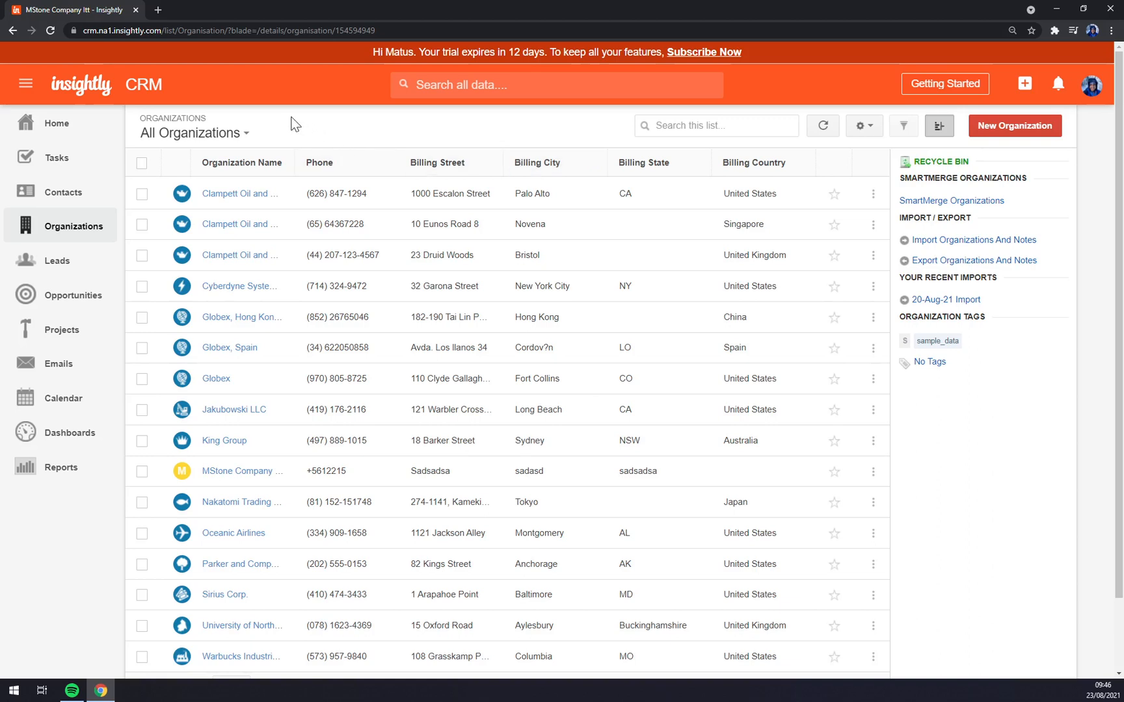
- Browse the Leads list and open the Ebert and Sons lead
click(73, 262)
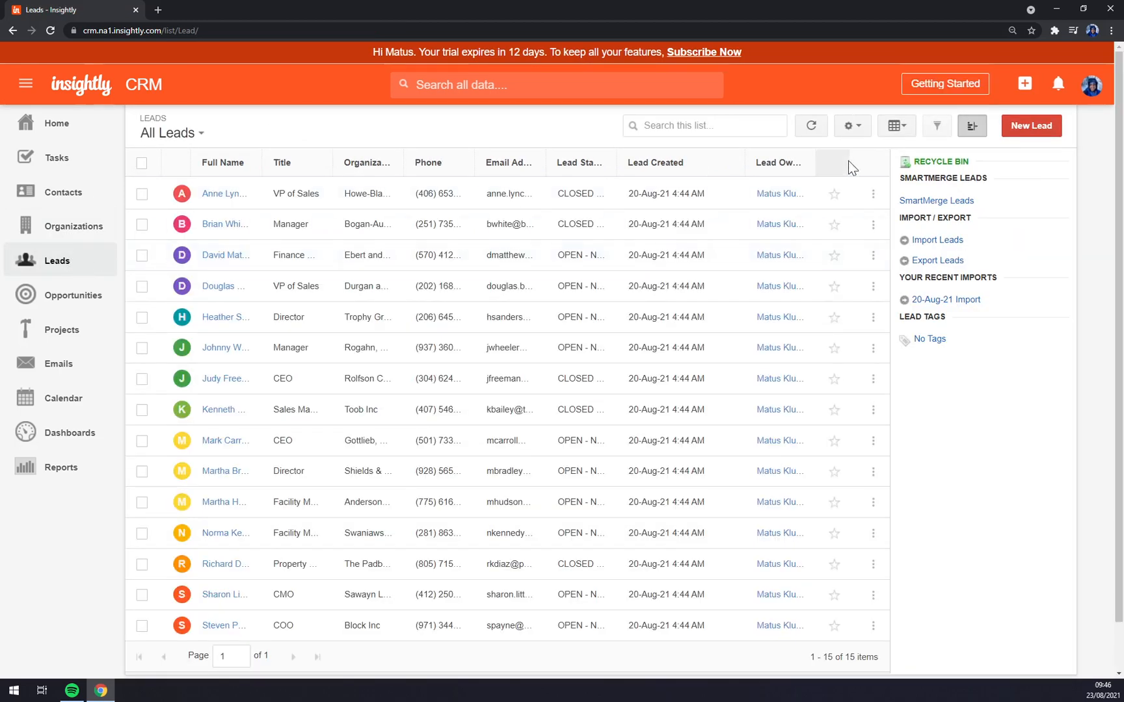
click(224, 195)
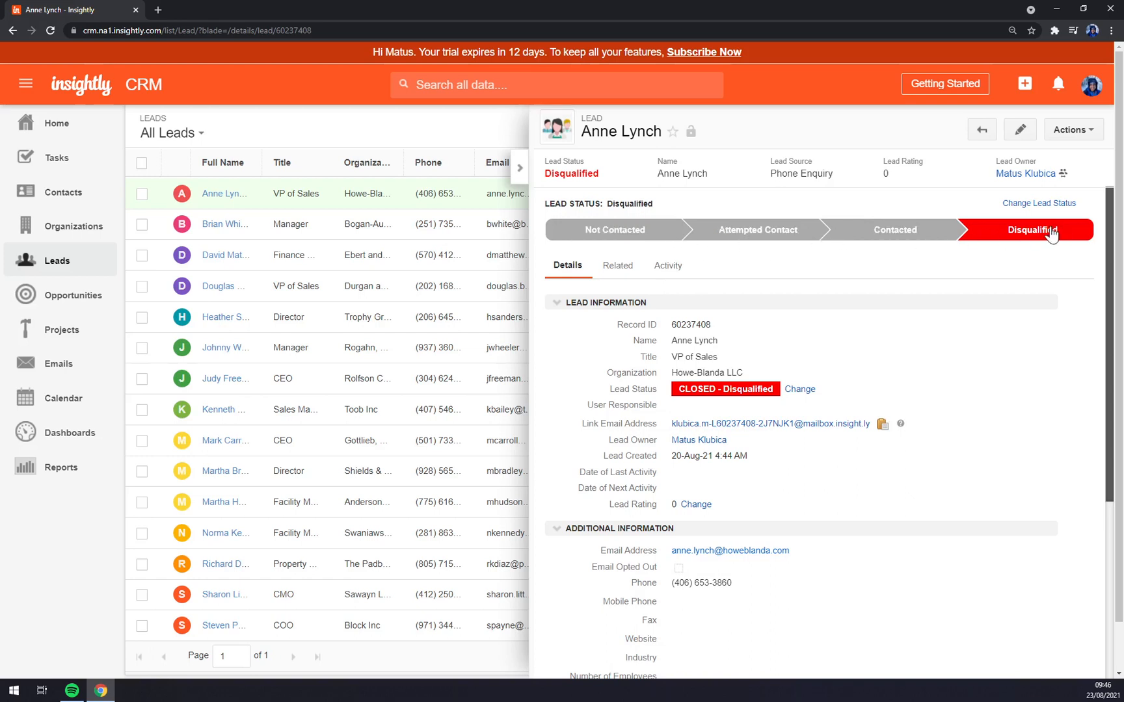
click(520, 168)
click(225, 225)
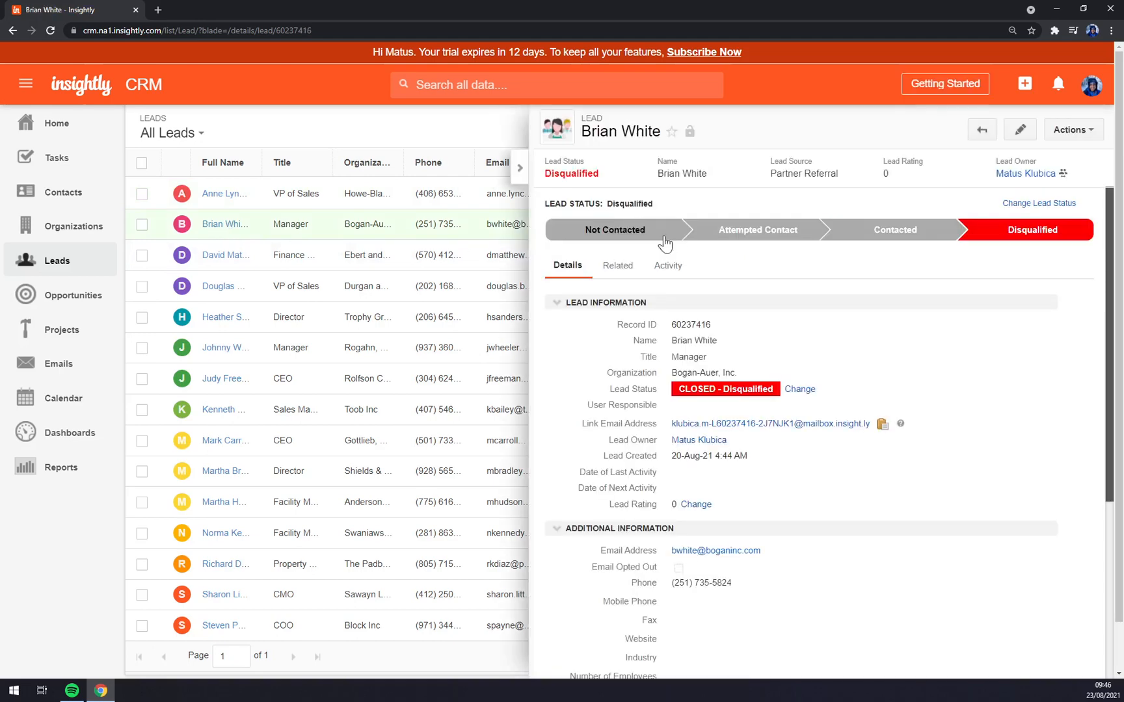
click(245, 262)
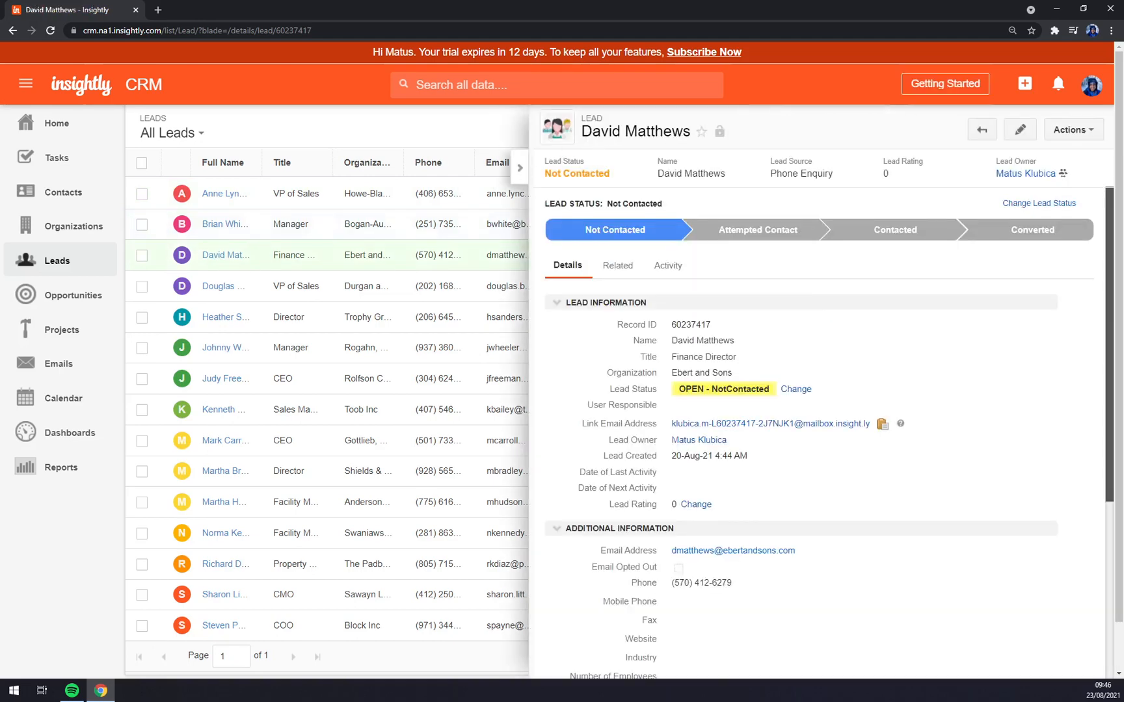
drag(588, 135, 691, 140)
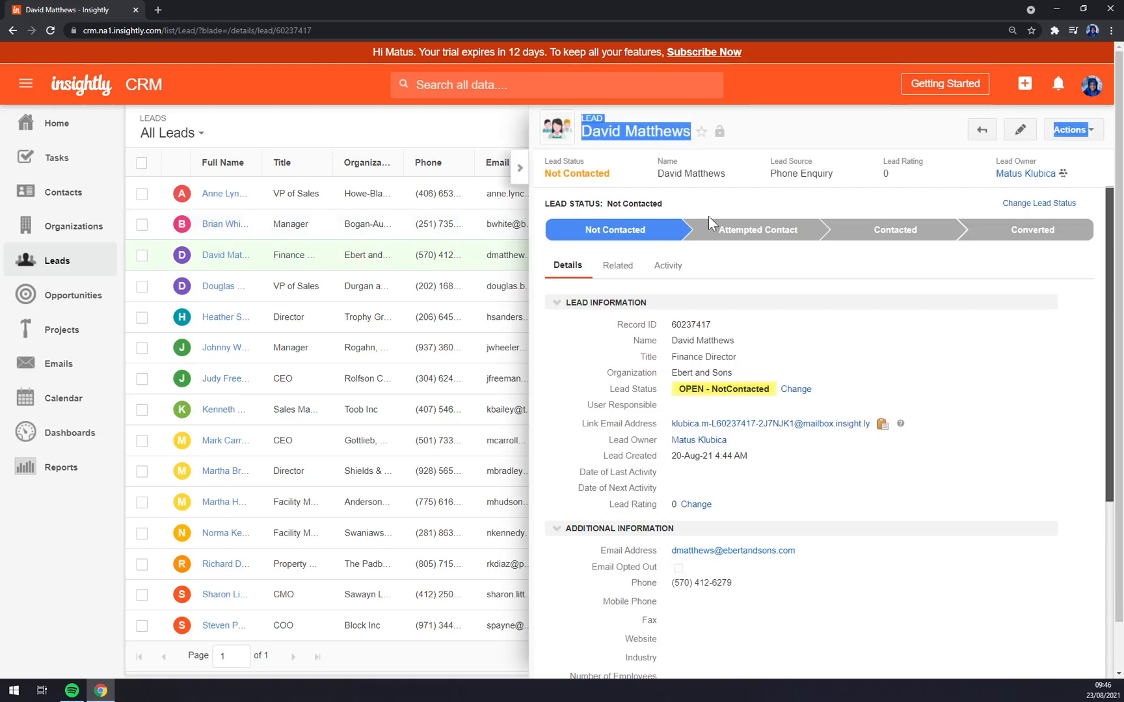
click(808, 274)
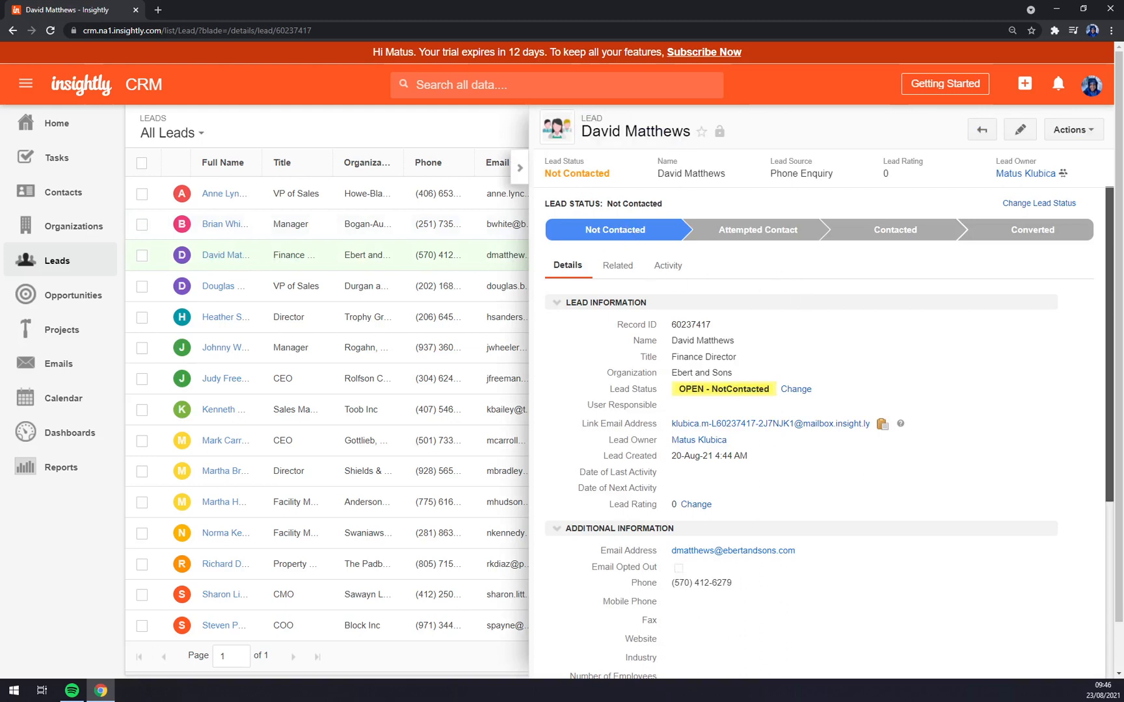
- Advance Ebert and Sons to Attempted Contact, then Contacted, and start converting it
click(729, 230)
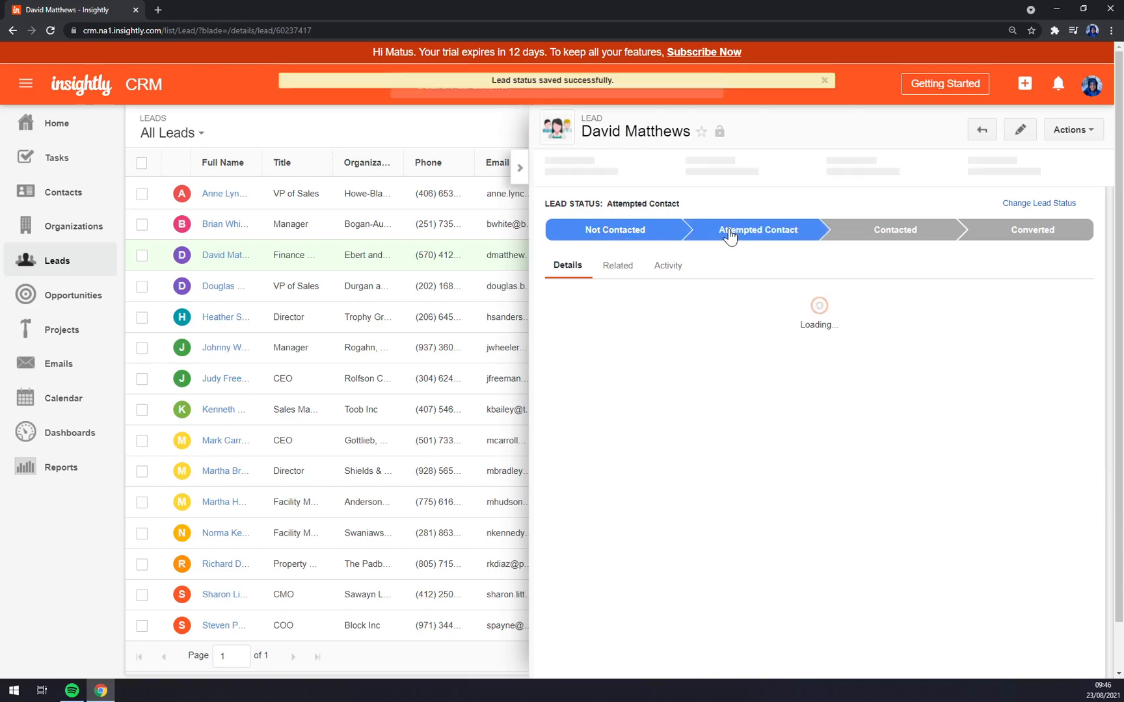
click(887, 239)
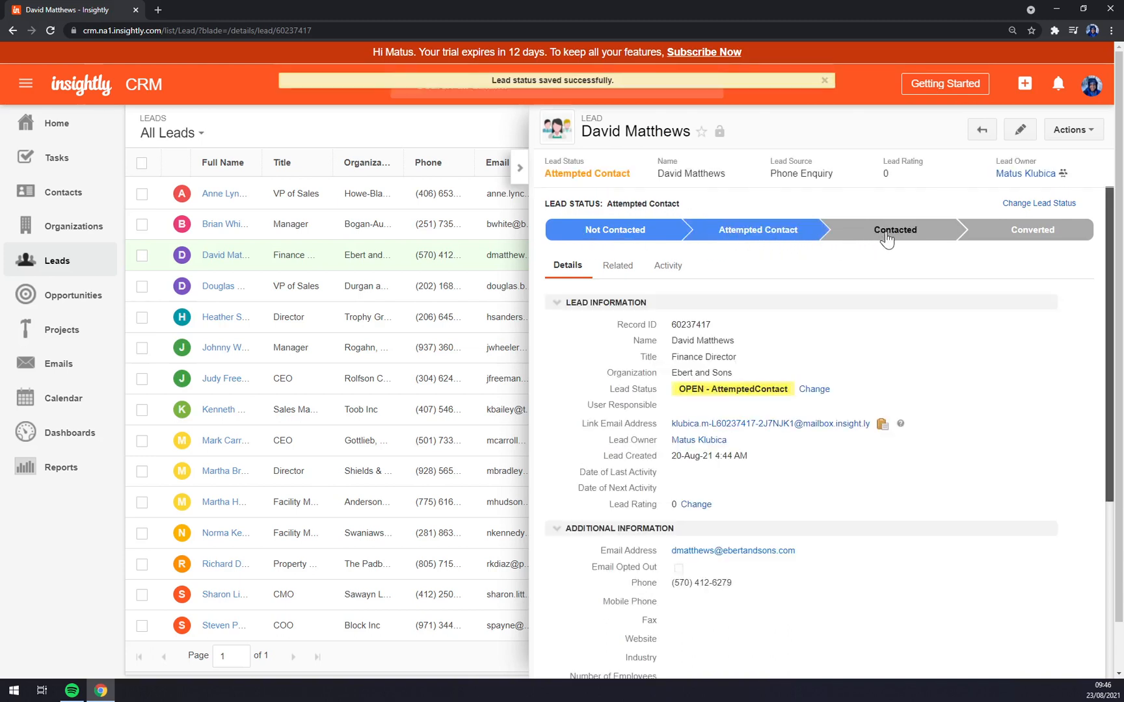
click(1029, 238)
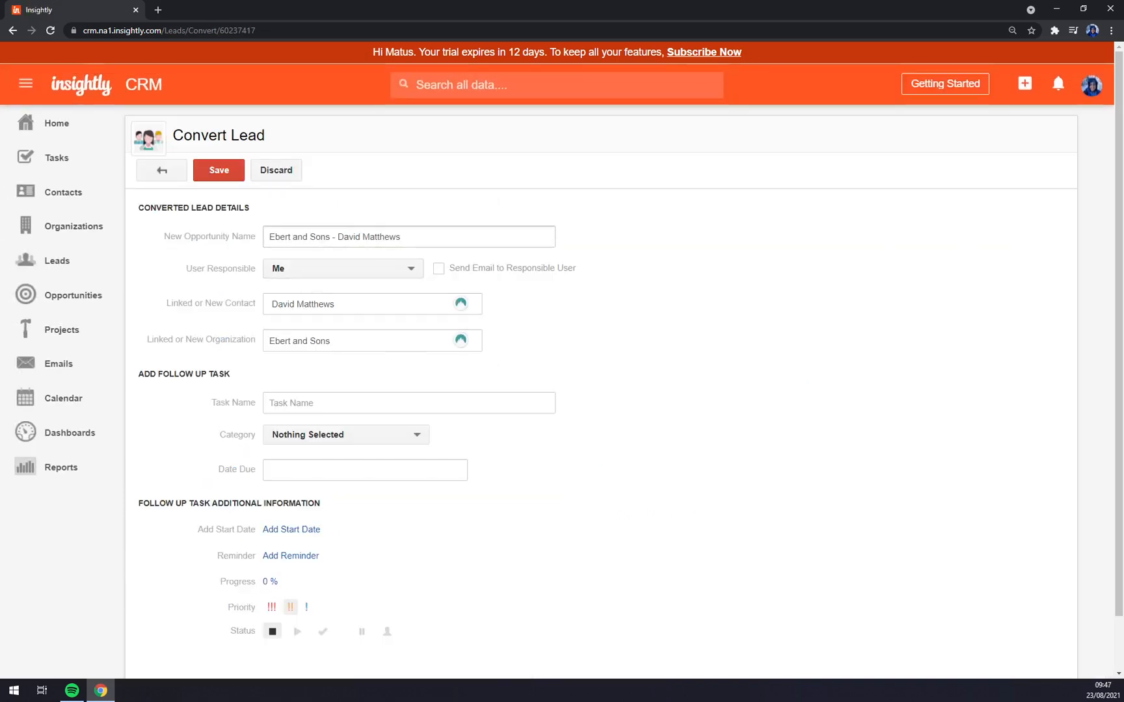
- Leave the Convert Lead form and glance at the Durgan and Sons lead
click(353, 236)
scroll(462, 263, down, 2)
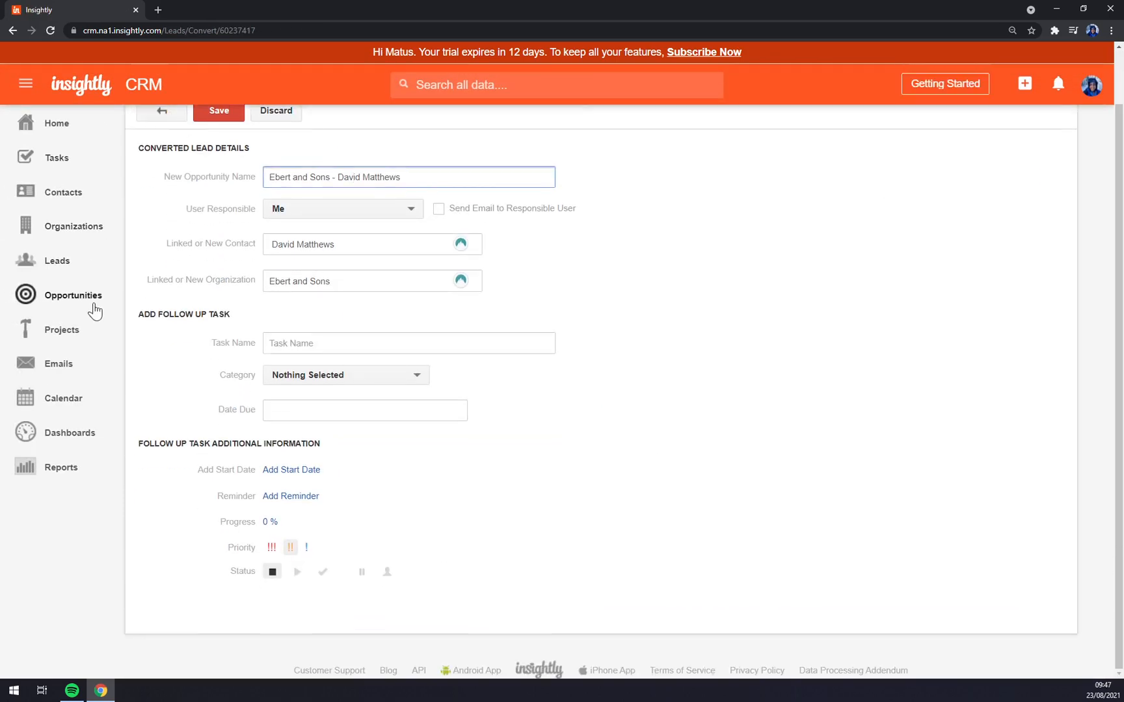
click(69, 295)
click(64, 260)
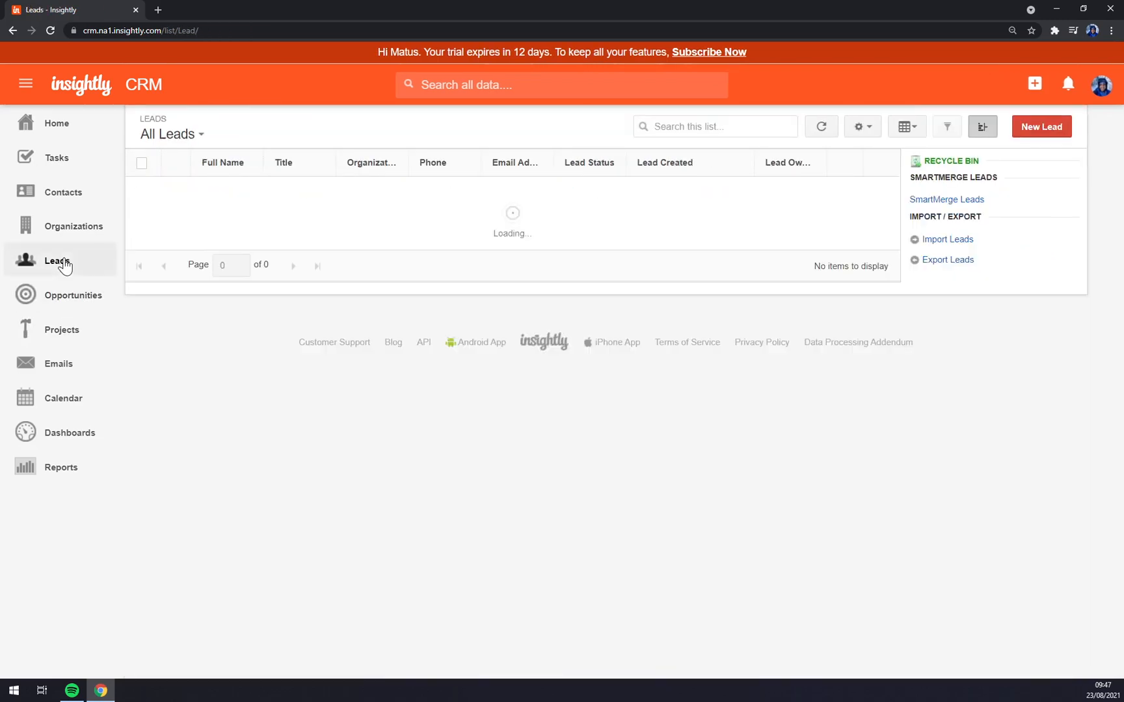
click(219, 286)
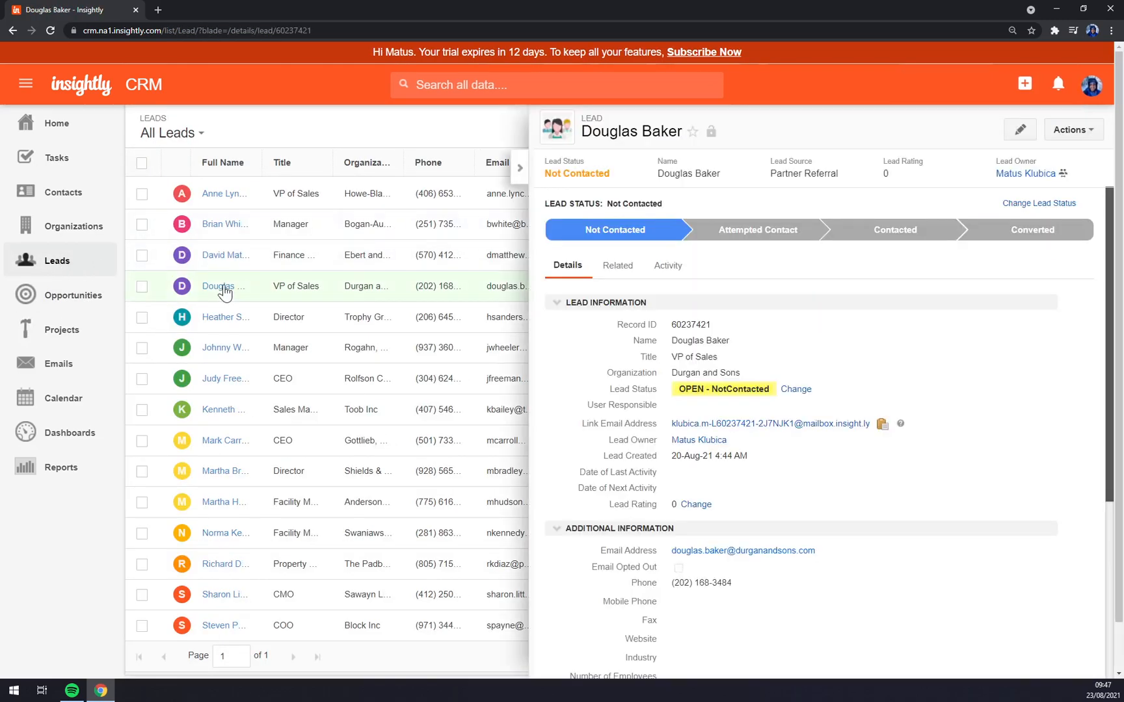
click(520, 168)
- Check the MStone Company Itt contact's actions, then open the All Opportunities list
click(60, 231)
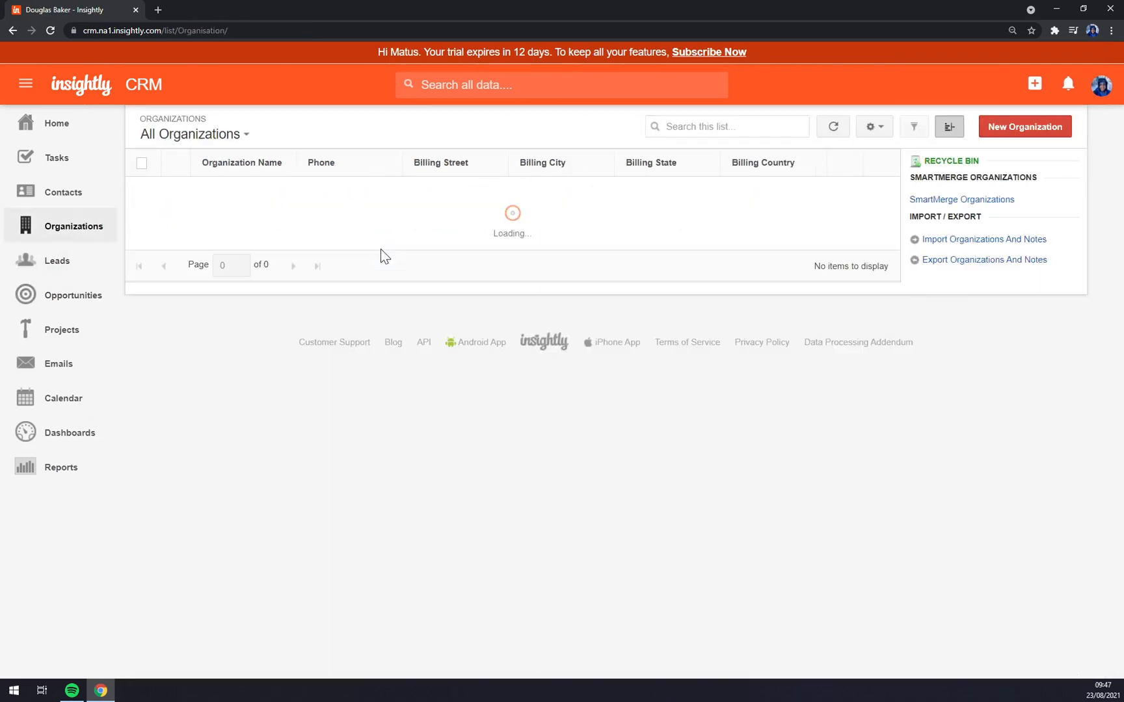
click(100, 202)
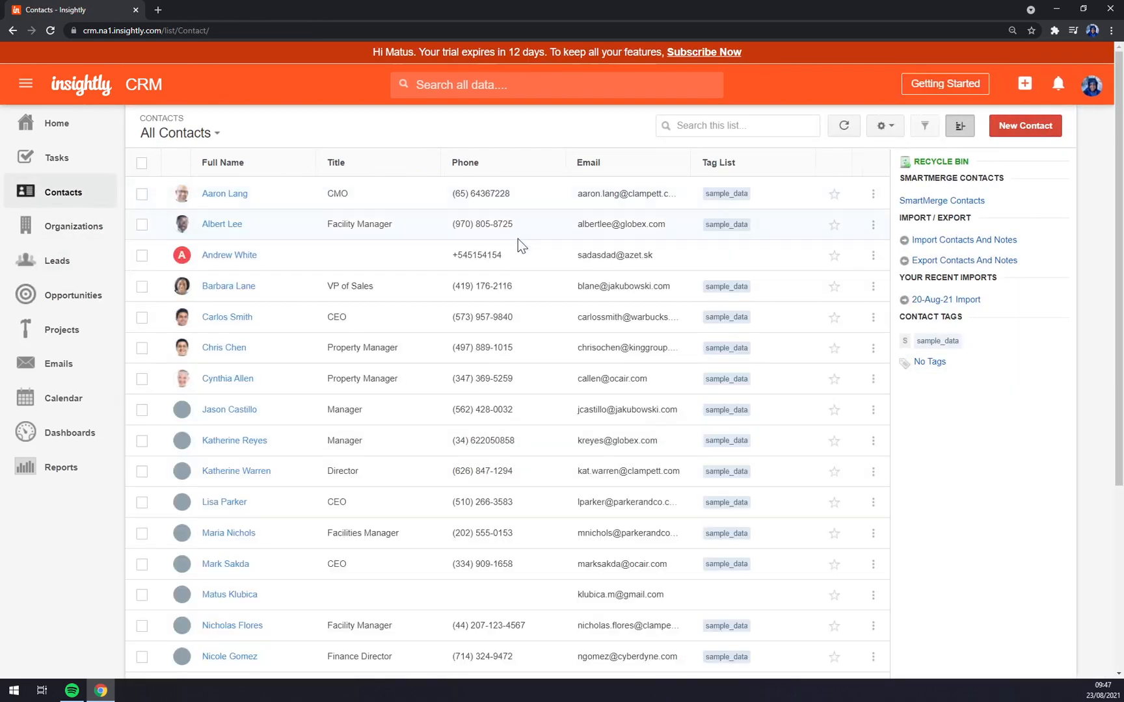
click(349, 263)
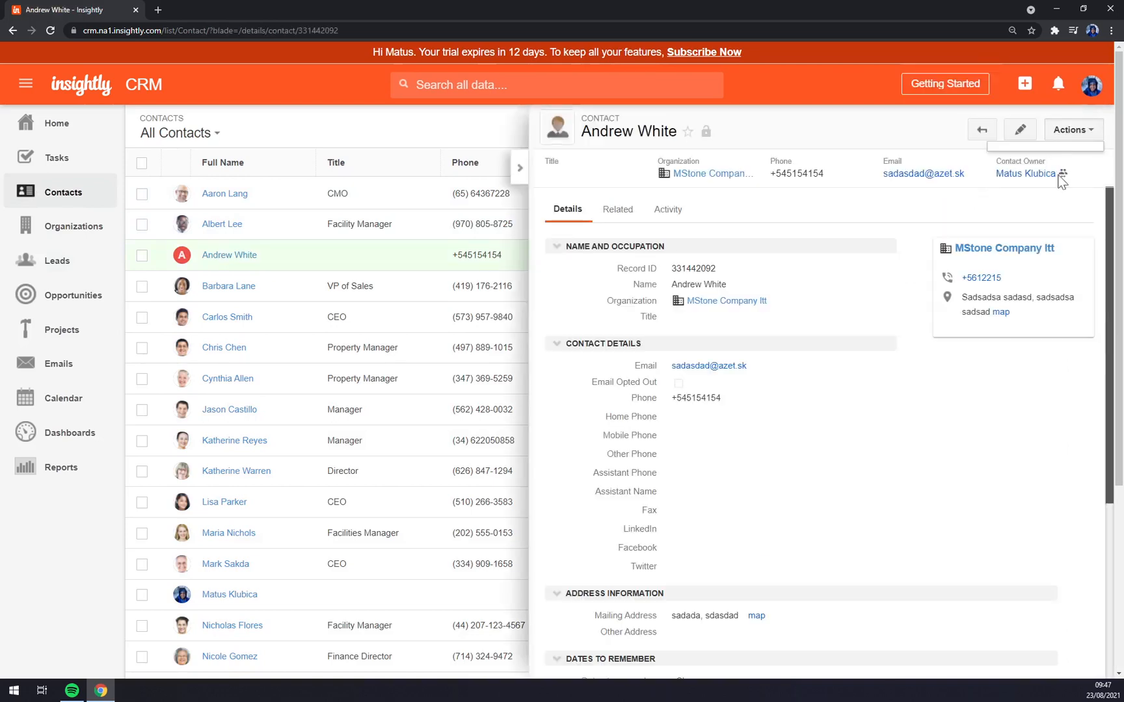
click(1072, 129)
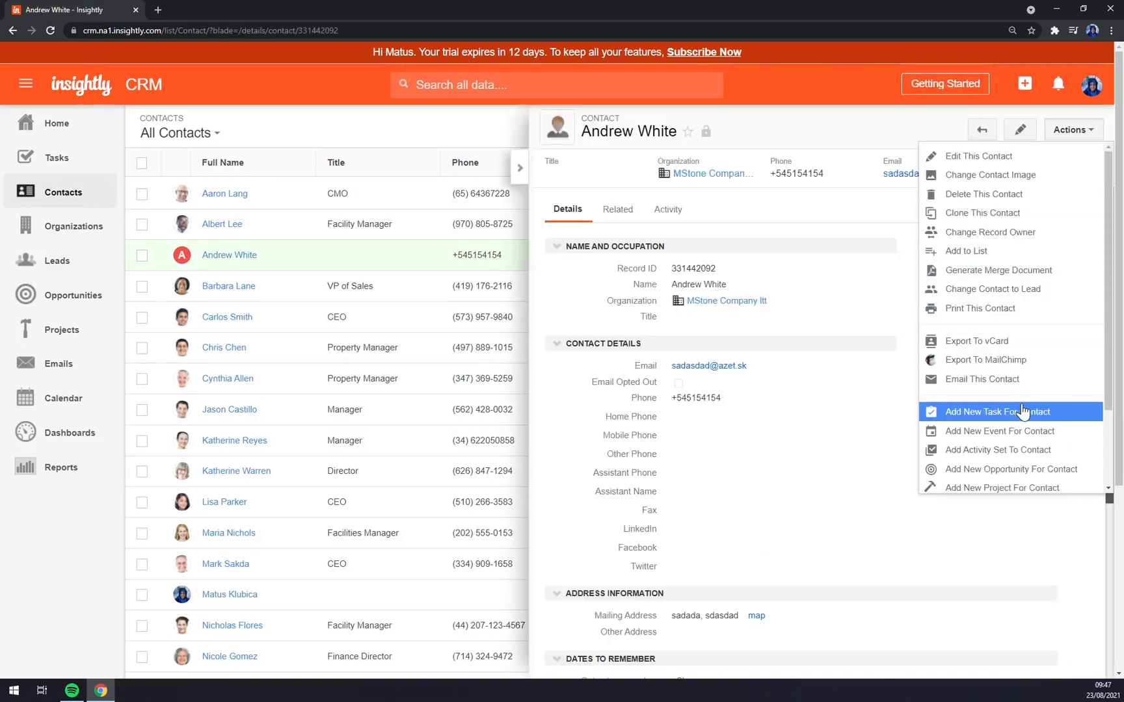
scroll(1024, 403, down, 2)
scroll(1033, 402, up, 2)
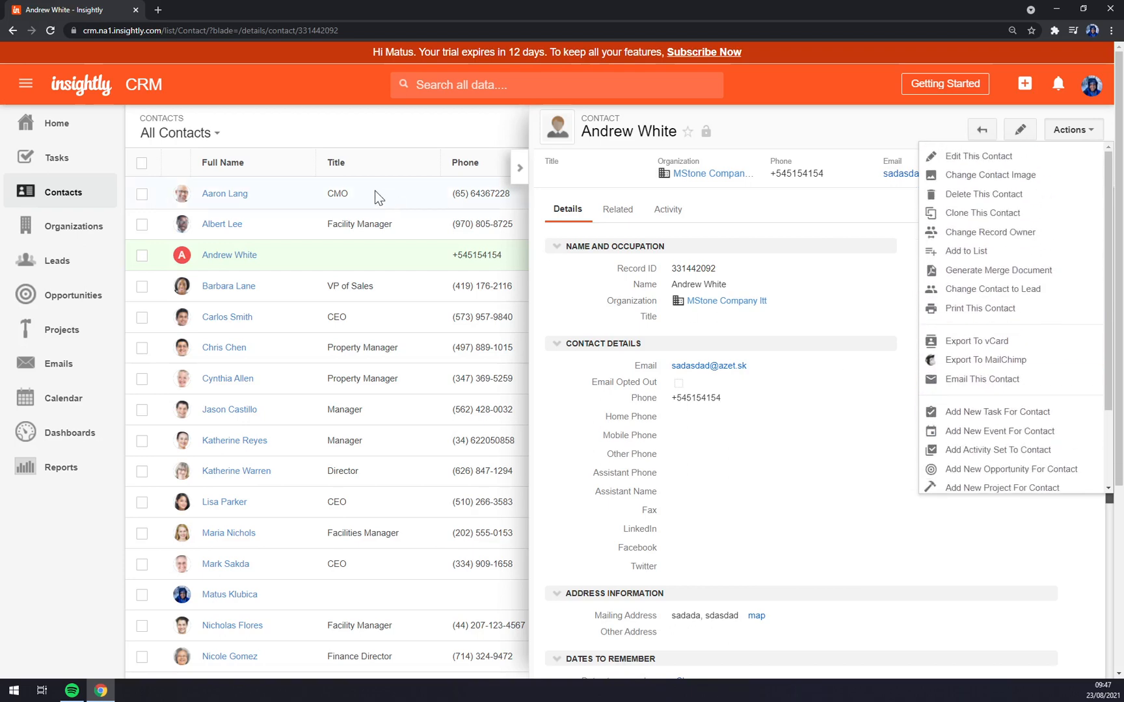
click(355, 119)
click(67, 298)
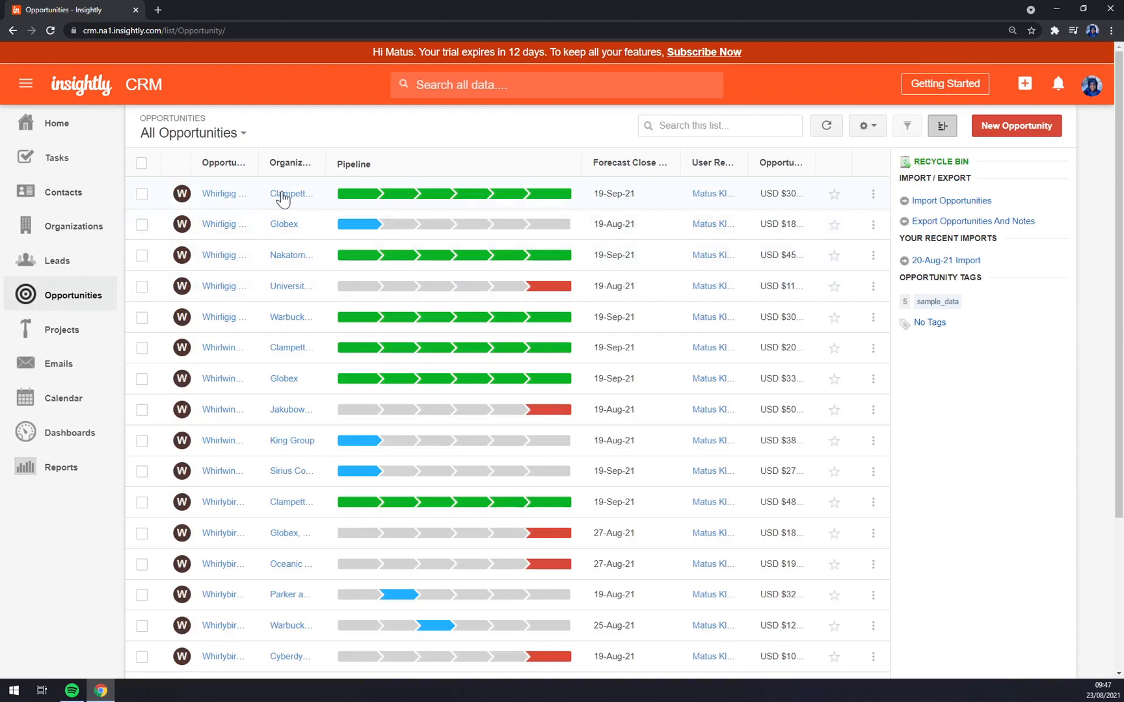
- Widen the Organization column and look over the Clampett Oil and Gas and Whirligig G990 opportunities
drag(325, 164, 408, 165)
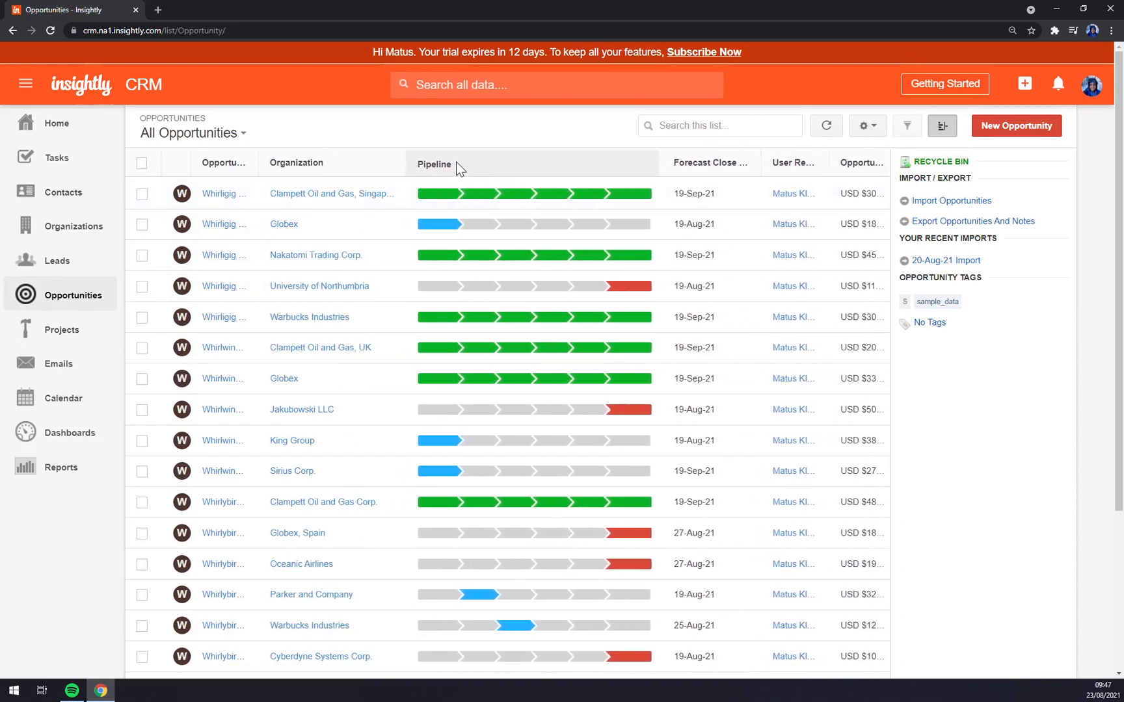
mouse_move(436, 204)
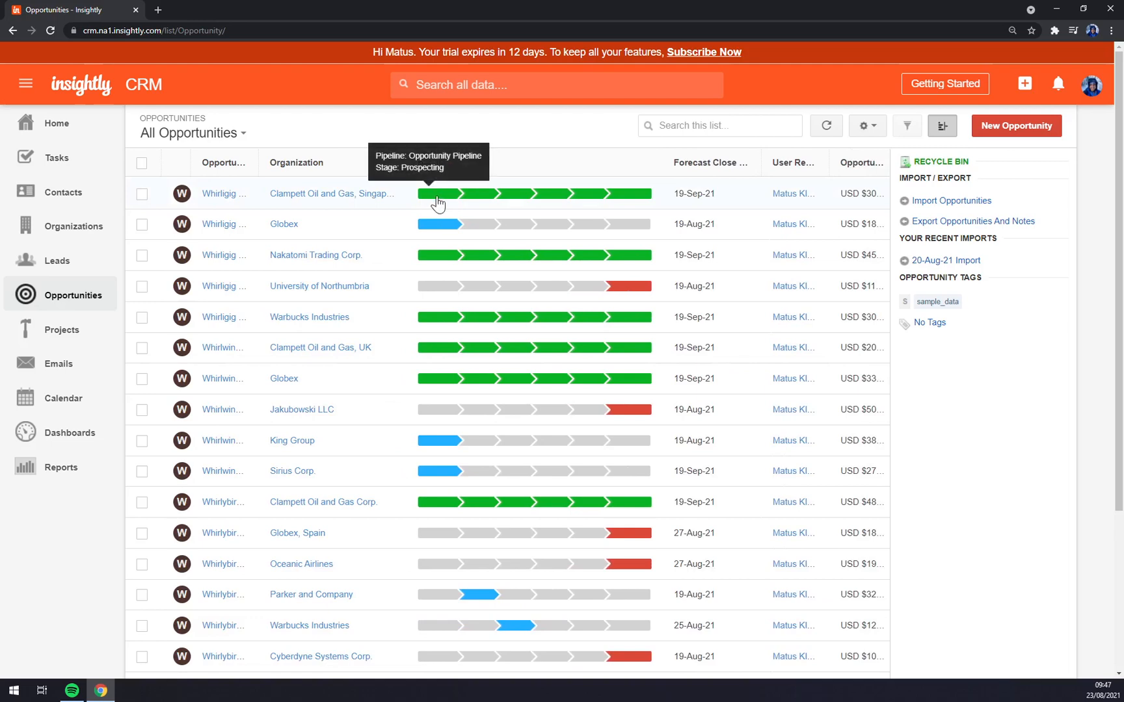
click(495, 204)
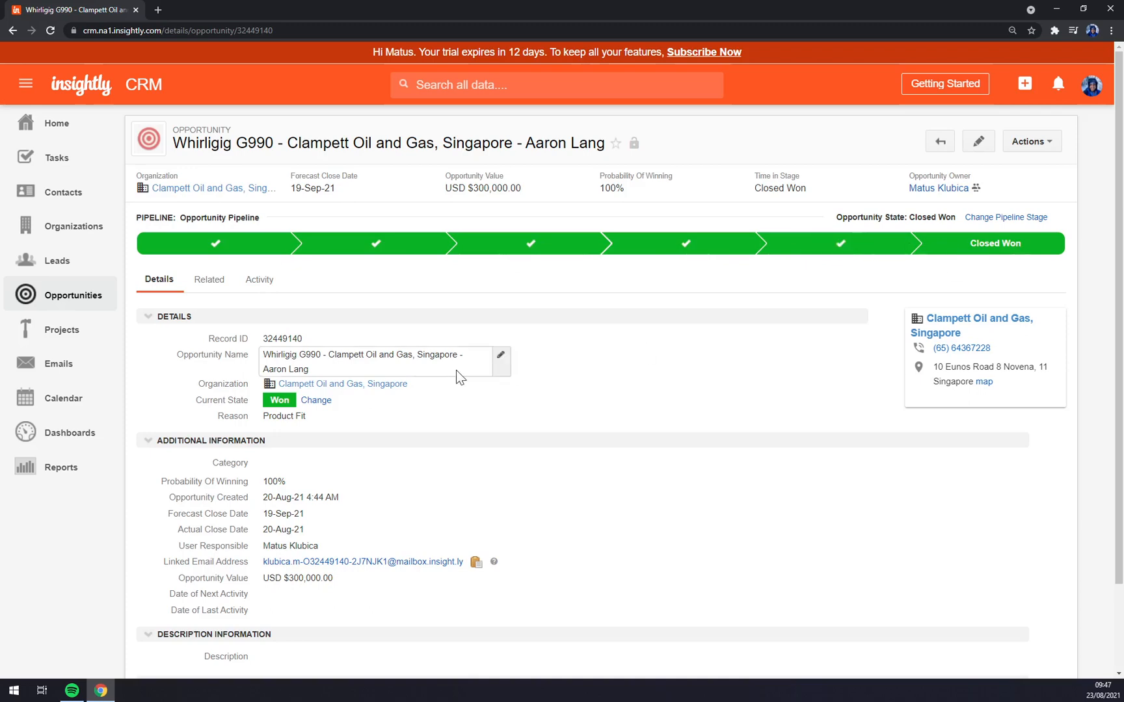
click(81, 303)
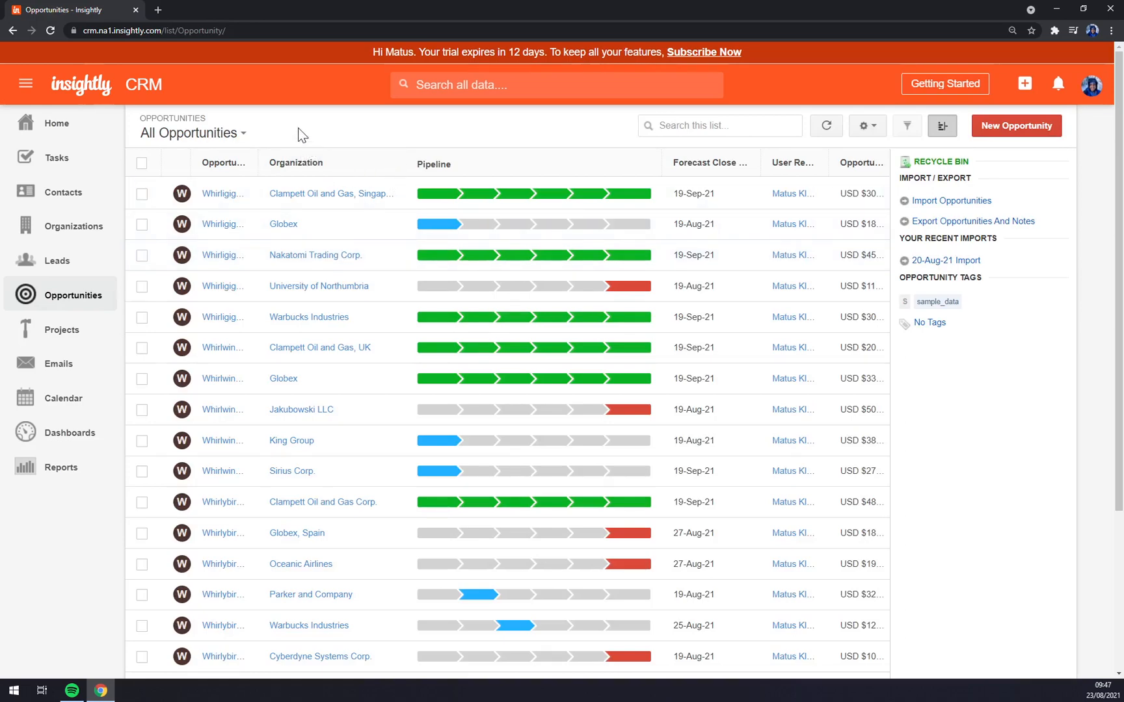
click(326, 206)
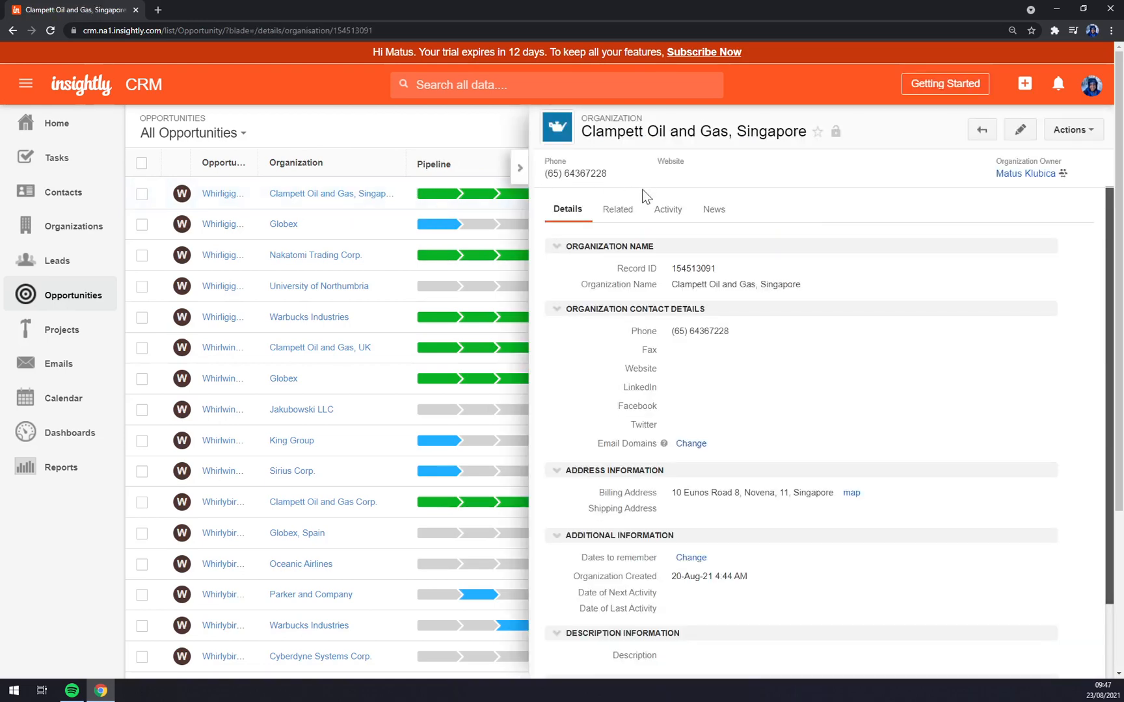
click(443, 198)
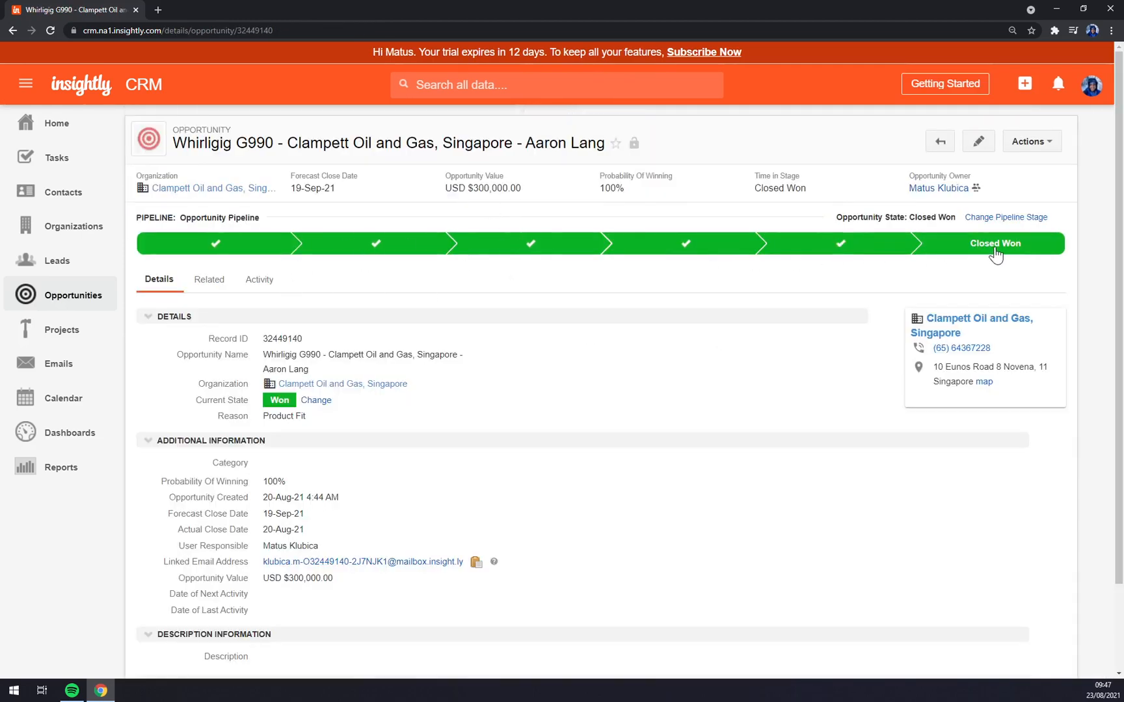
click(57, 298)
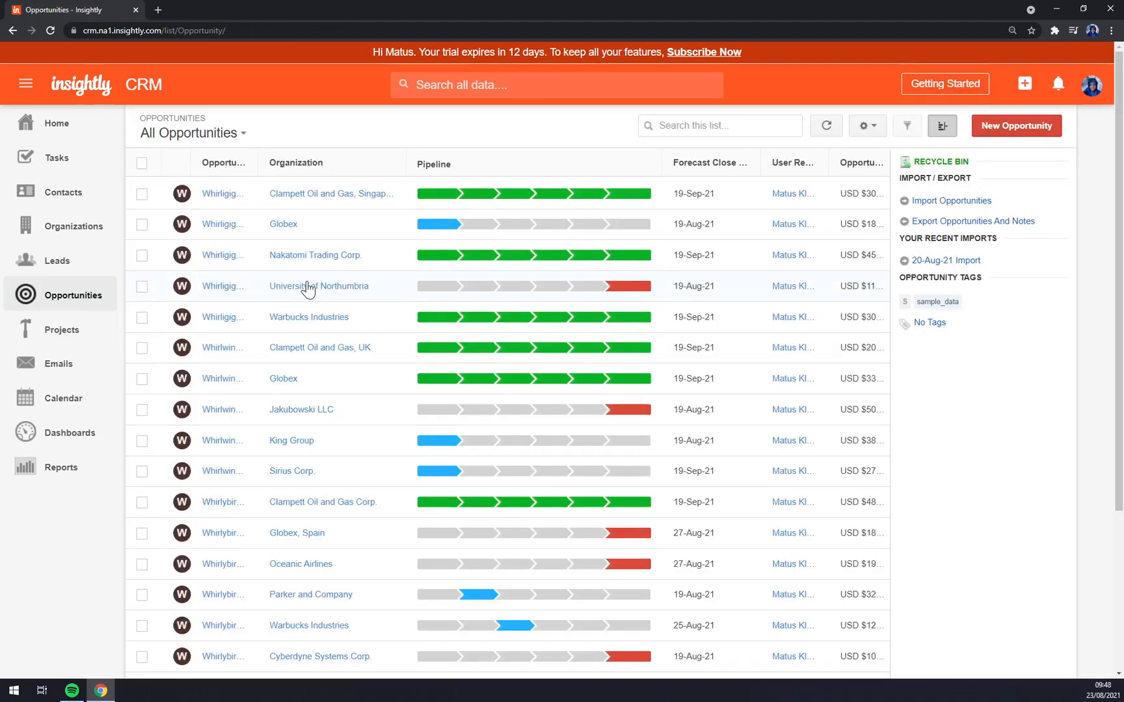
- Review the University of Northumbria organization and its lost opportunity
click(344, 288)
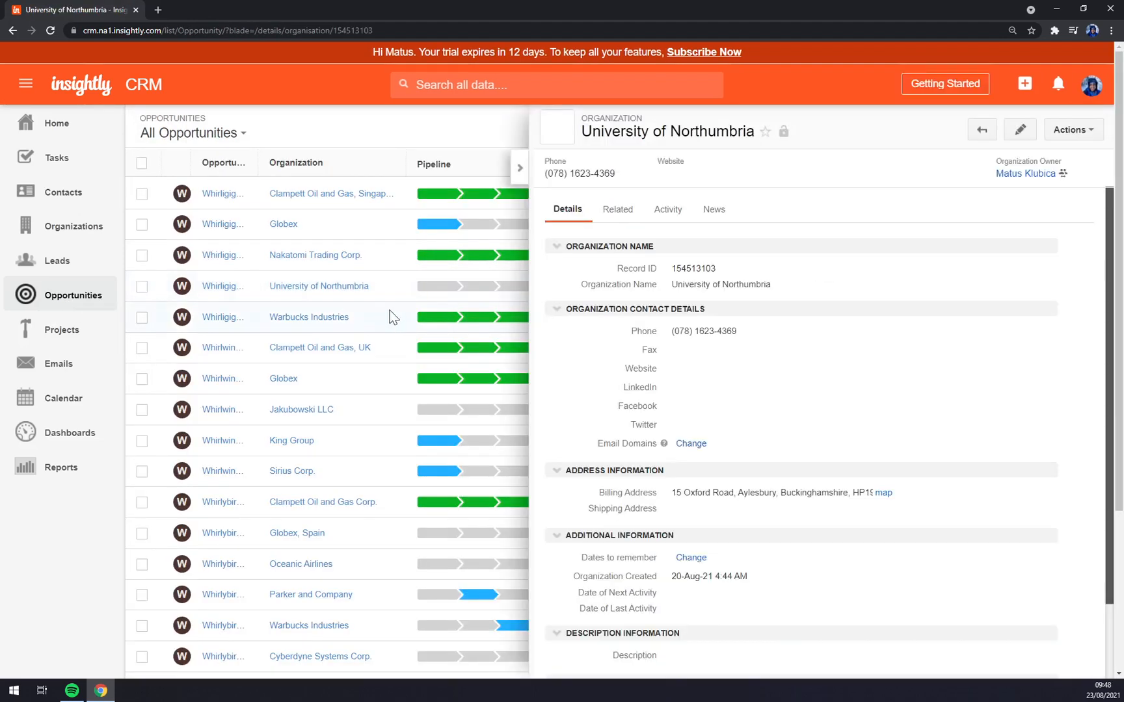
click(522, 168)
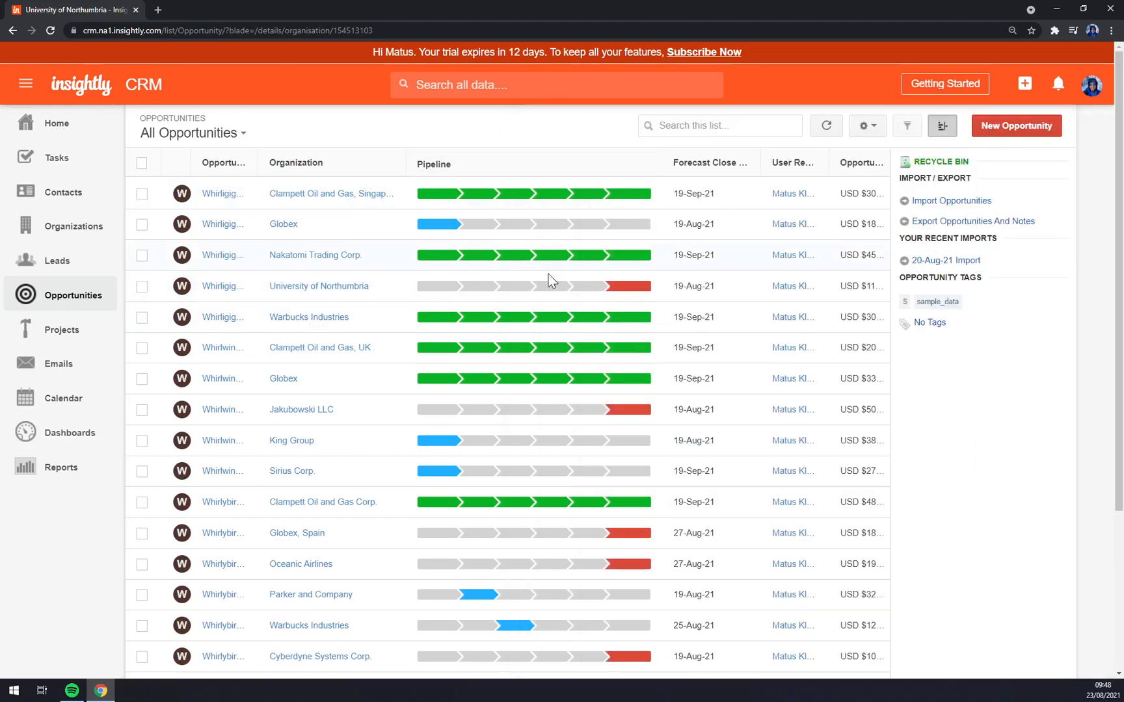
click(624, 286)
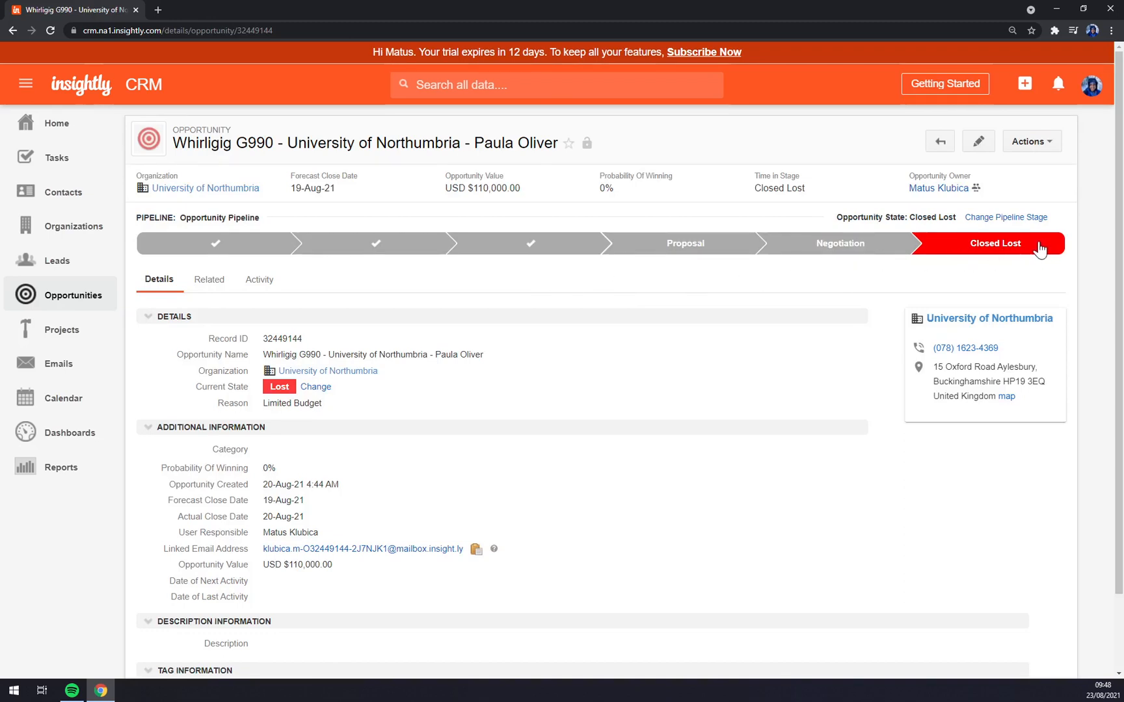
click(85, 294)
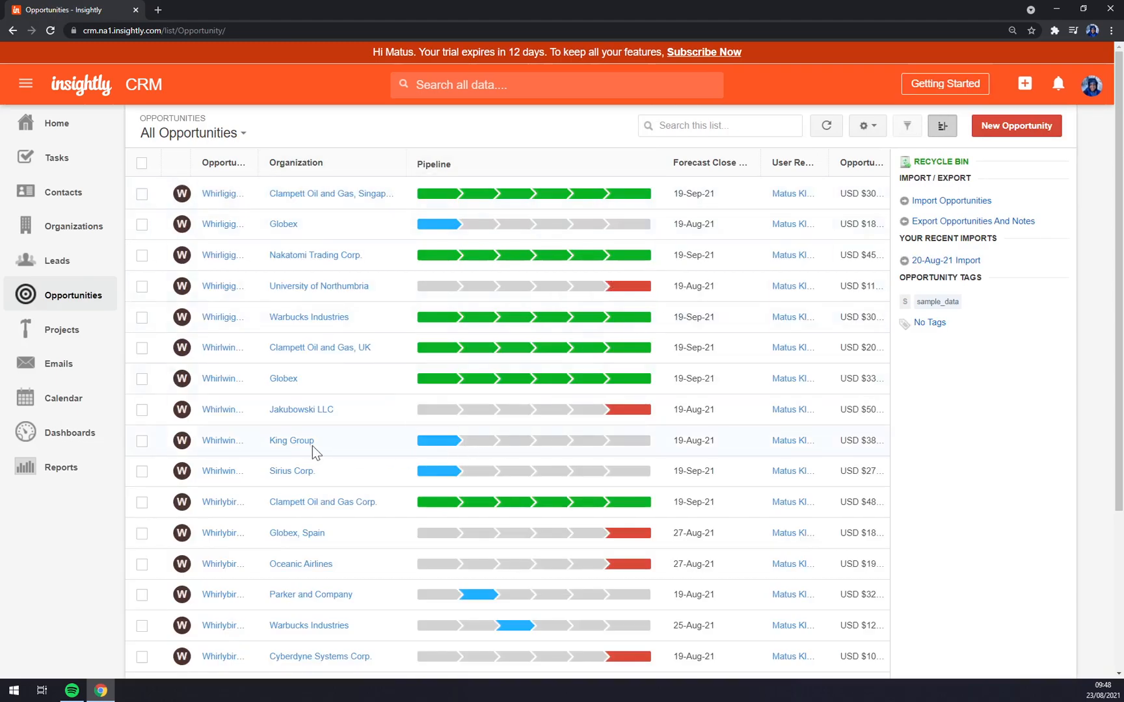
- Move the King Group opportunity from Prospecting to Qualification, confirming with Change Stage
click(460, 449)
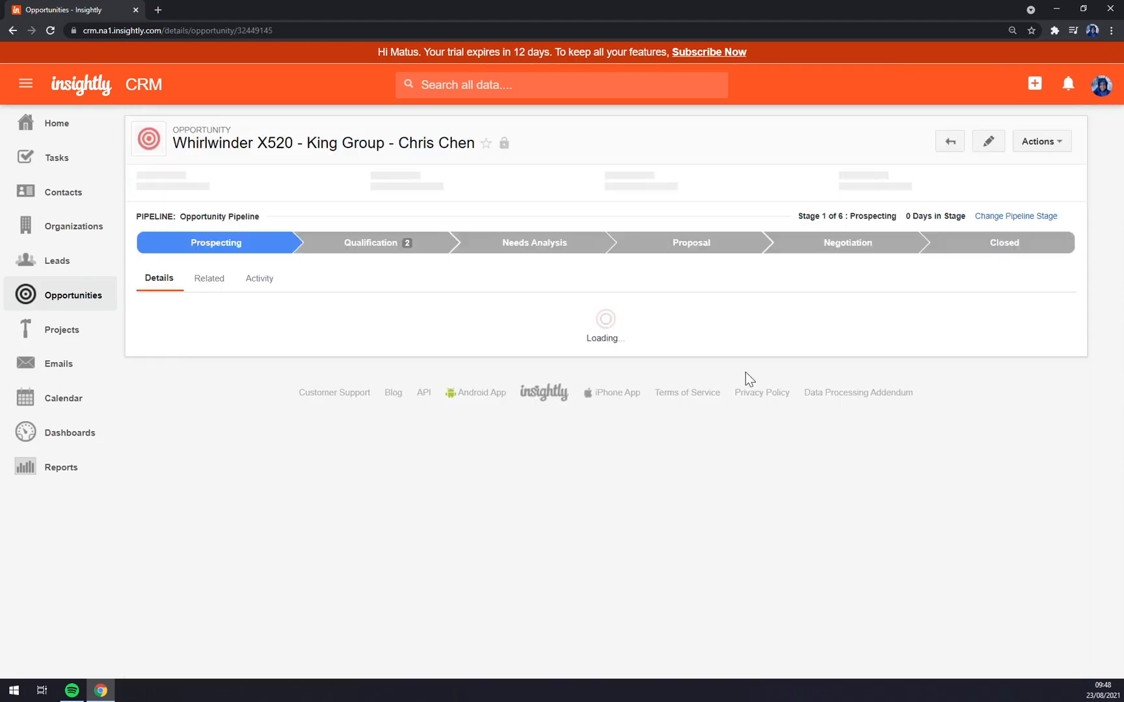
click(354, 251)
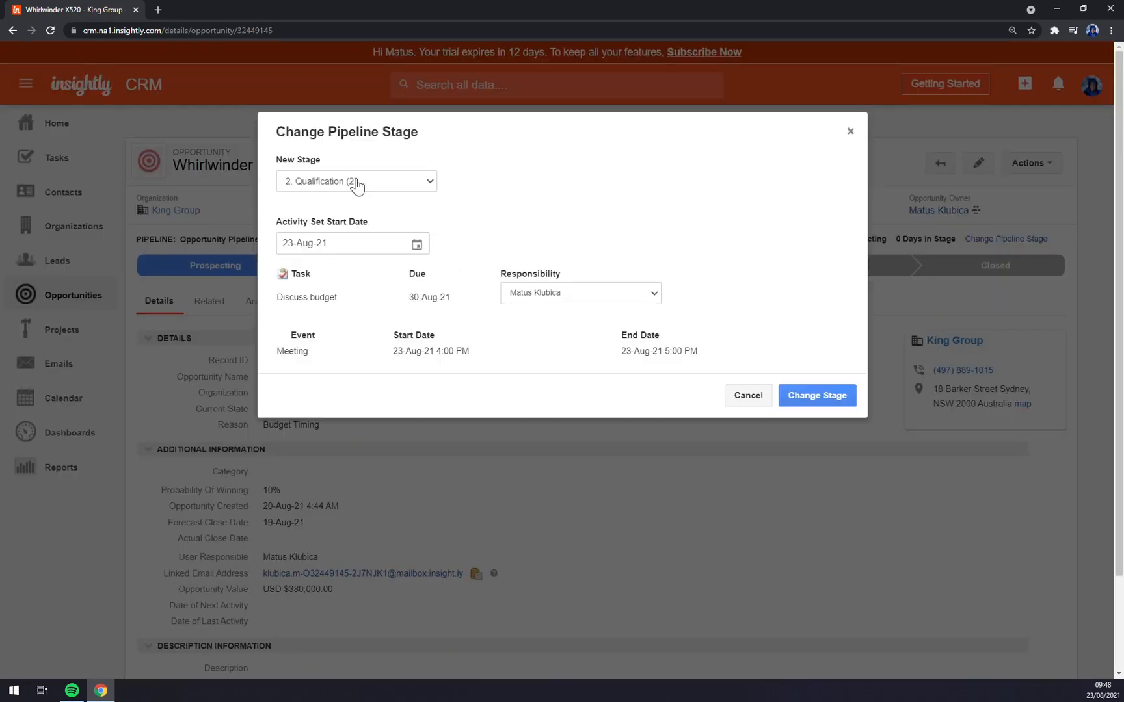
click(805, 401)
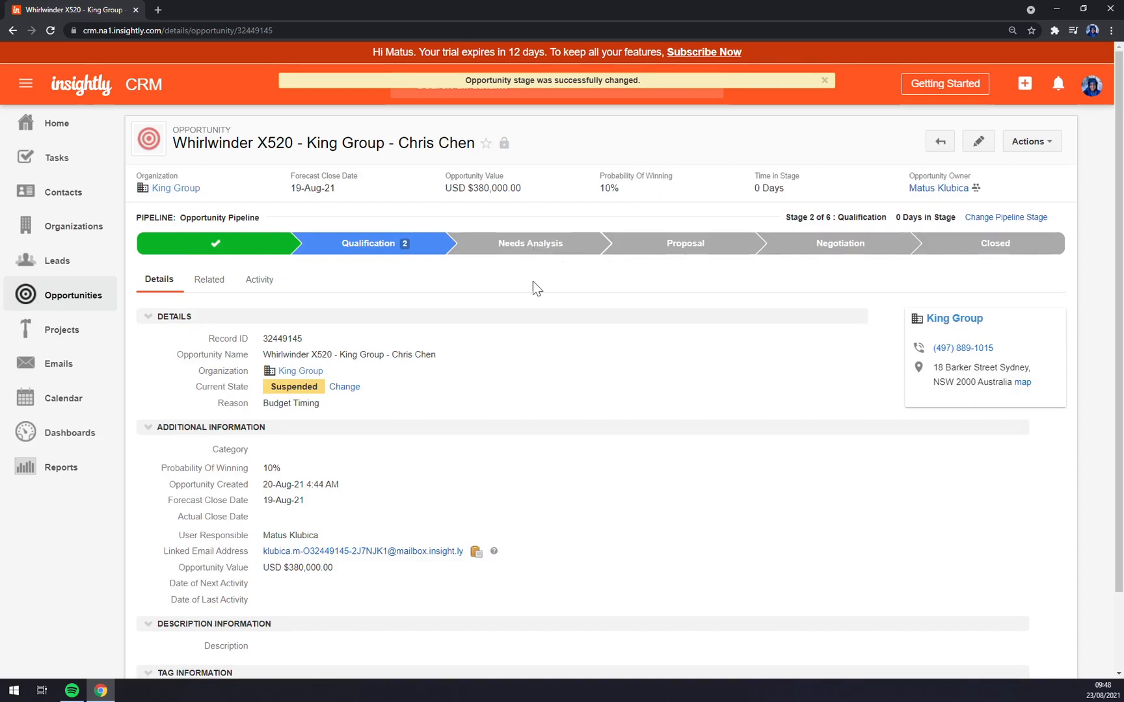
drag(164, 471, 281, 475)
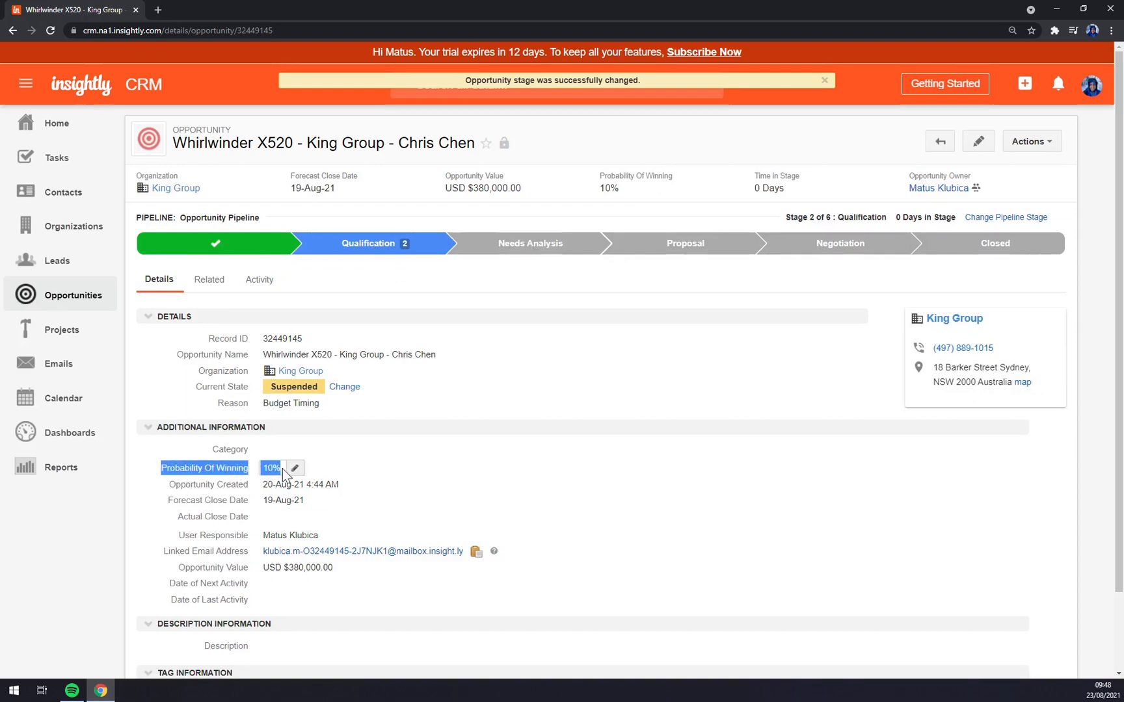
click(343, 467)
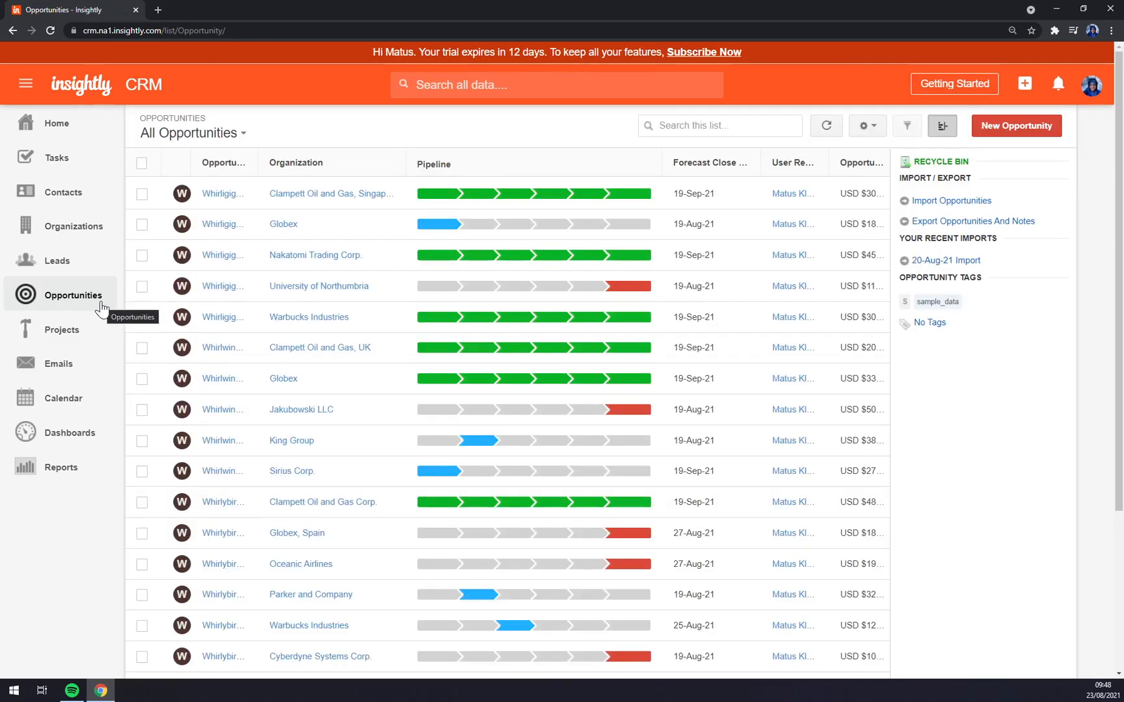
click(520, 451)
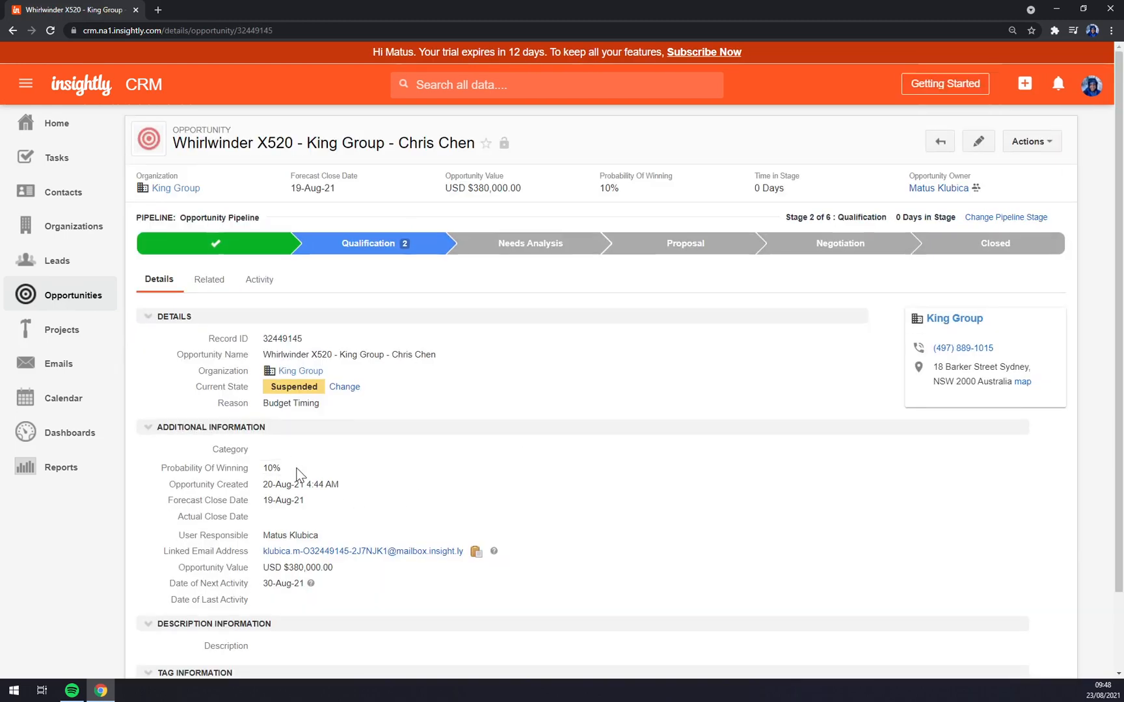
- Move King Group to the Proposal stage and set its Probability Of Winning to 70%
click(677, 246)
click(826, 238)
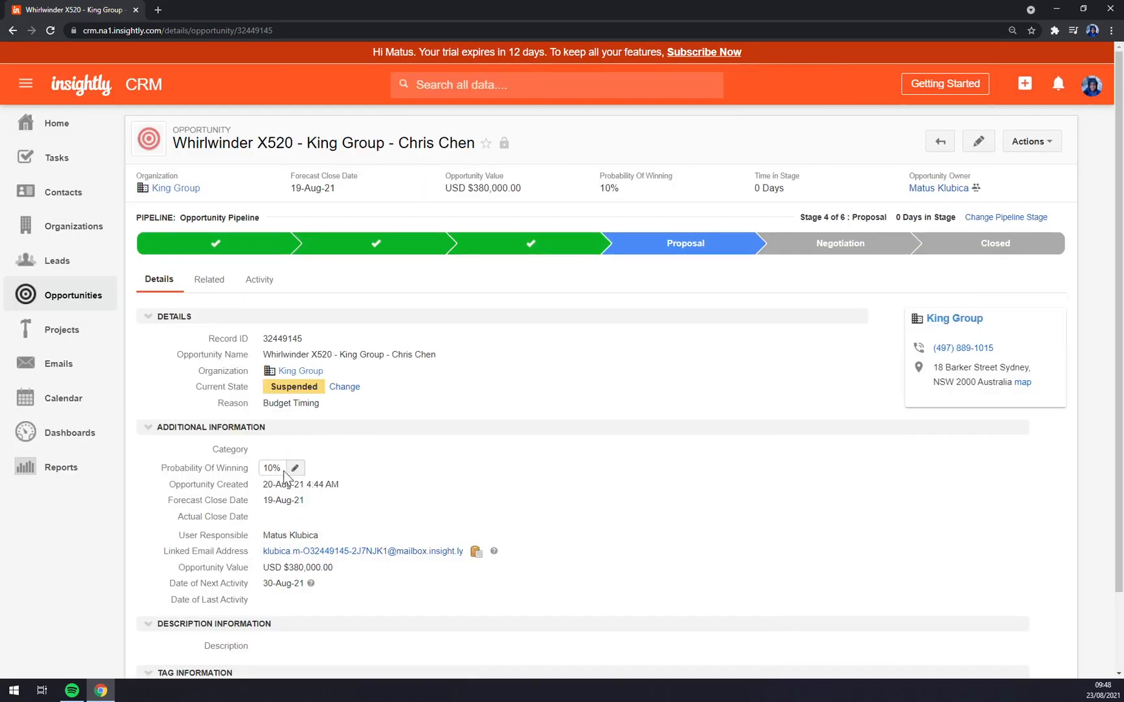
click(294, 469)
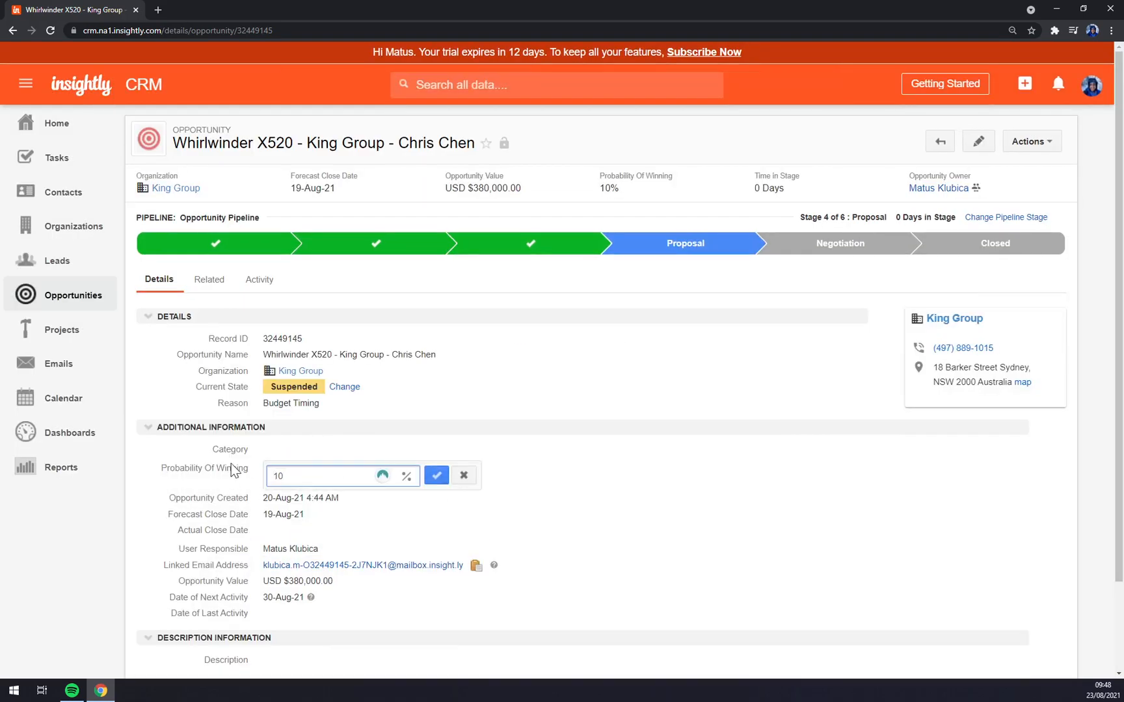
key(BackSpace)
click(437, 475)
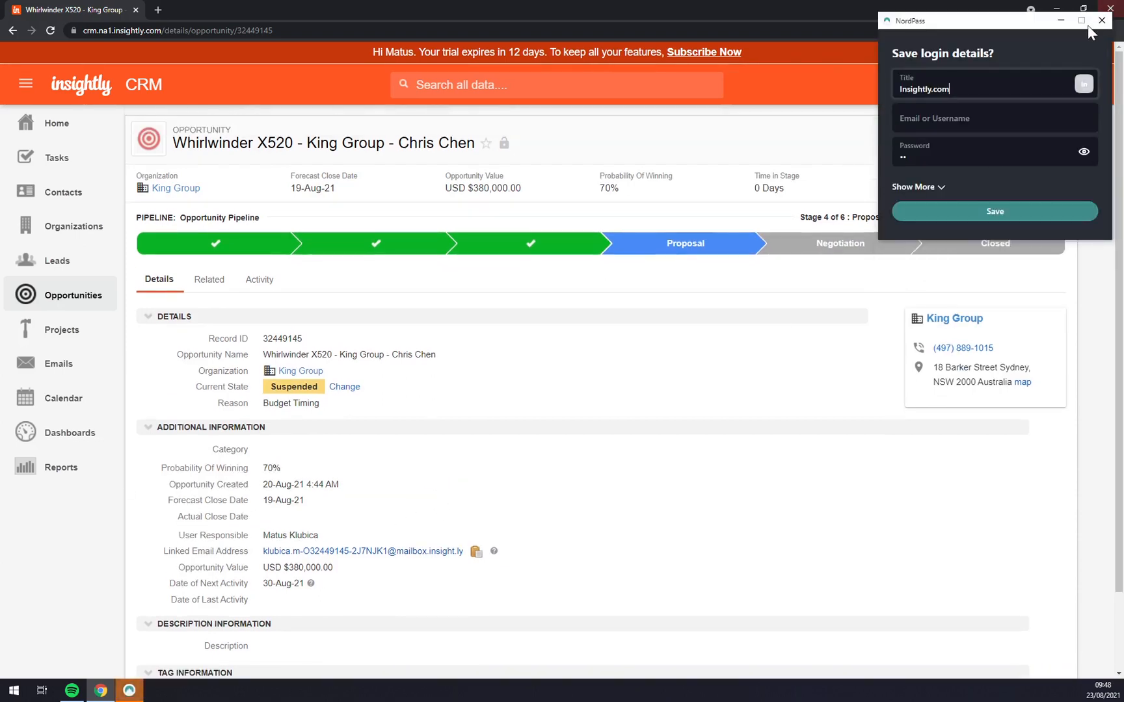
- Dismiss the NordPass prompt and open the Closed stage's opportunity state options
click(1102, 20)
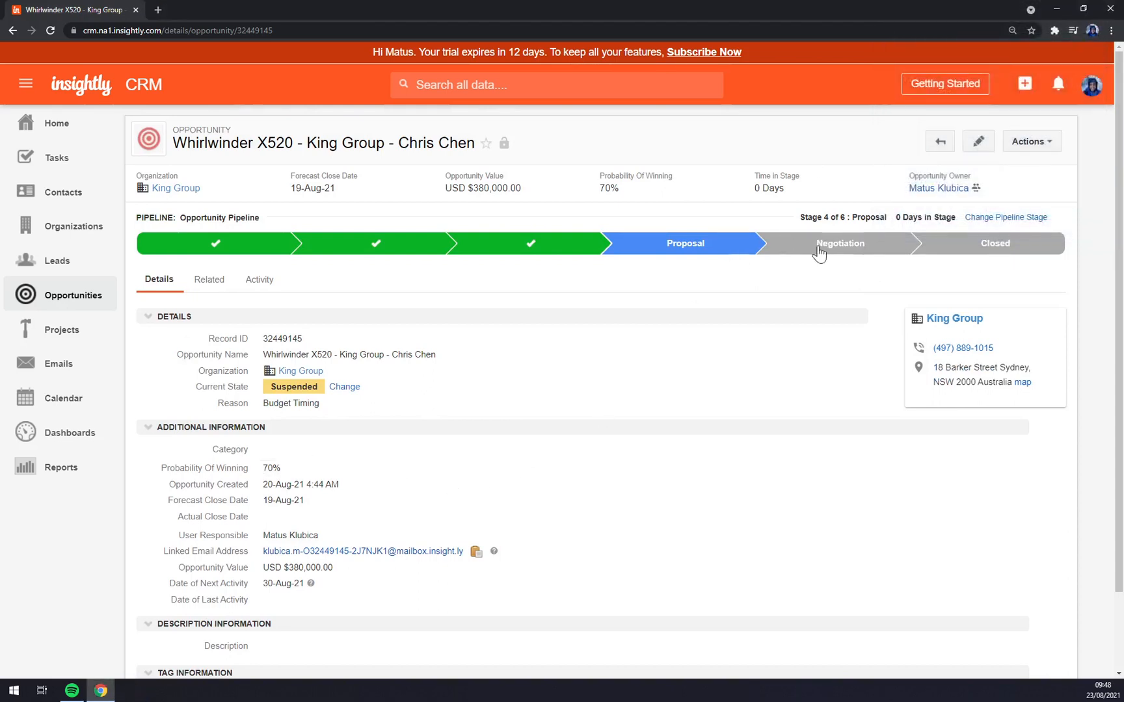
click(1025, 239)
click(417, 183)
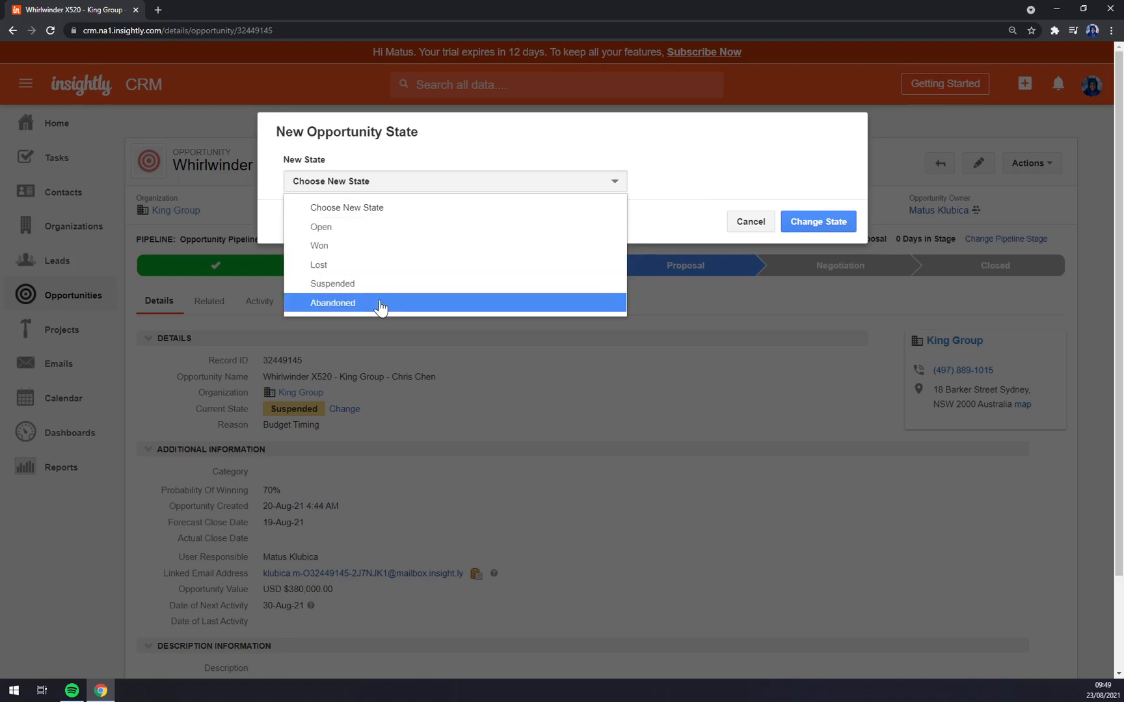
- Set the opportunity state to Won with reason Product Fit and apply the change
click(349, 246)
click(349, 246)
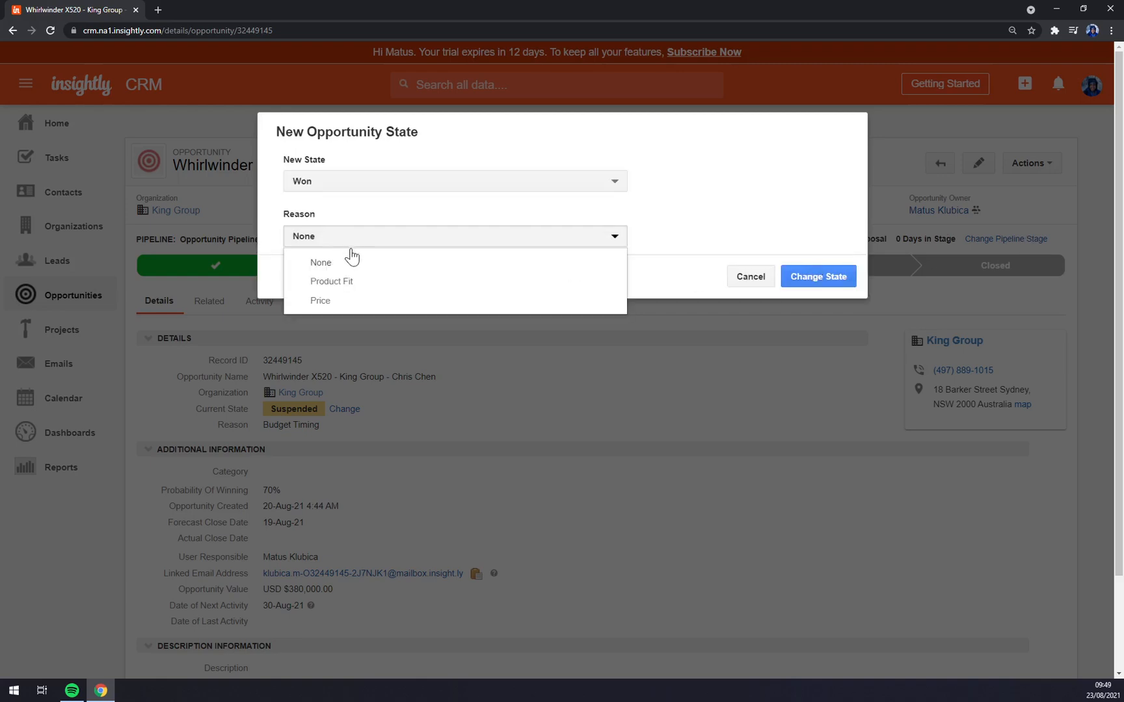
click(376, 287)
click(815, 284)
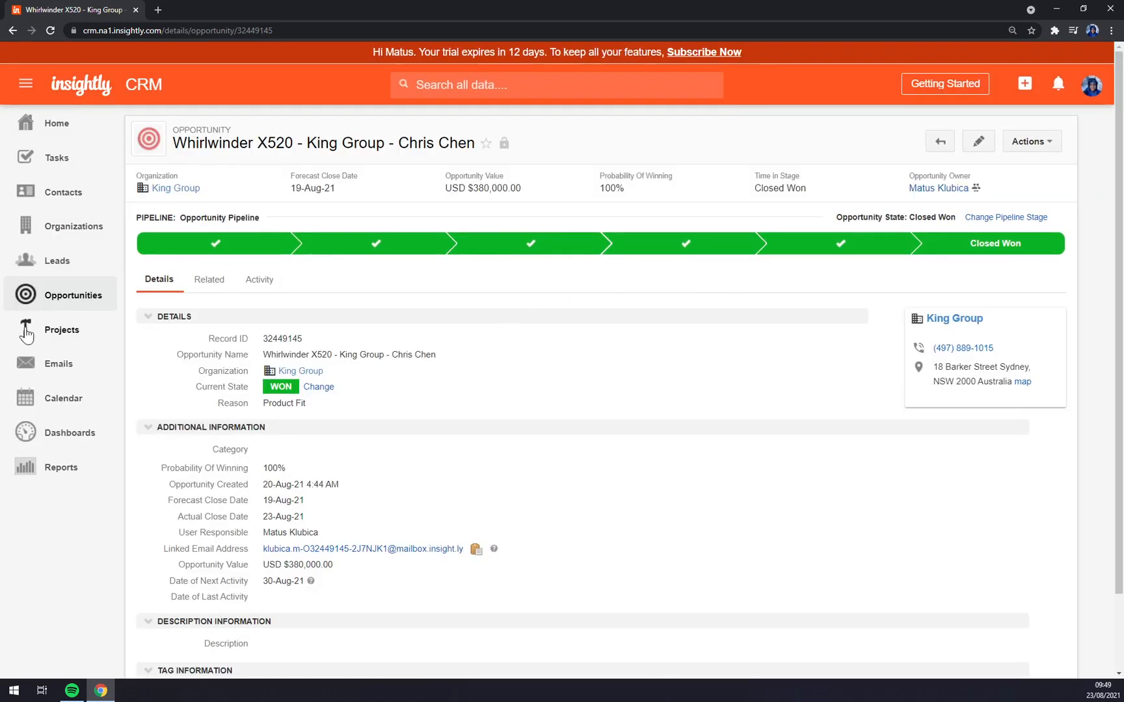
click(60, 329)
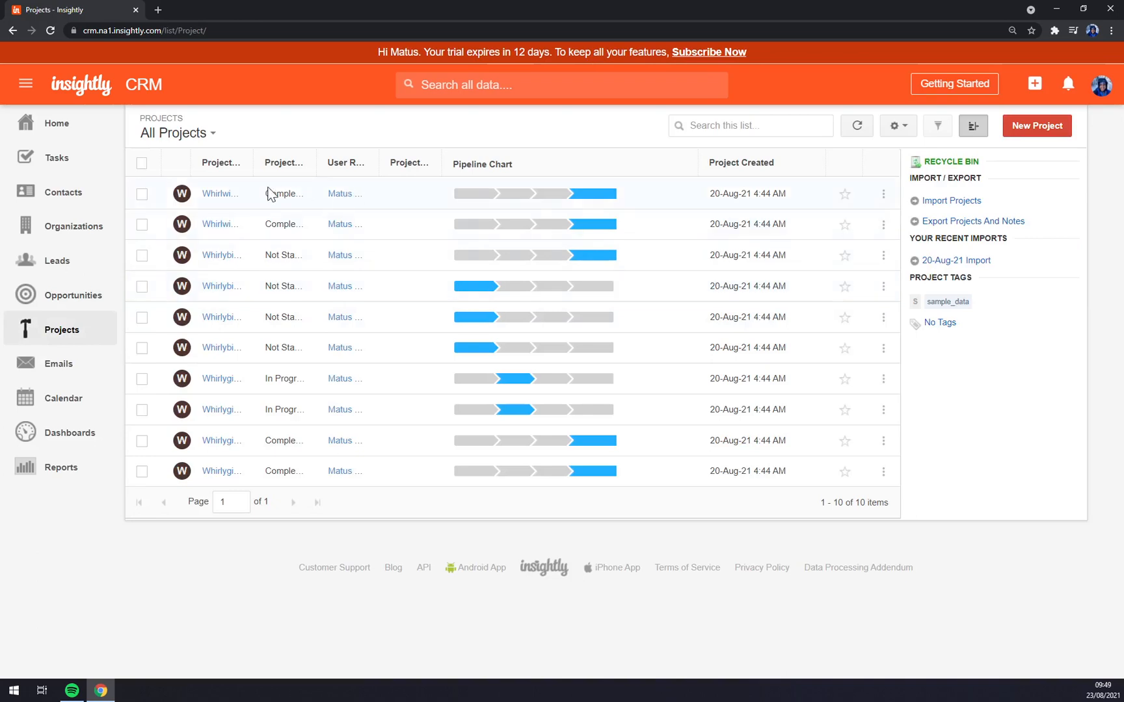
- Widen the Project Name column to show full names, then view the Emails list
drag(253, 163, 507, 168)
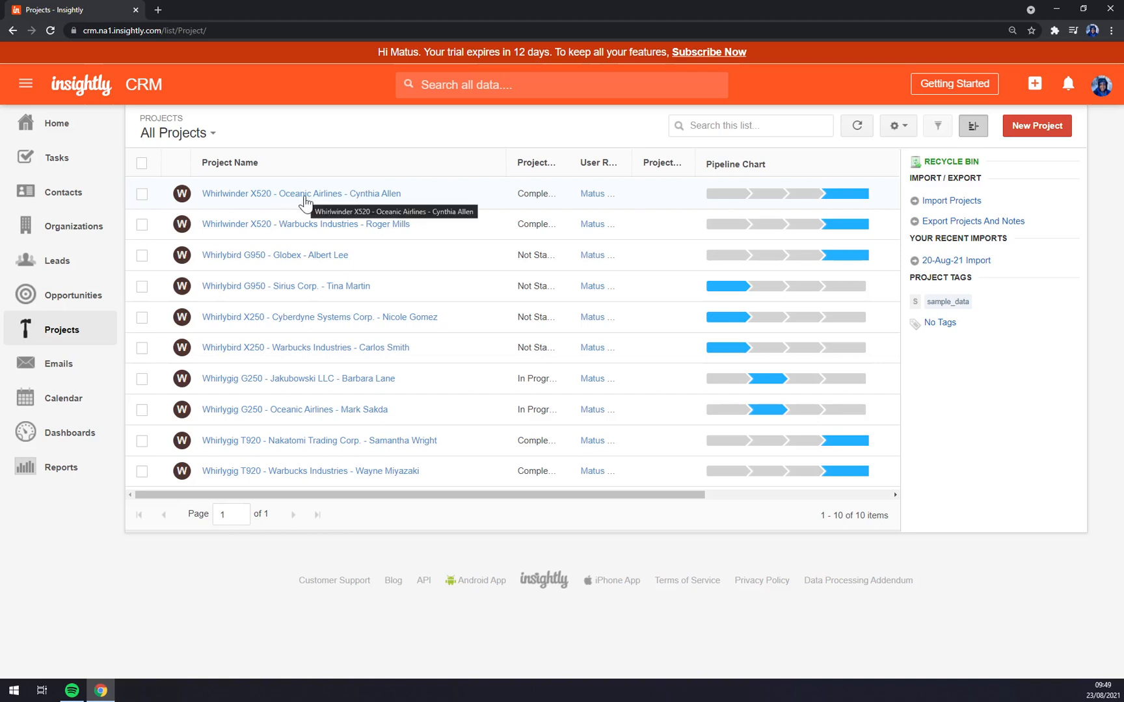
click(55, 364)
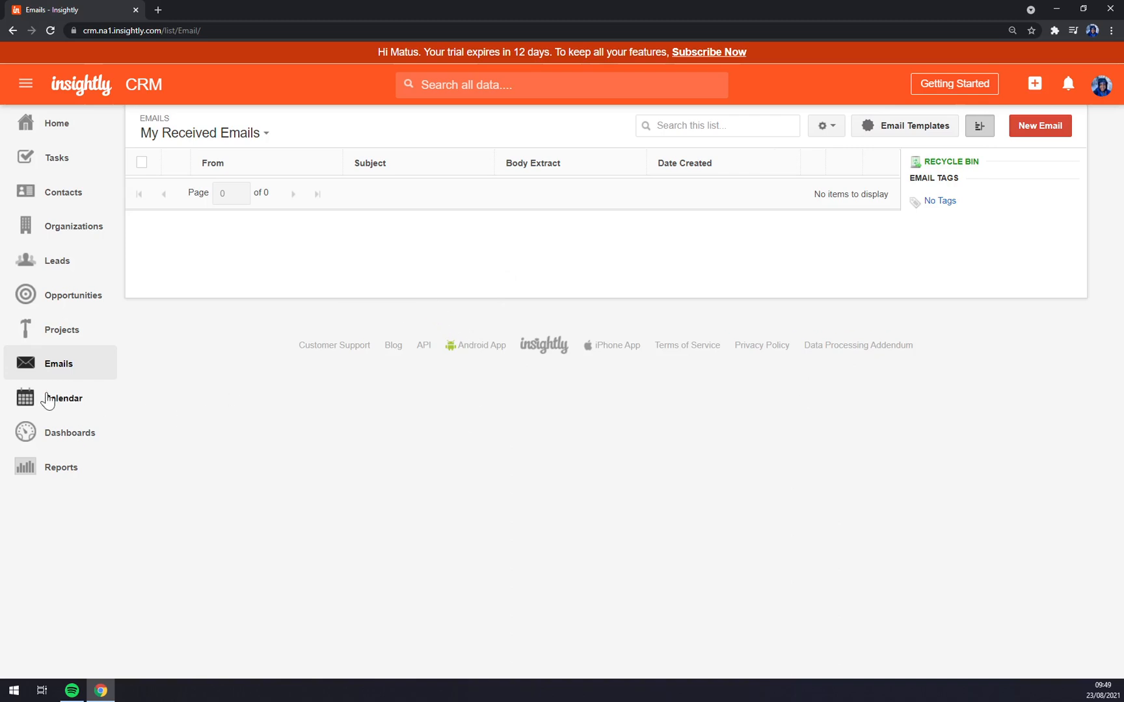
- View the 23 August 4:00 PM Meeting in the Calendar, then go to Reports
click(88, 407)
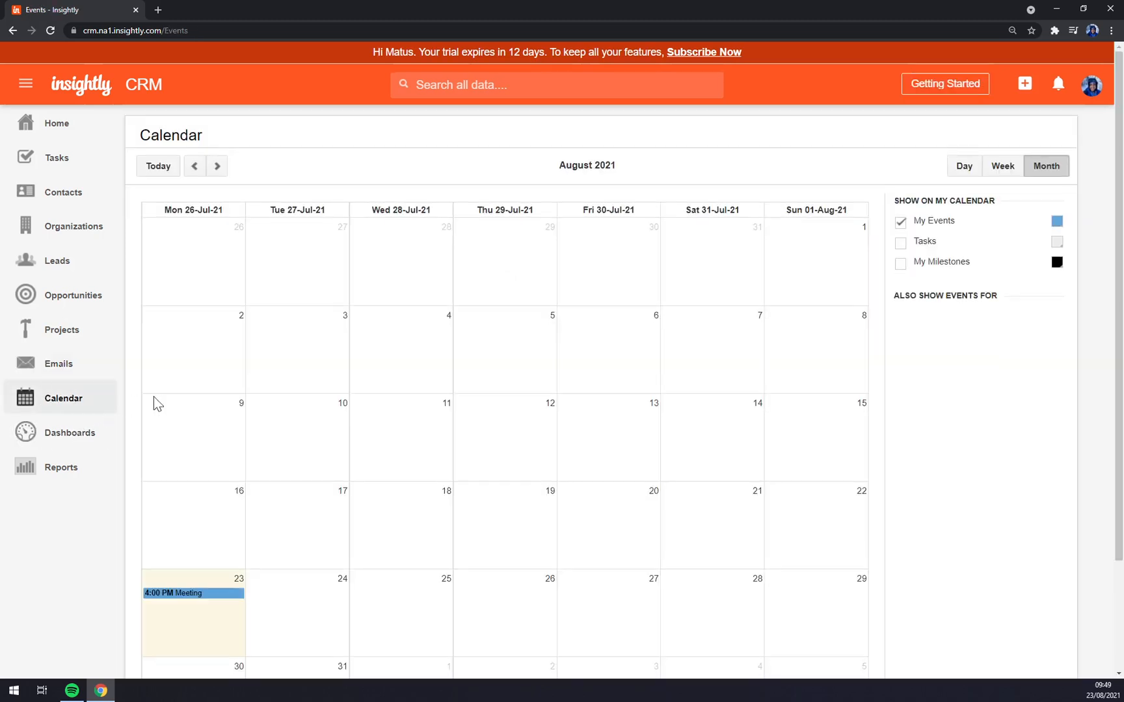
scroll(181, 407, down, 3)
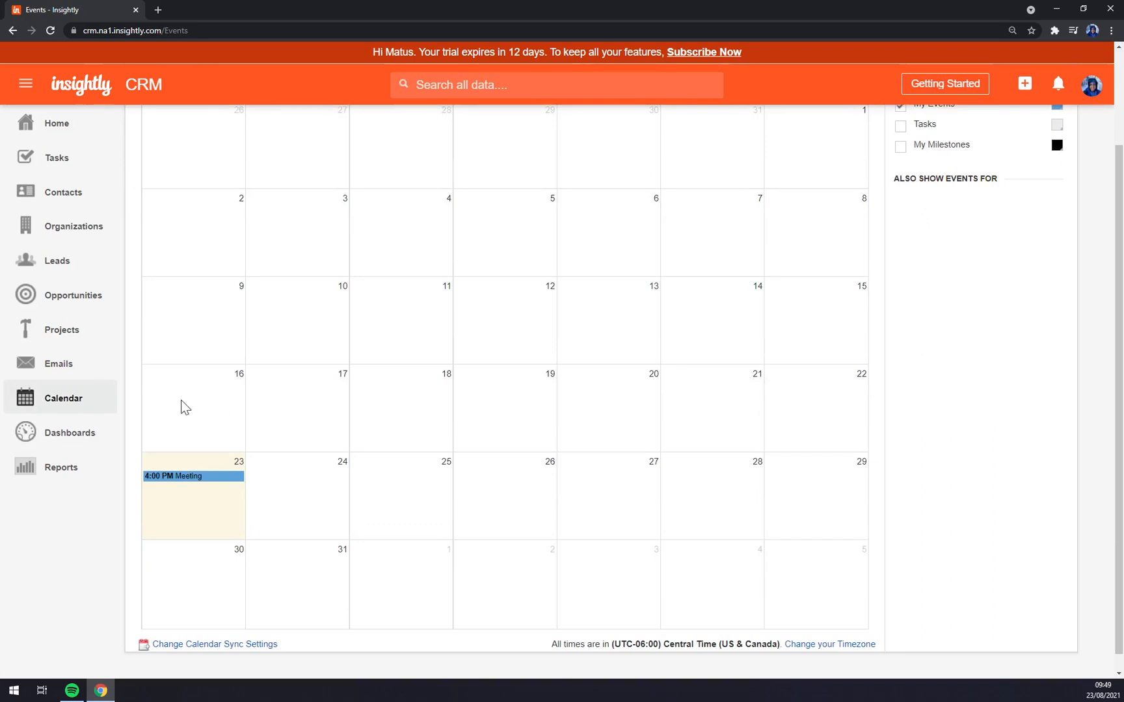
click(199, 480)
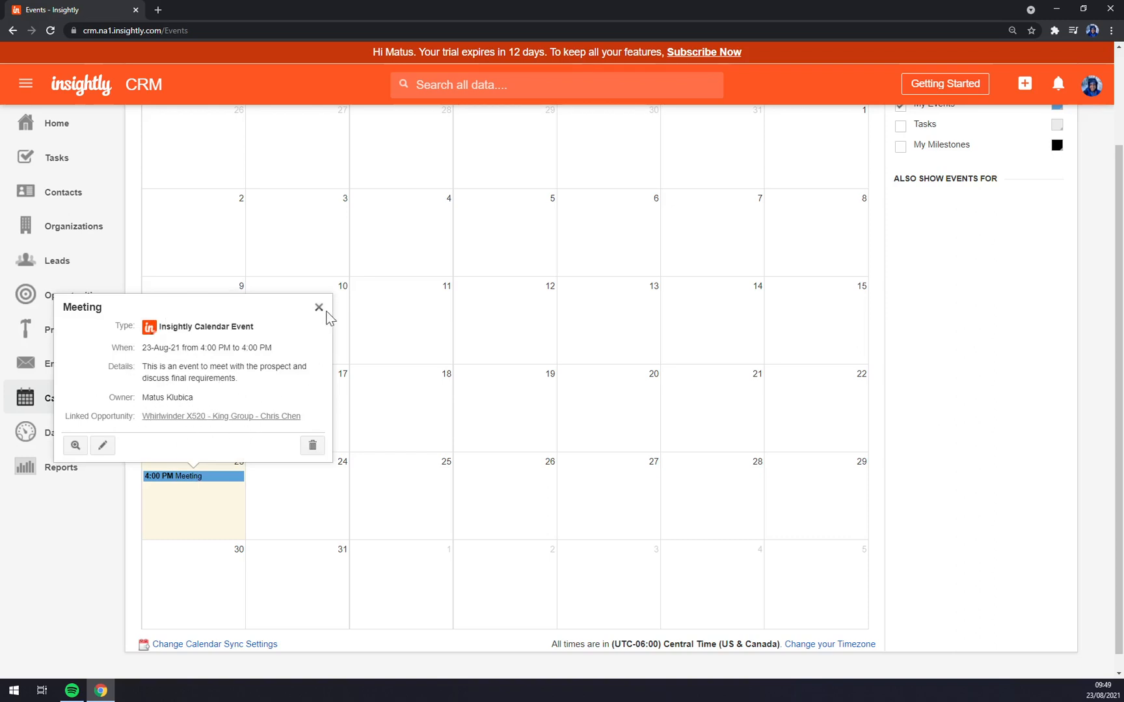
click(183, 481)
click(257, 537)
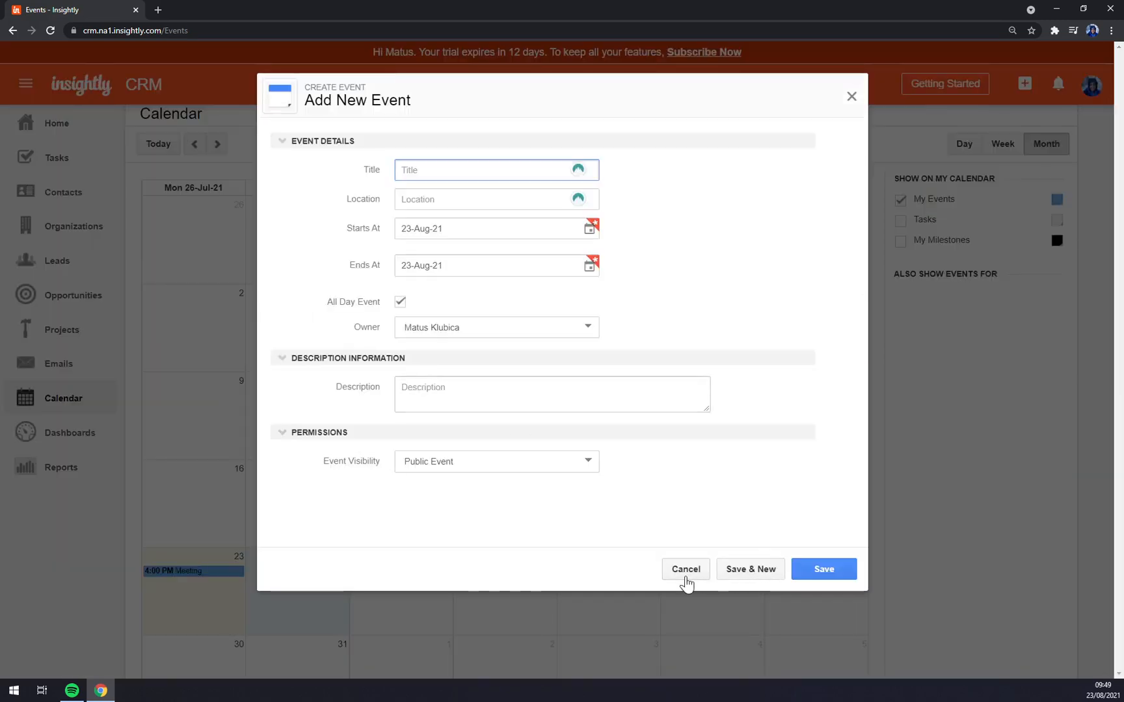
click(686, 573)
click(65, 432)
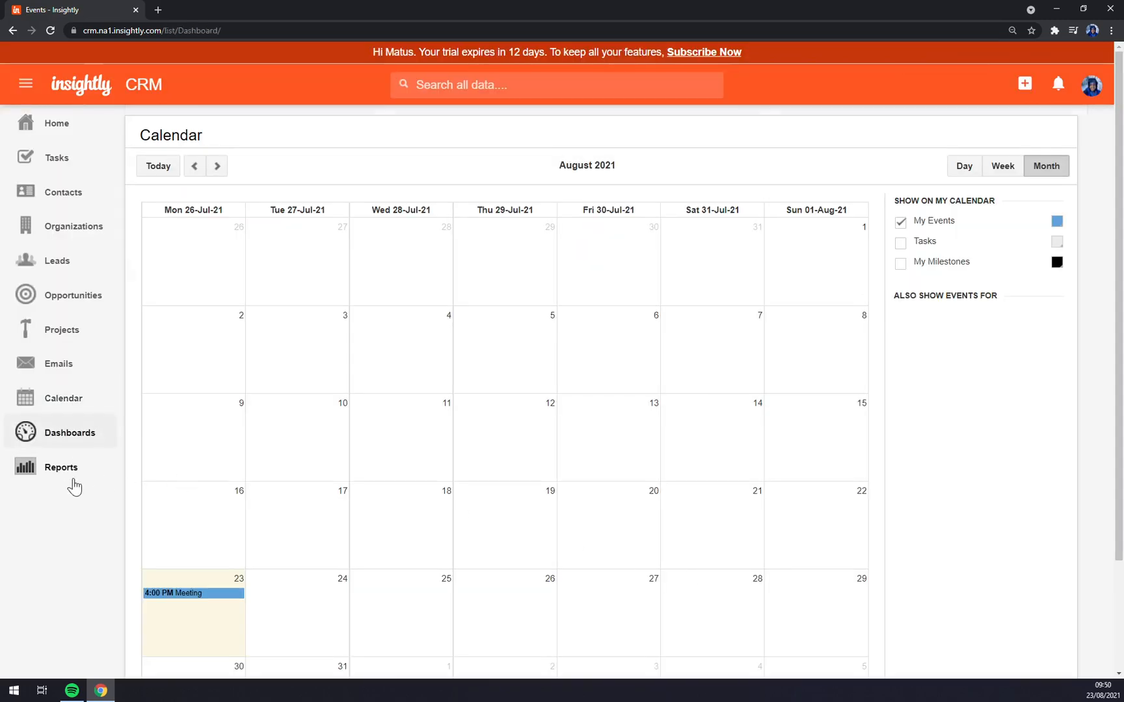
click(73, 473)
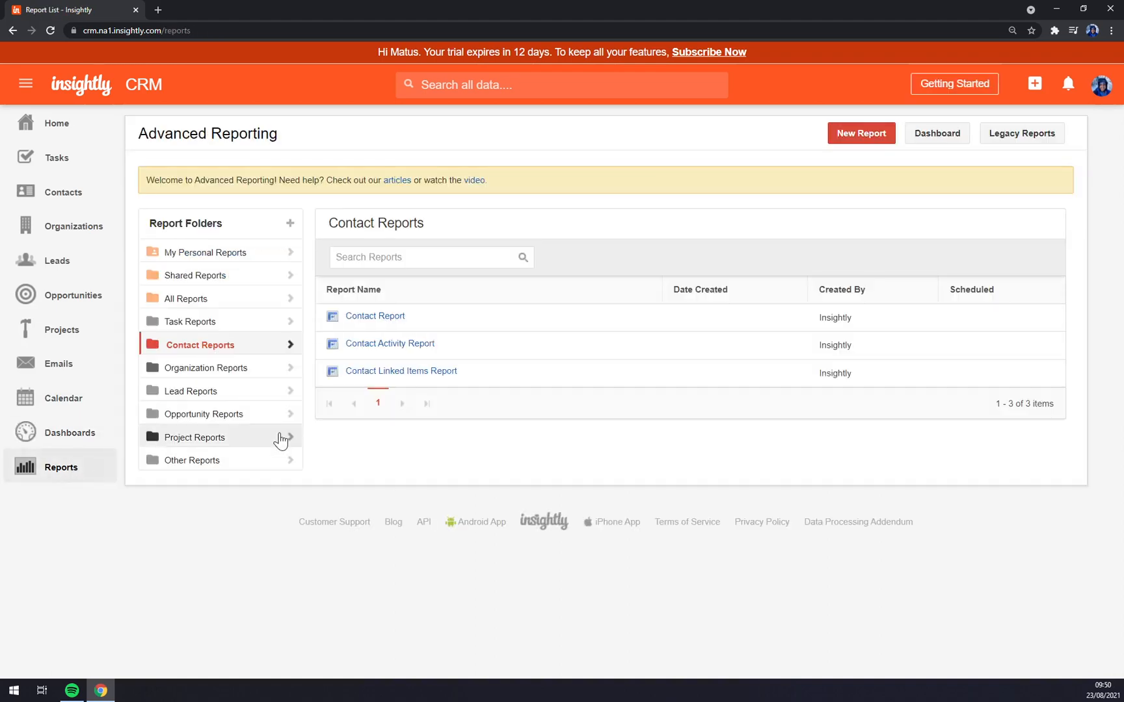